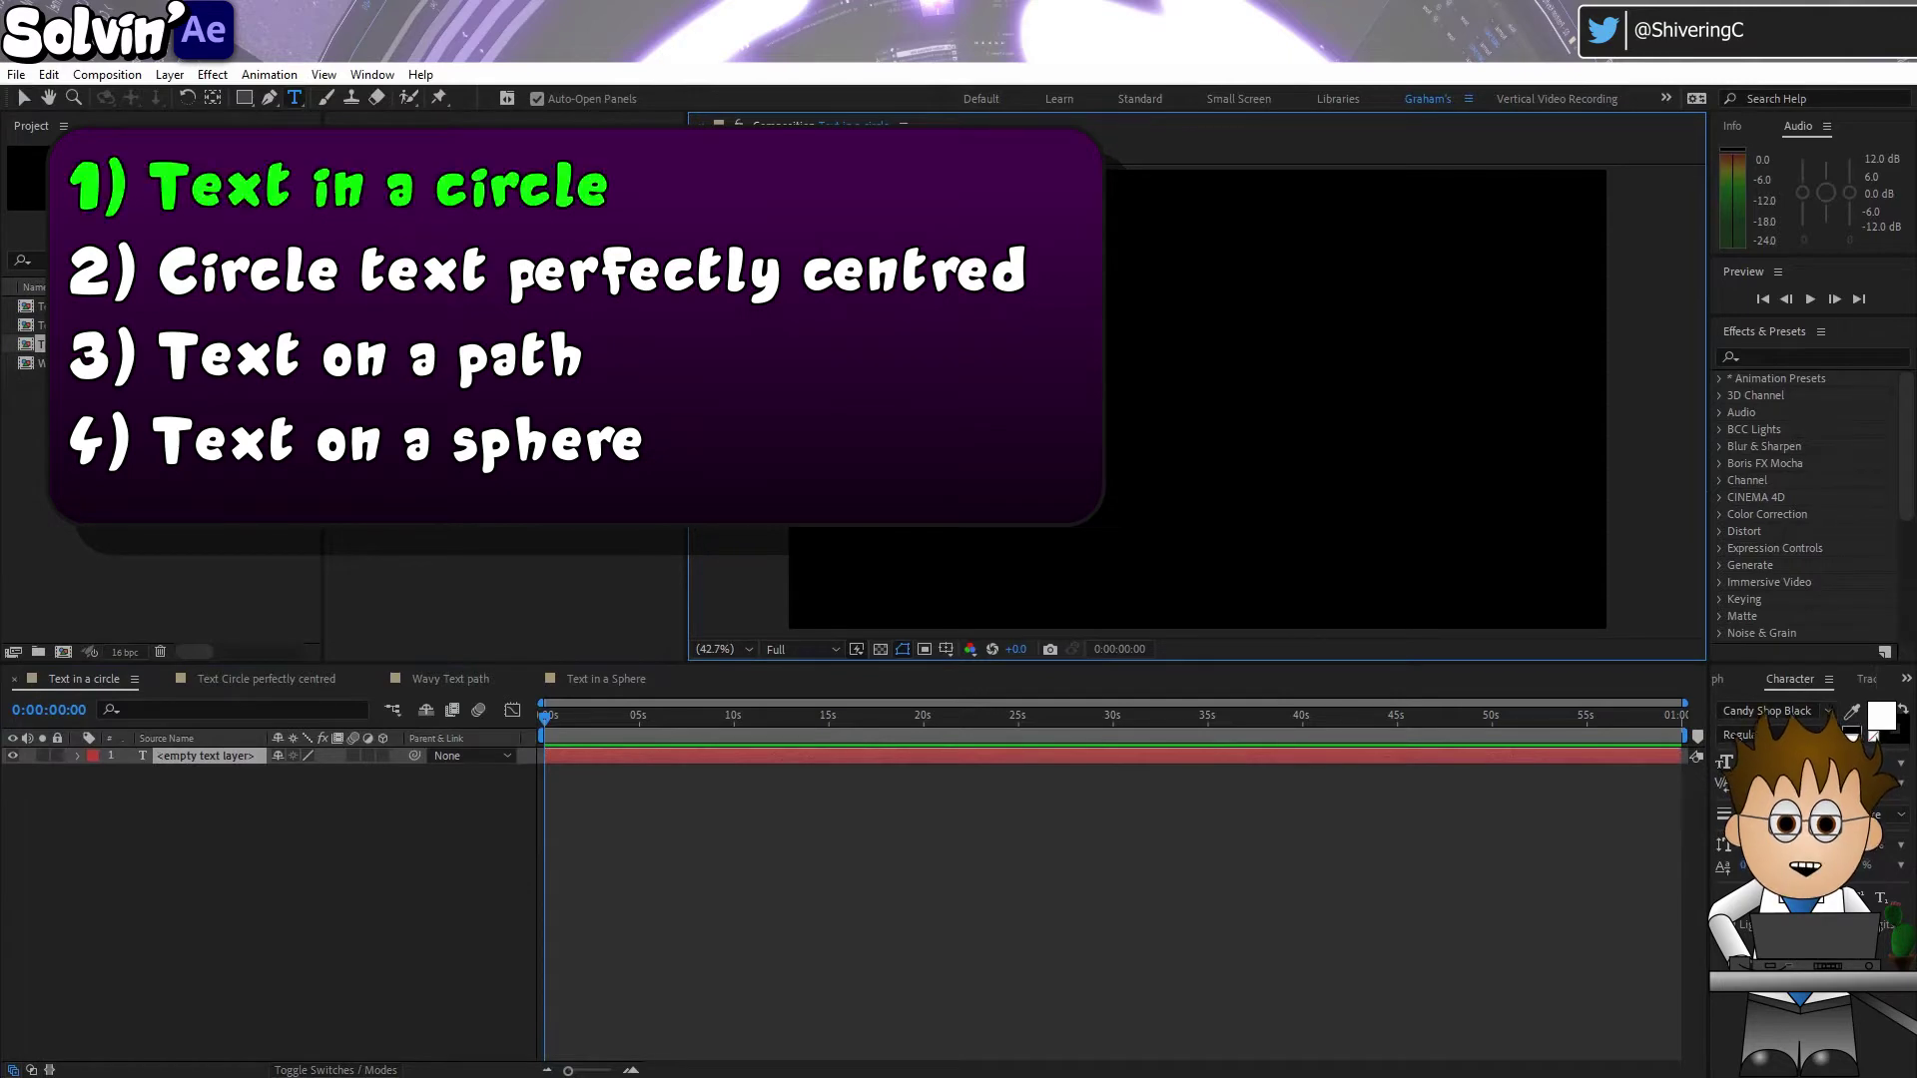
# Step: Enter 'The quick brown fox jumps over the lazy dog' and draw a circular ellipse mask on the text layer
pyautogui.write('The quic')
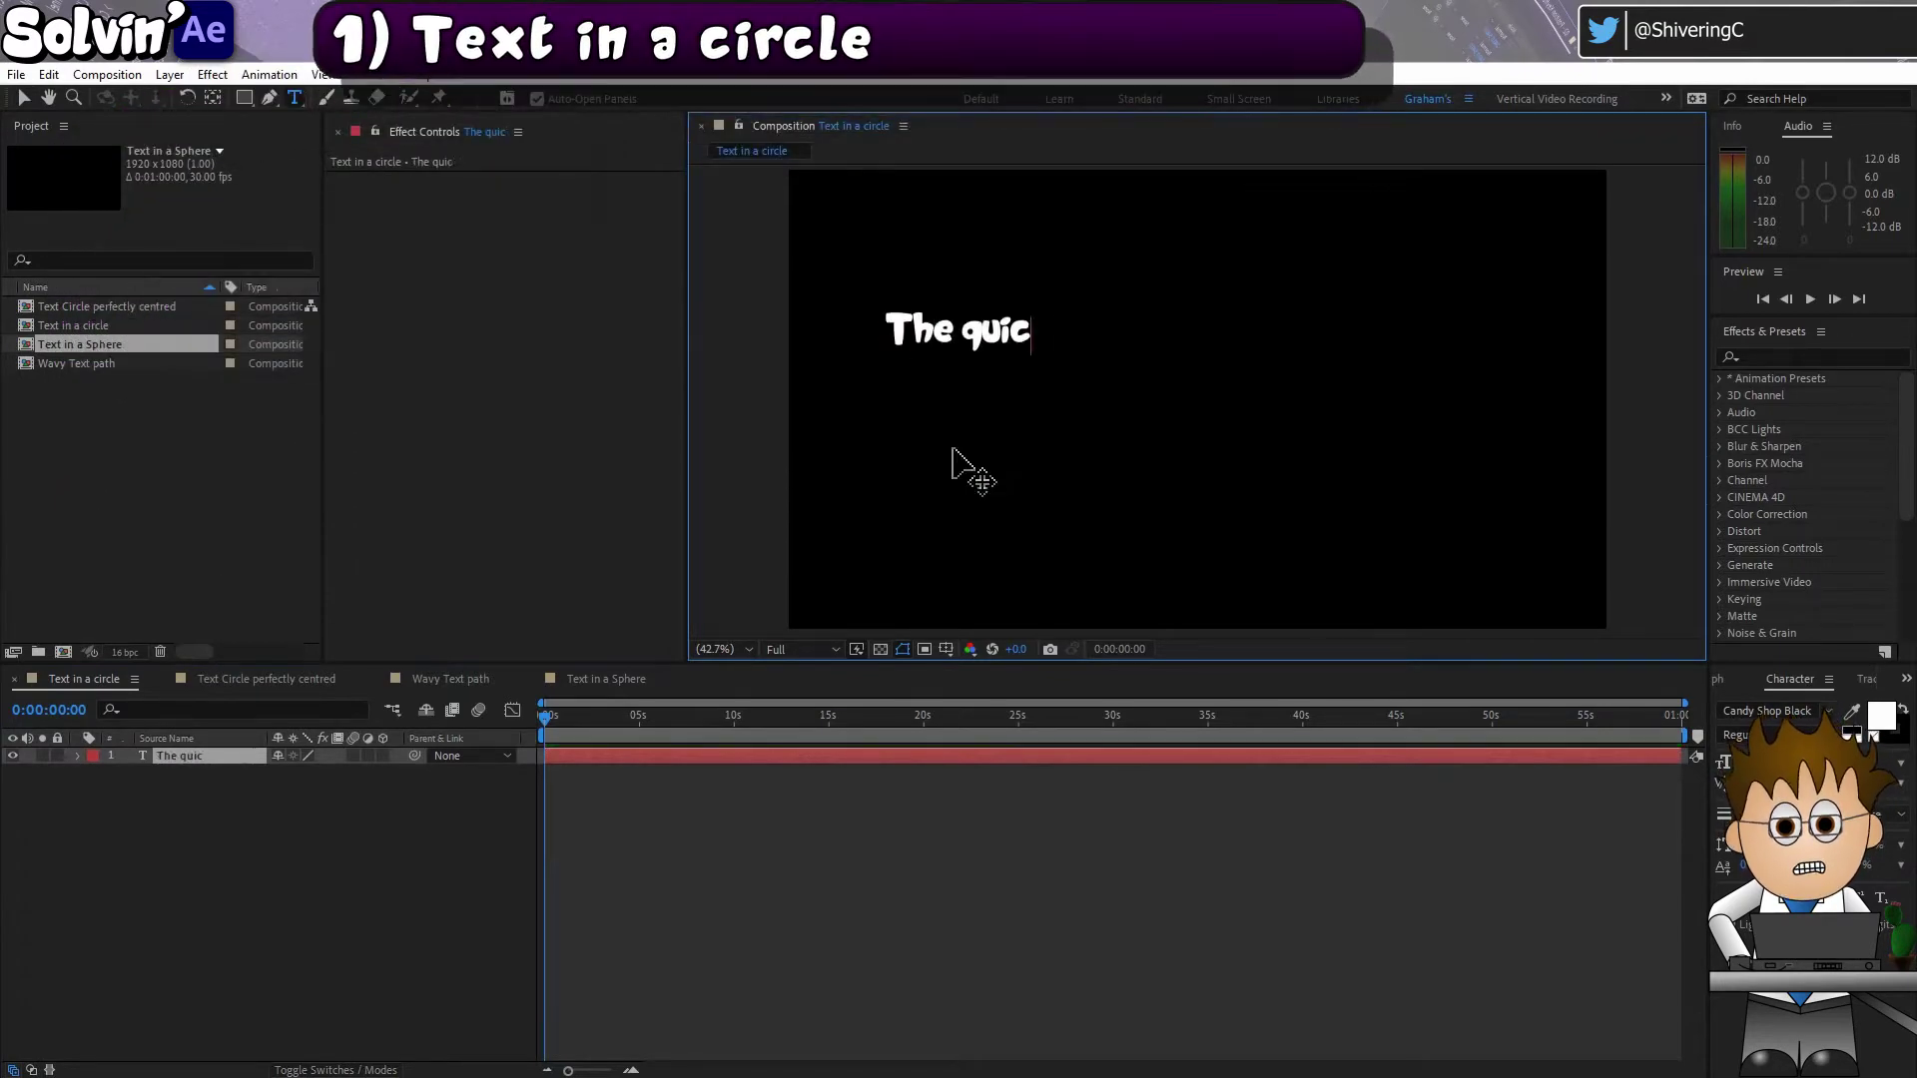
pyautogui.write('k brown fox jumps over the lazy dog')
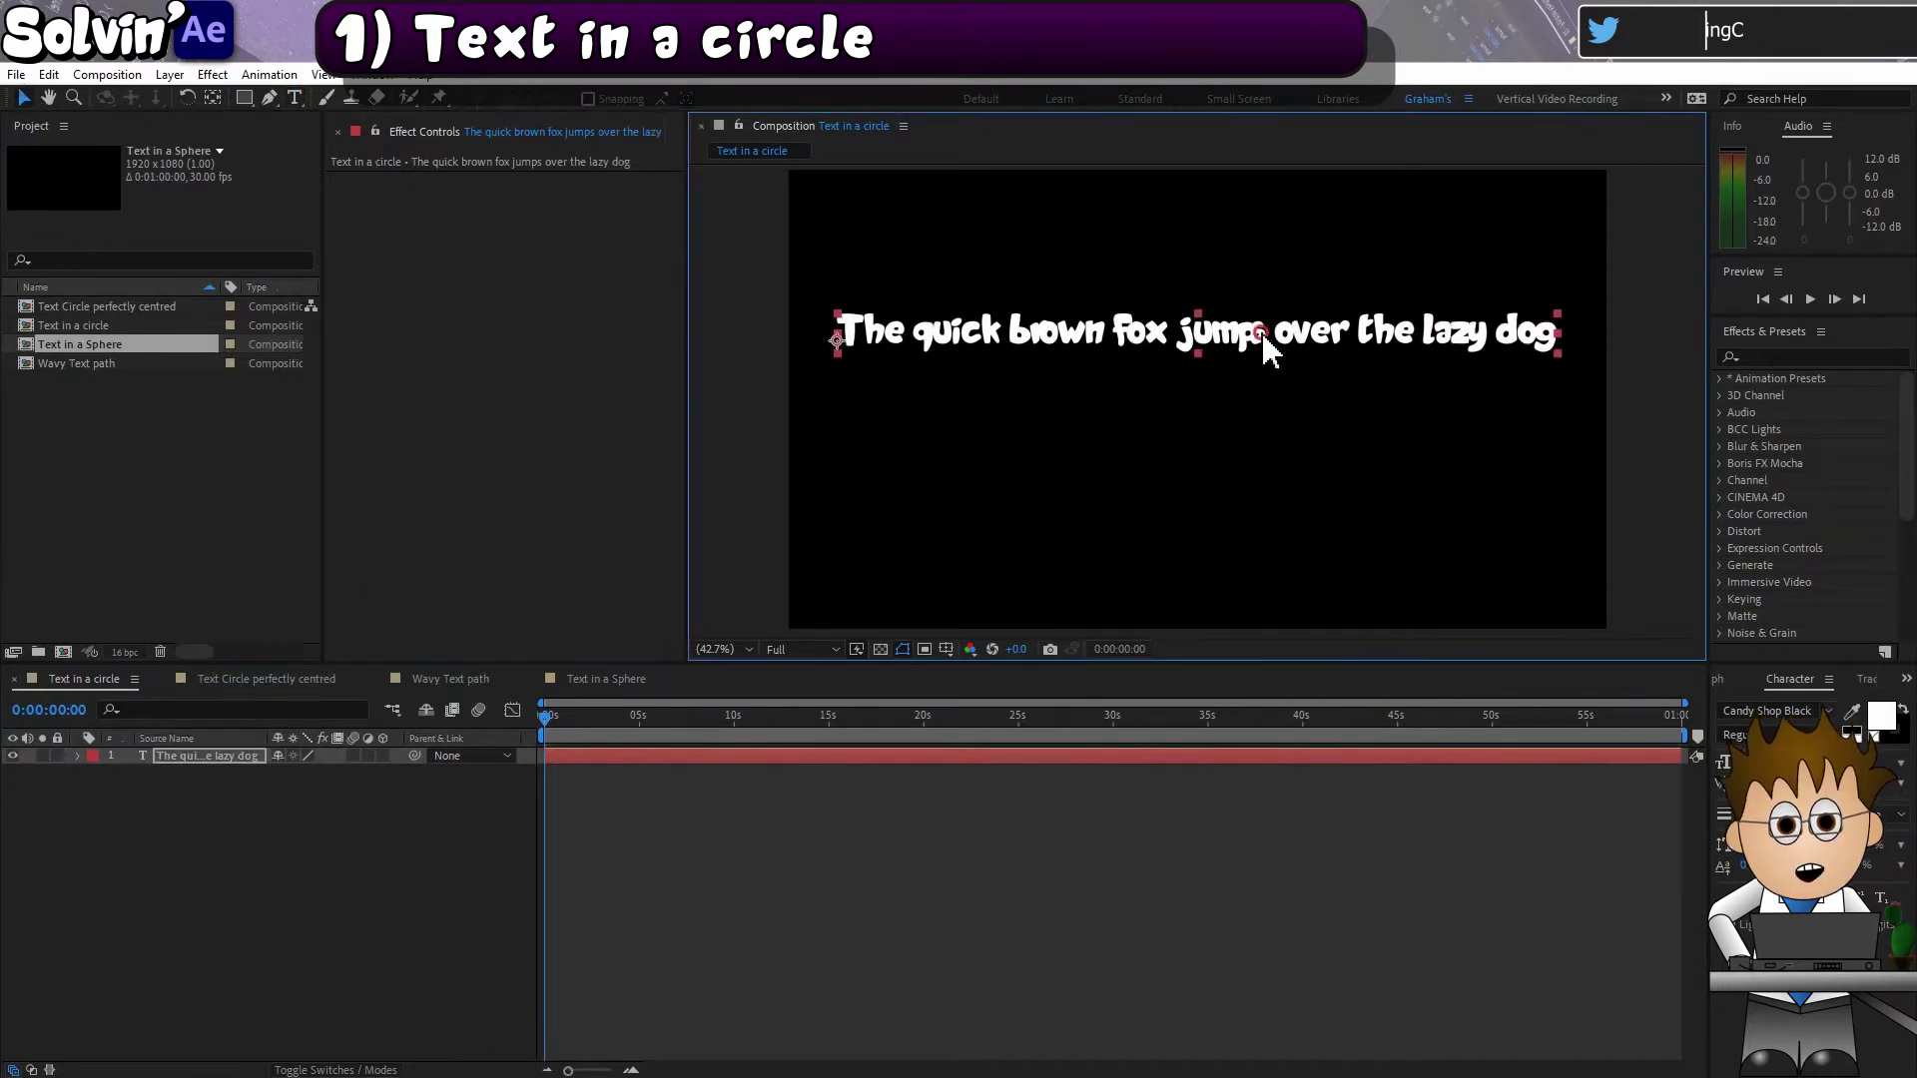
pyautogui.click(249, 97)
pyautogui.click(330, 141)
pyautogui.moveTo(1194, 389); pyautogui.dragTo(1330, 413)
pyautogui.press('shift')
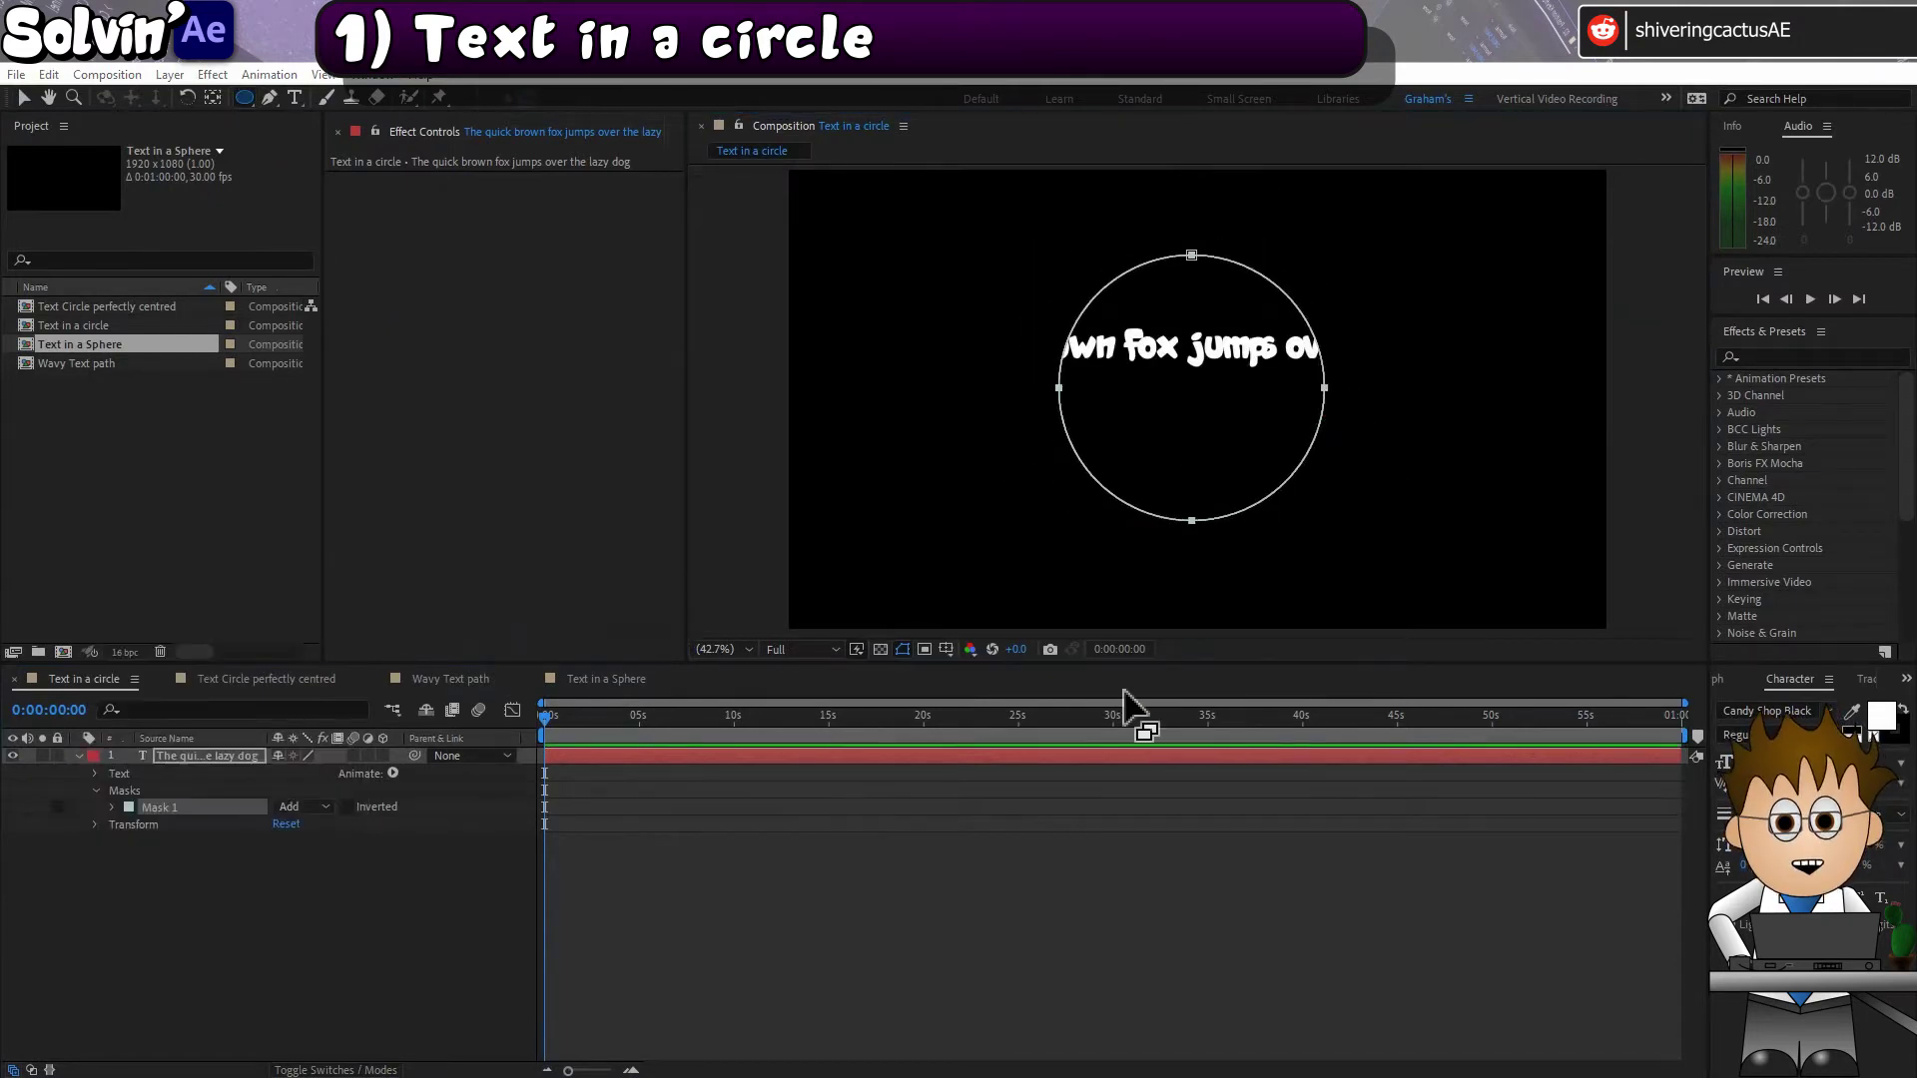
# Step: Set Mask 1's mode to None and choose Mask 1 as the Path in the text's Path Options
pyautogui.click(304, 805)
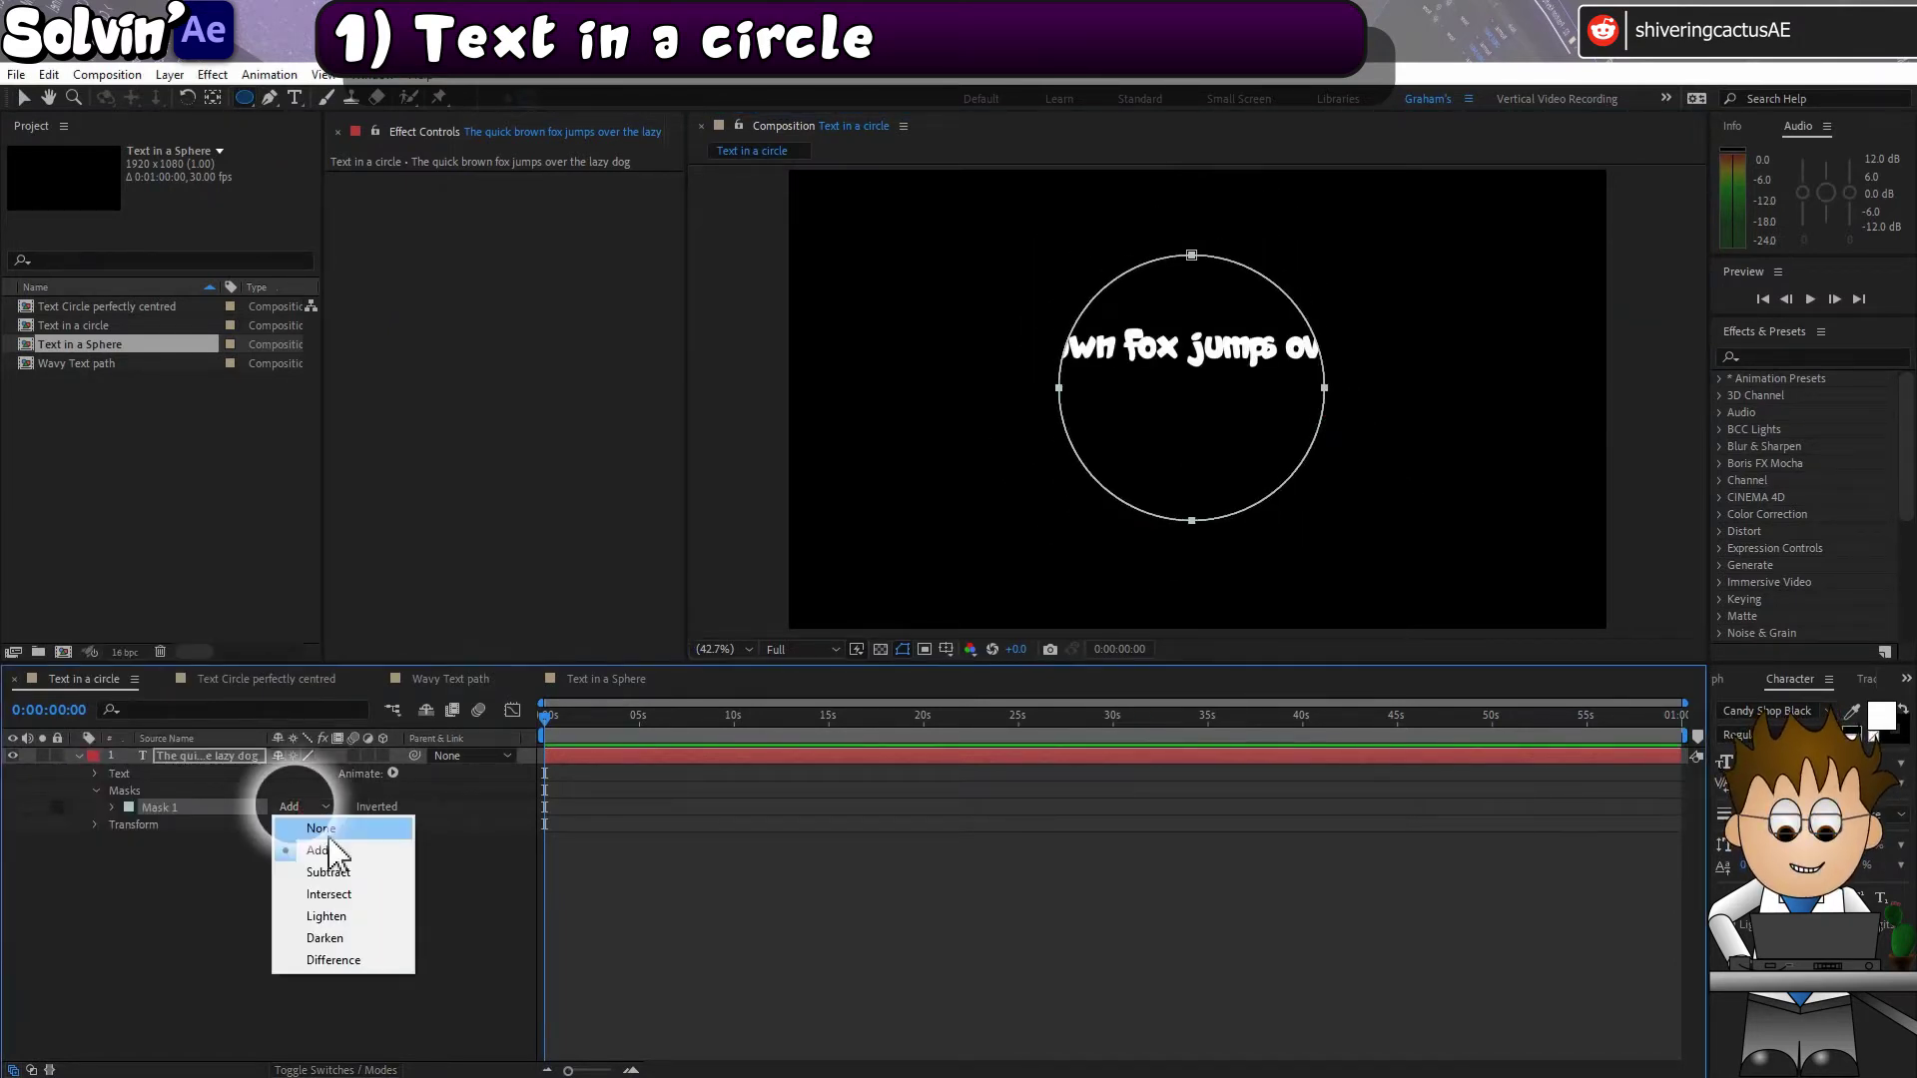
pyautogui.click(318, 828)
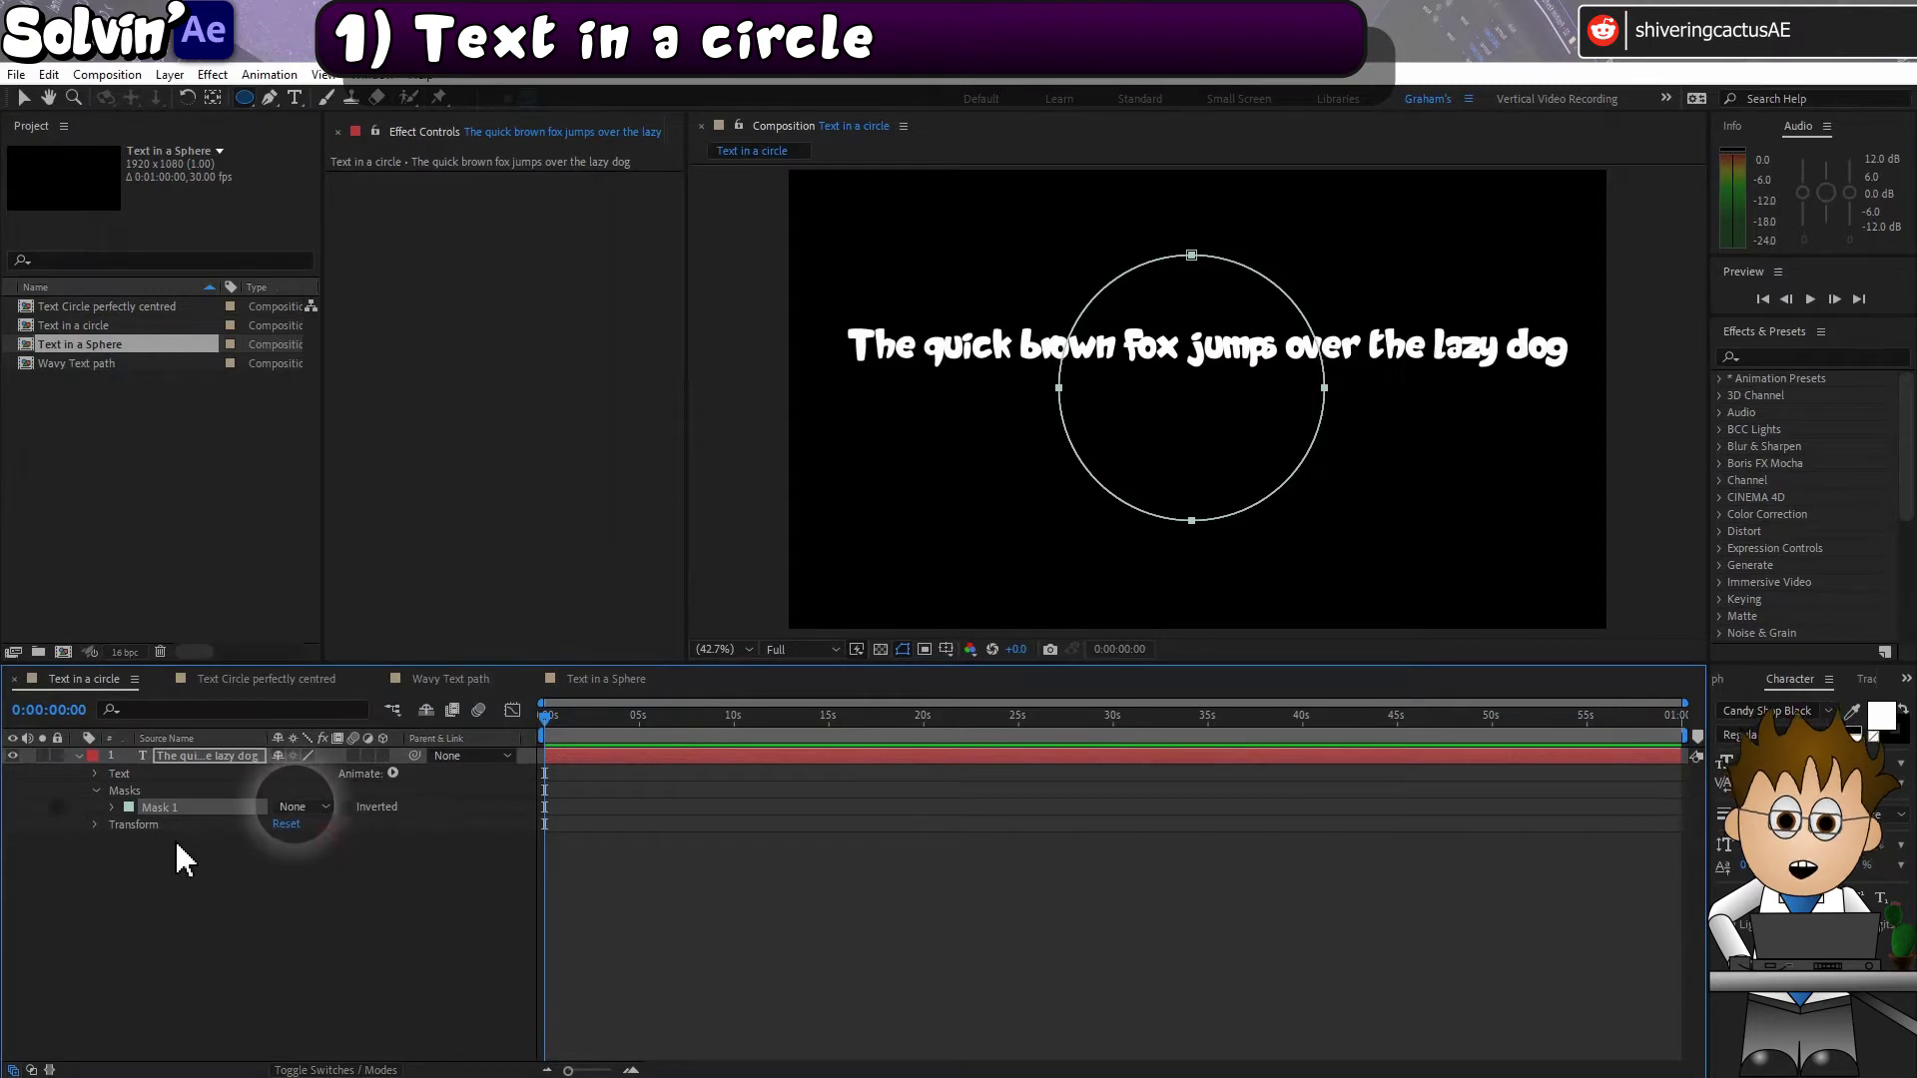
pyautogui.click(95, 772)
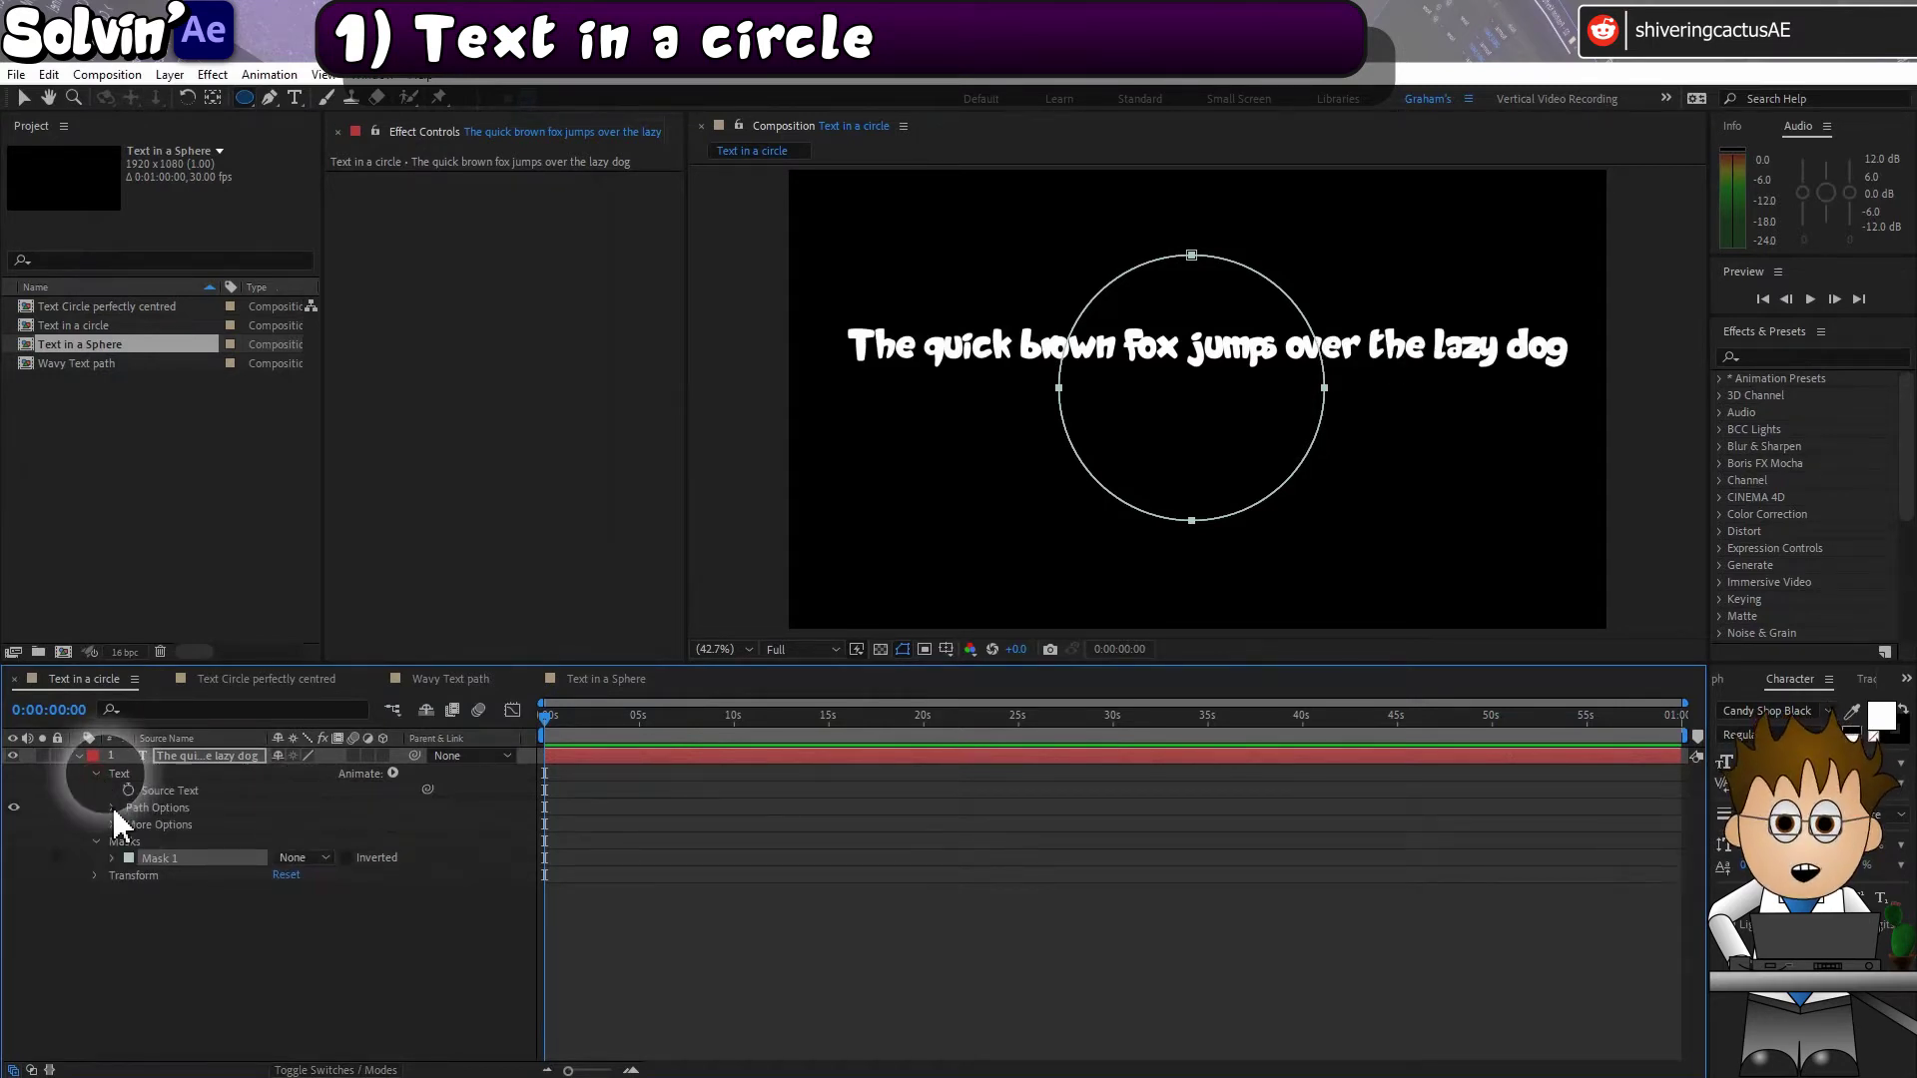
pyautogui.click(111, 806)
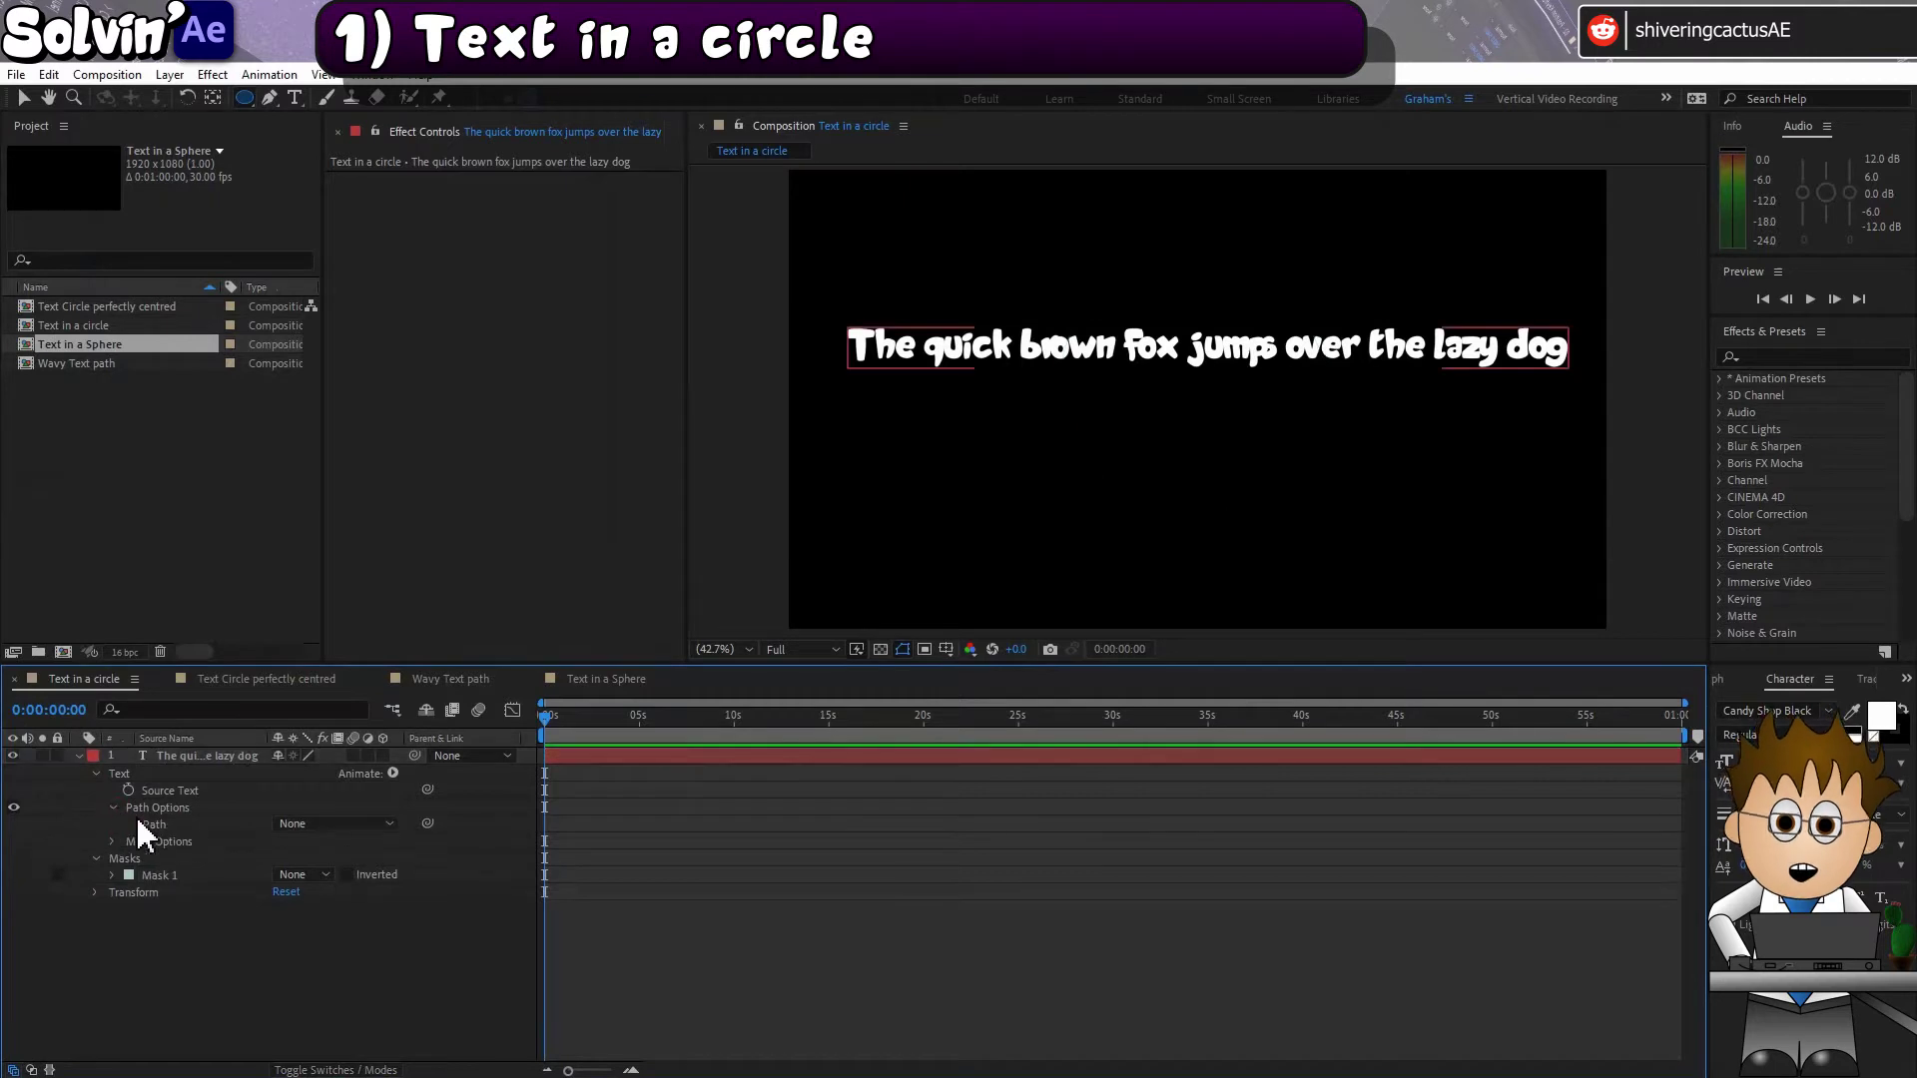
pyautogui.click(334, 824)
pyautogui.click(364, 879)
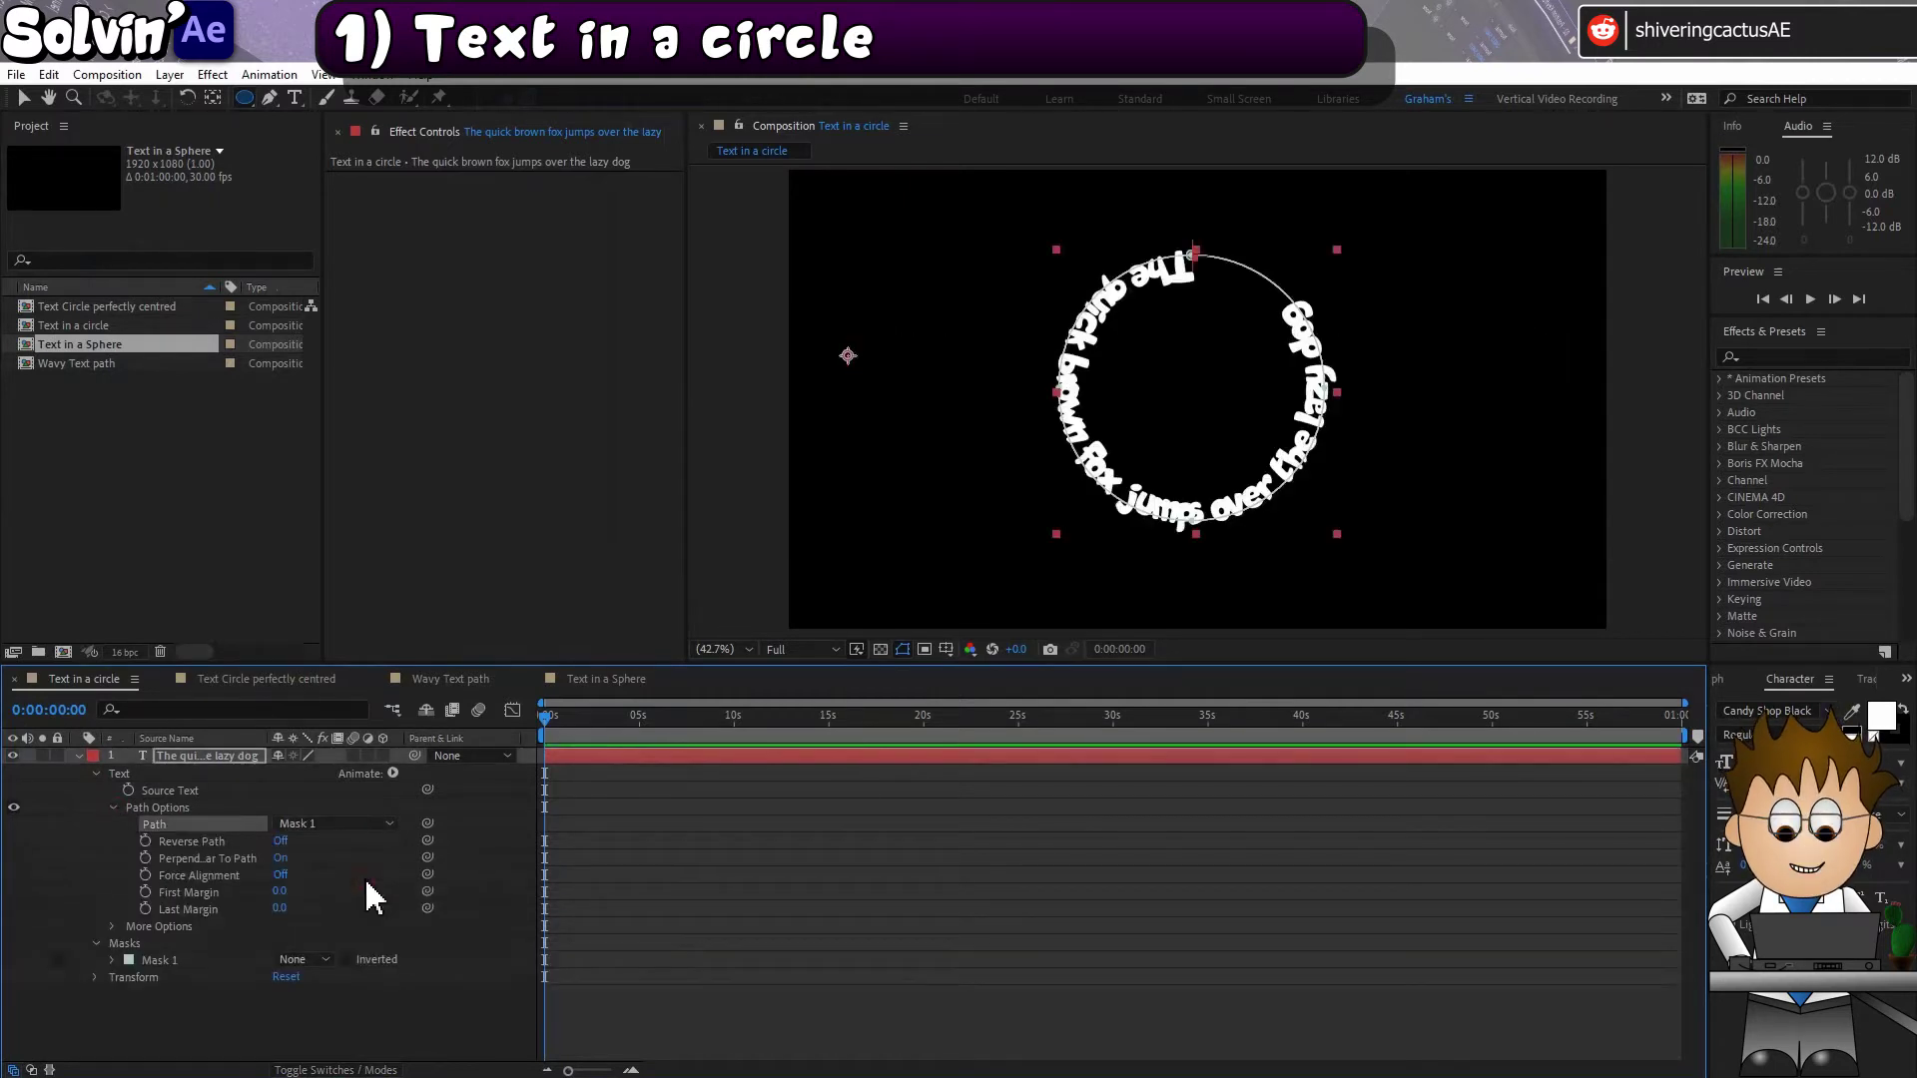
# Step: Turn on Reverse Path, keep Perpendicular To Path on, and try Force Alignment
pyautogui.click(282, 841)
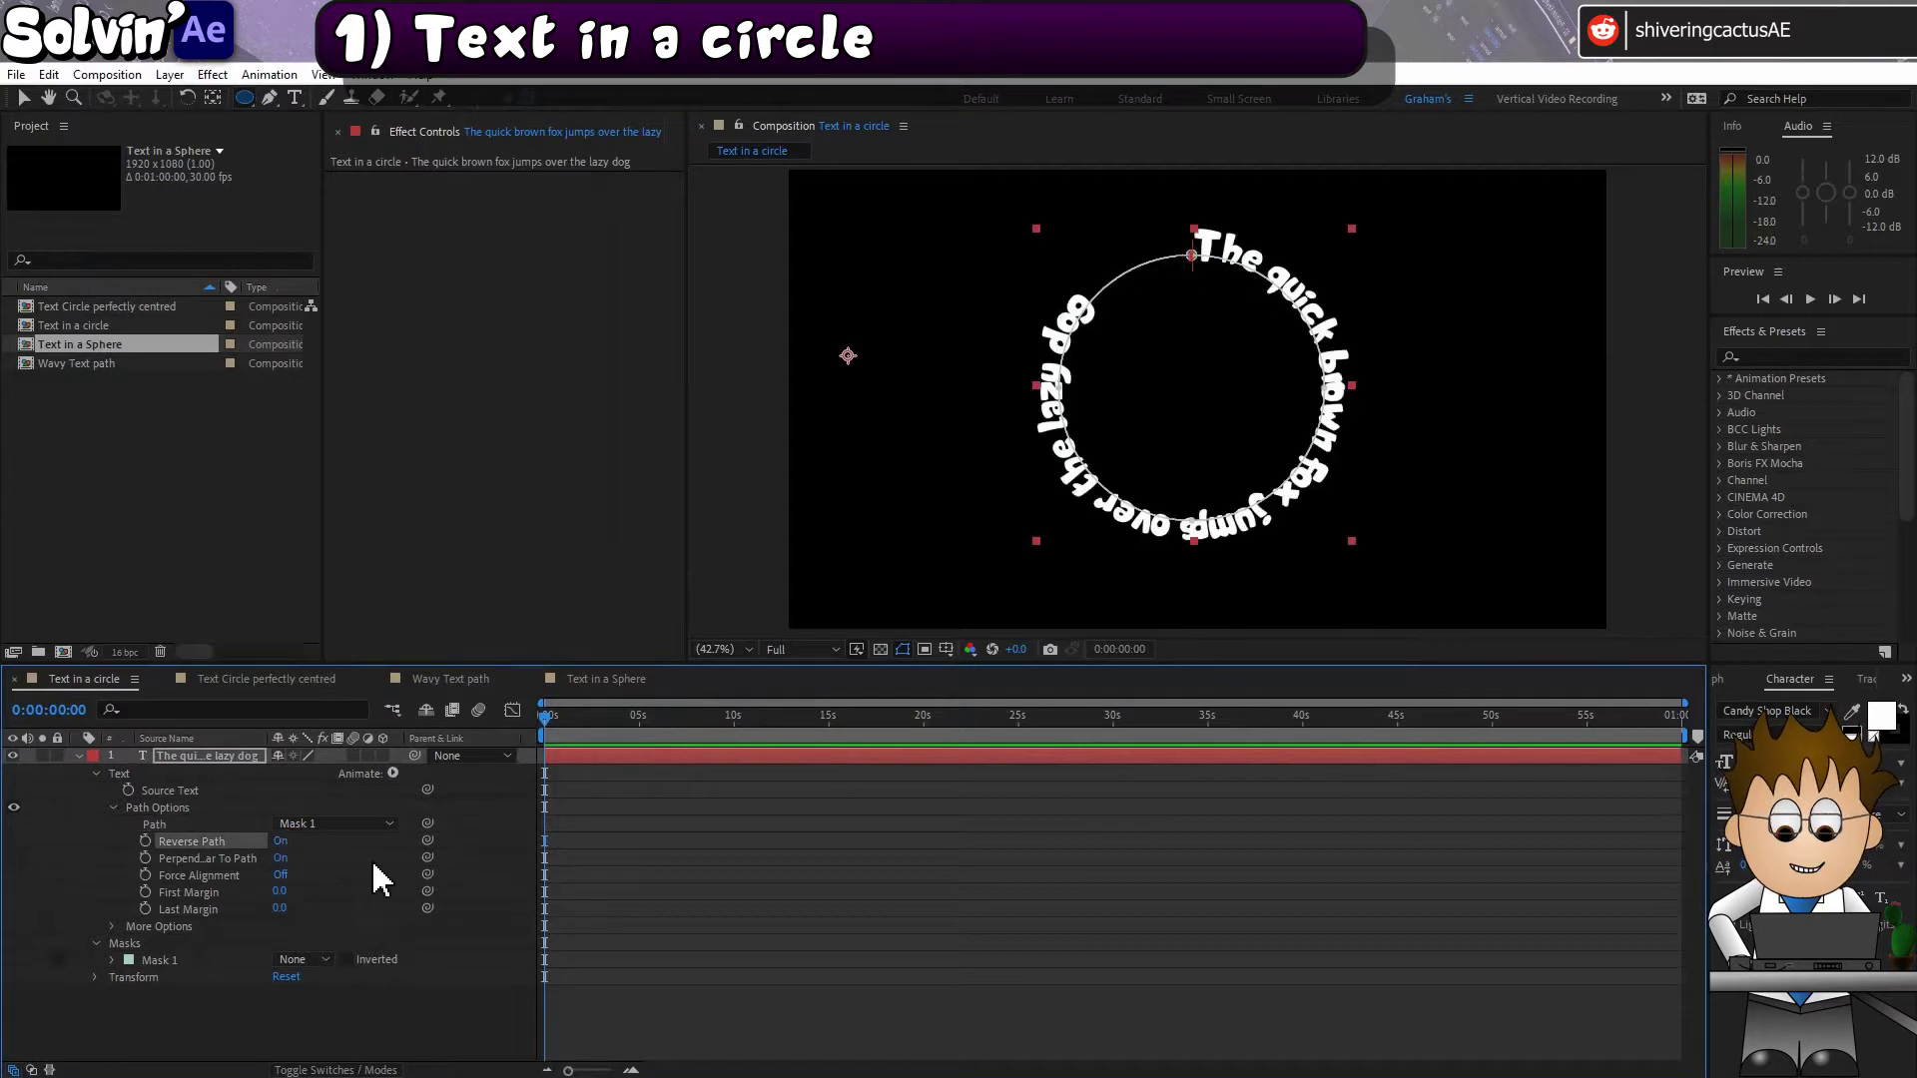
pyautogui.click(282, 858)
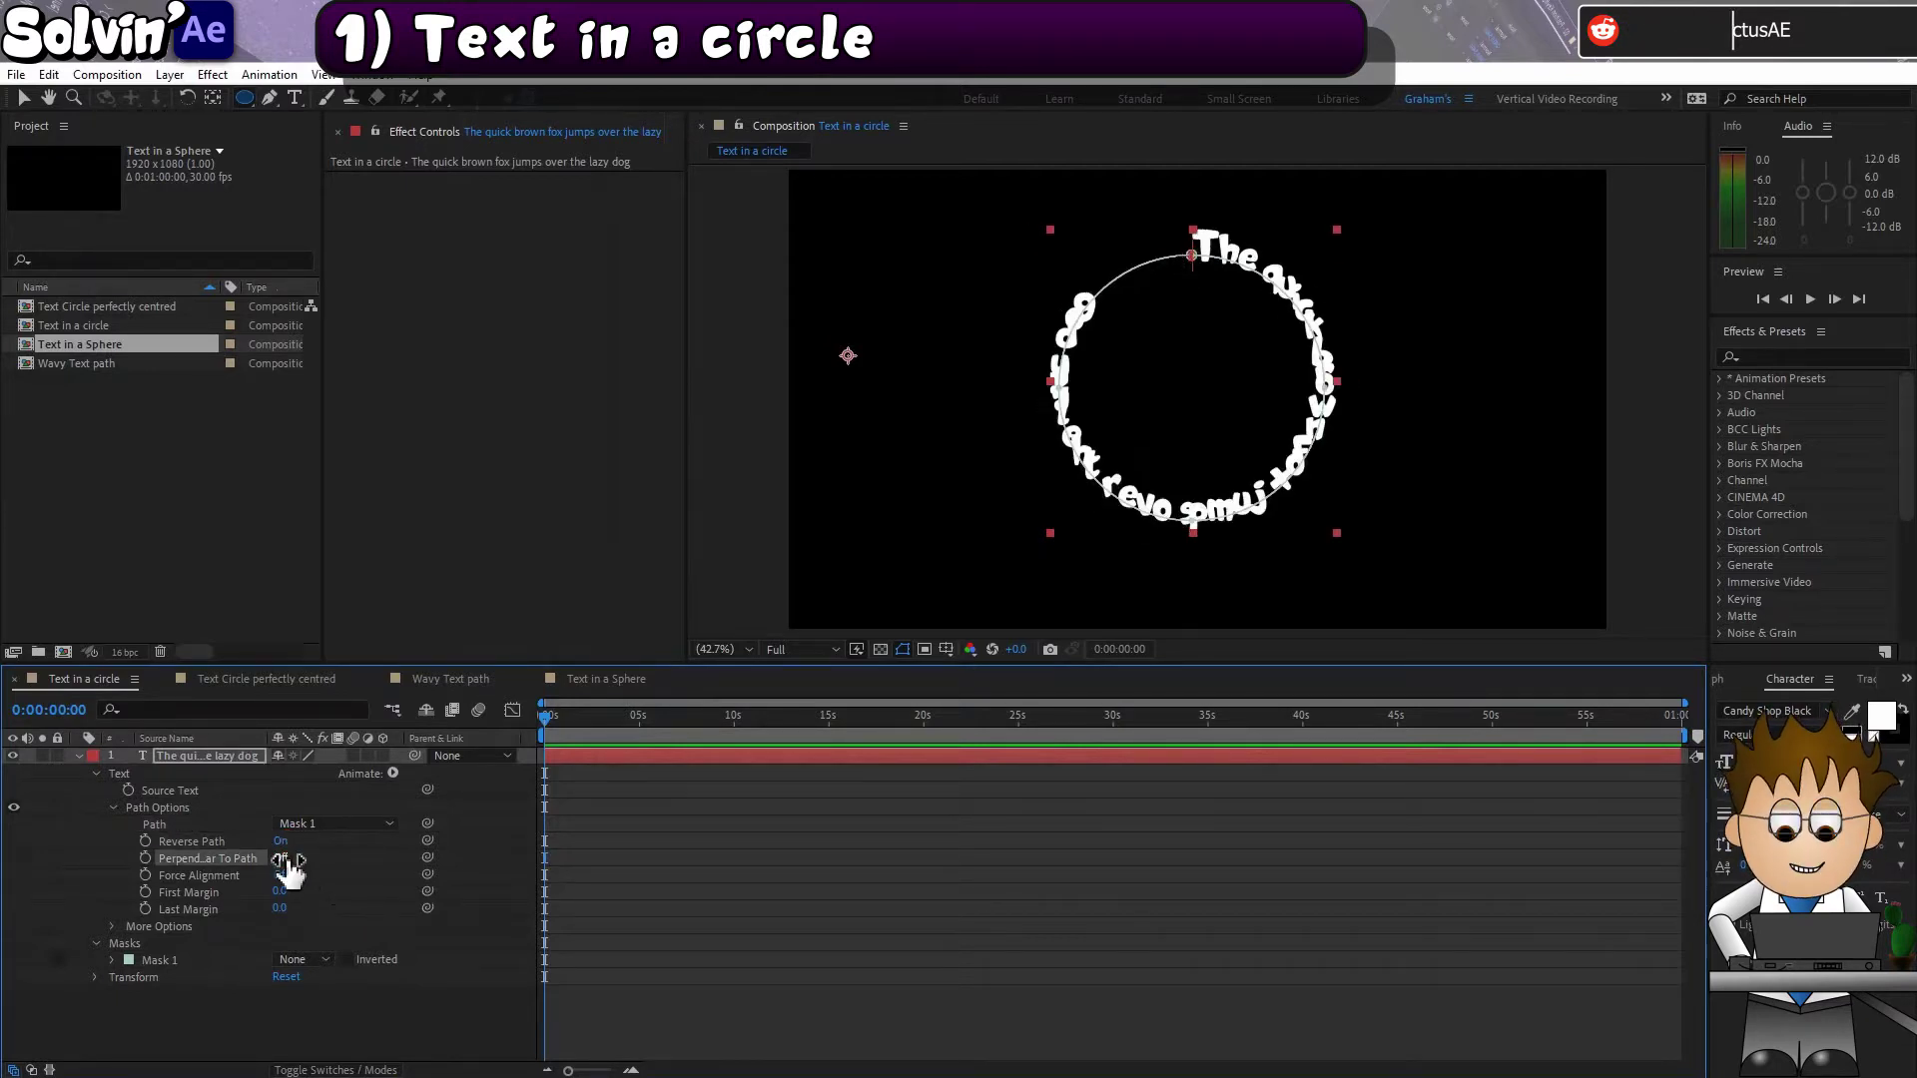
pyautogui.scroll(3, 1396, 377)
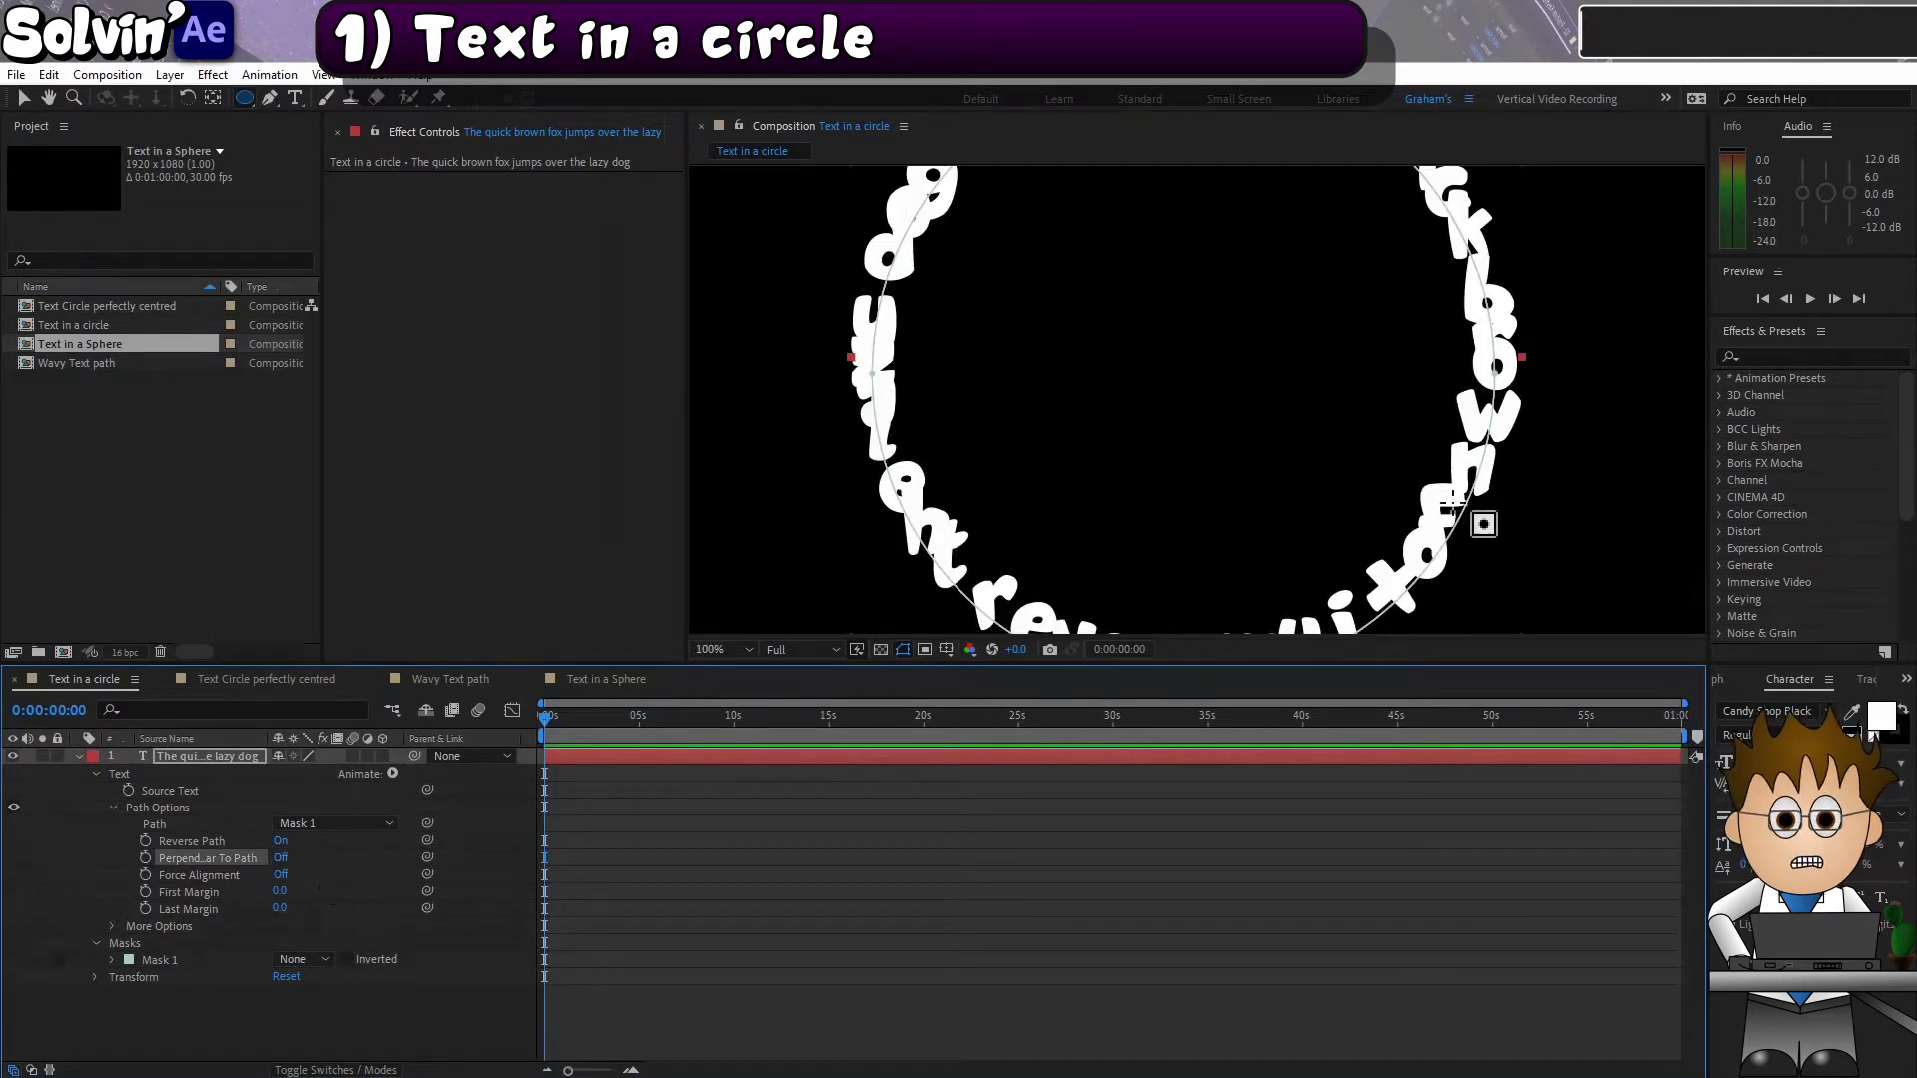
pyautogui.scroll(-2, 1023, 354)
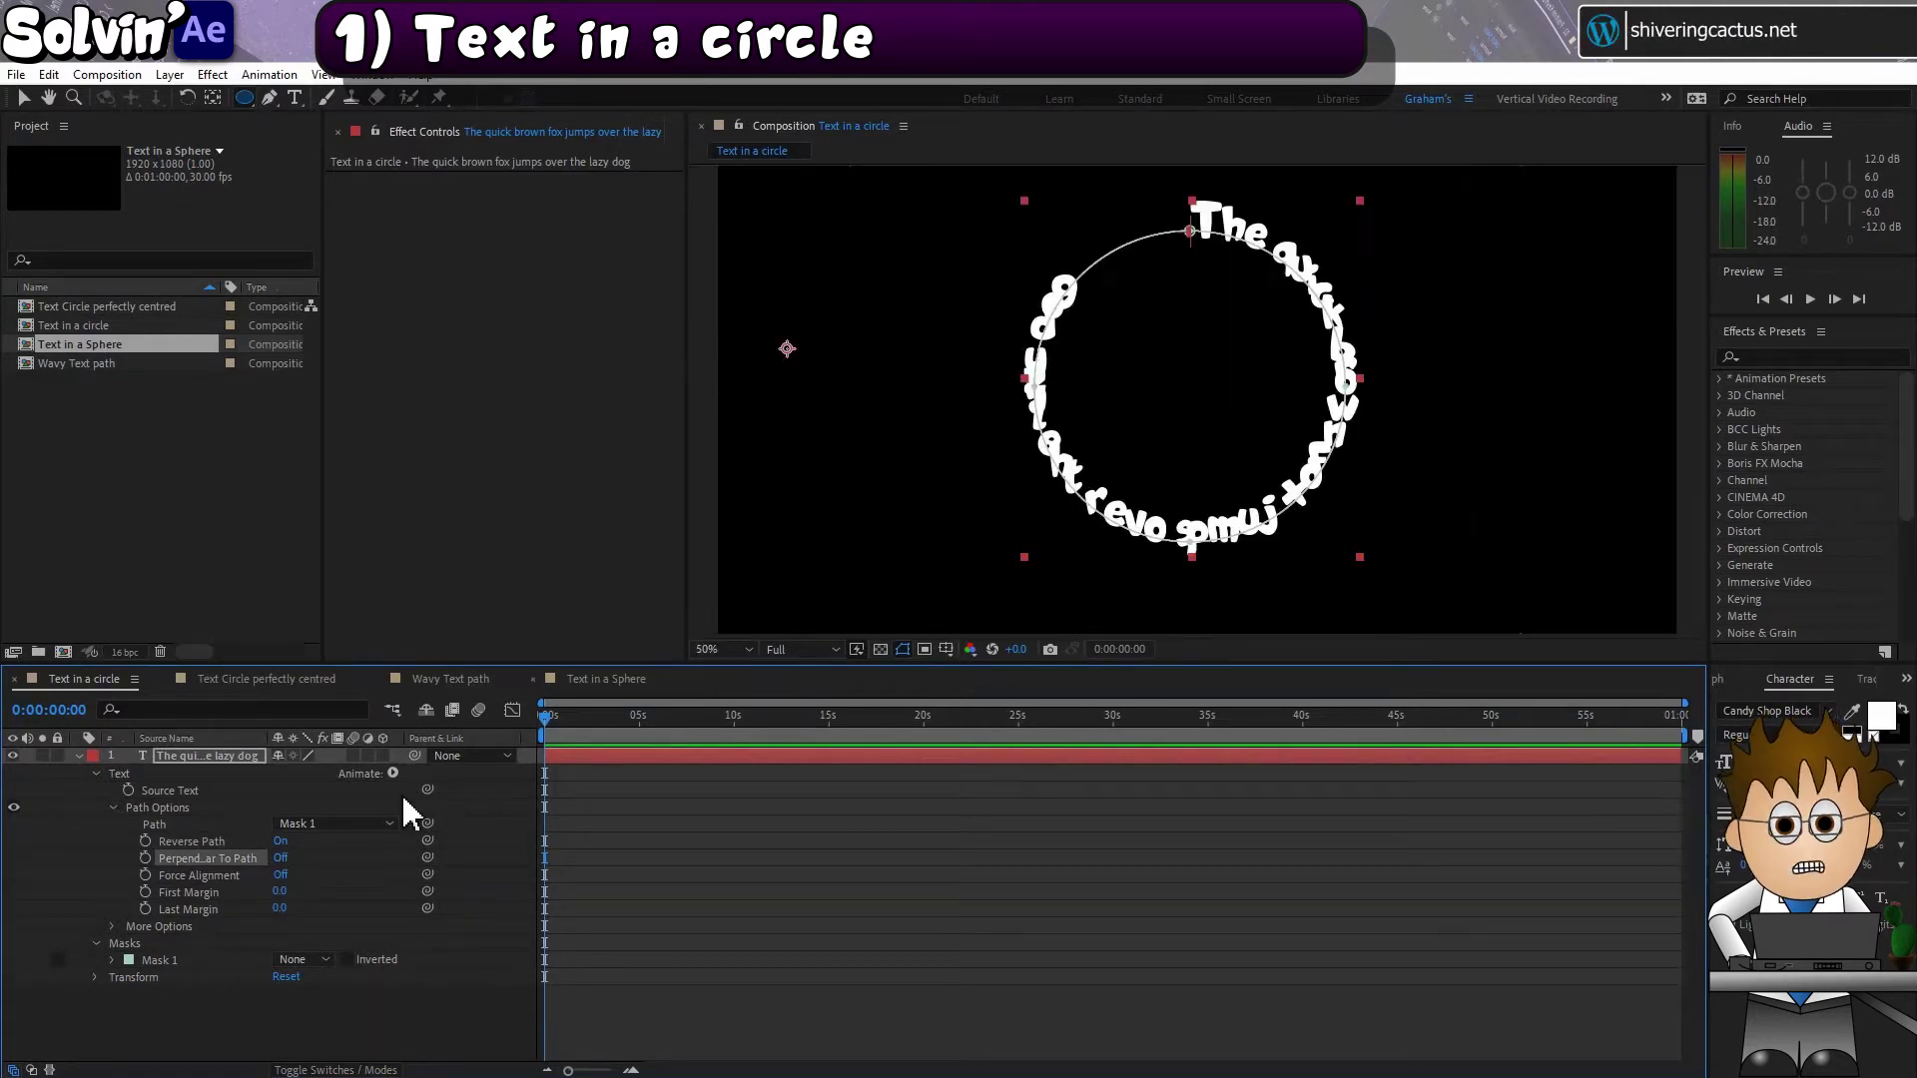
pyautogui.click(279, 859)
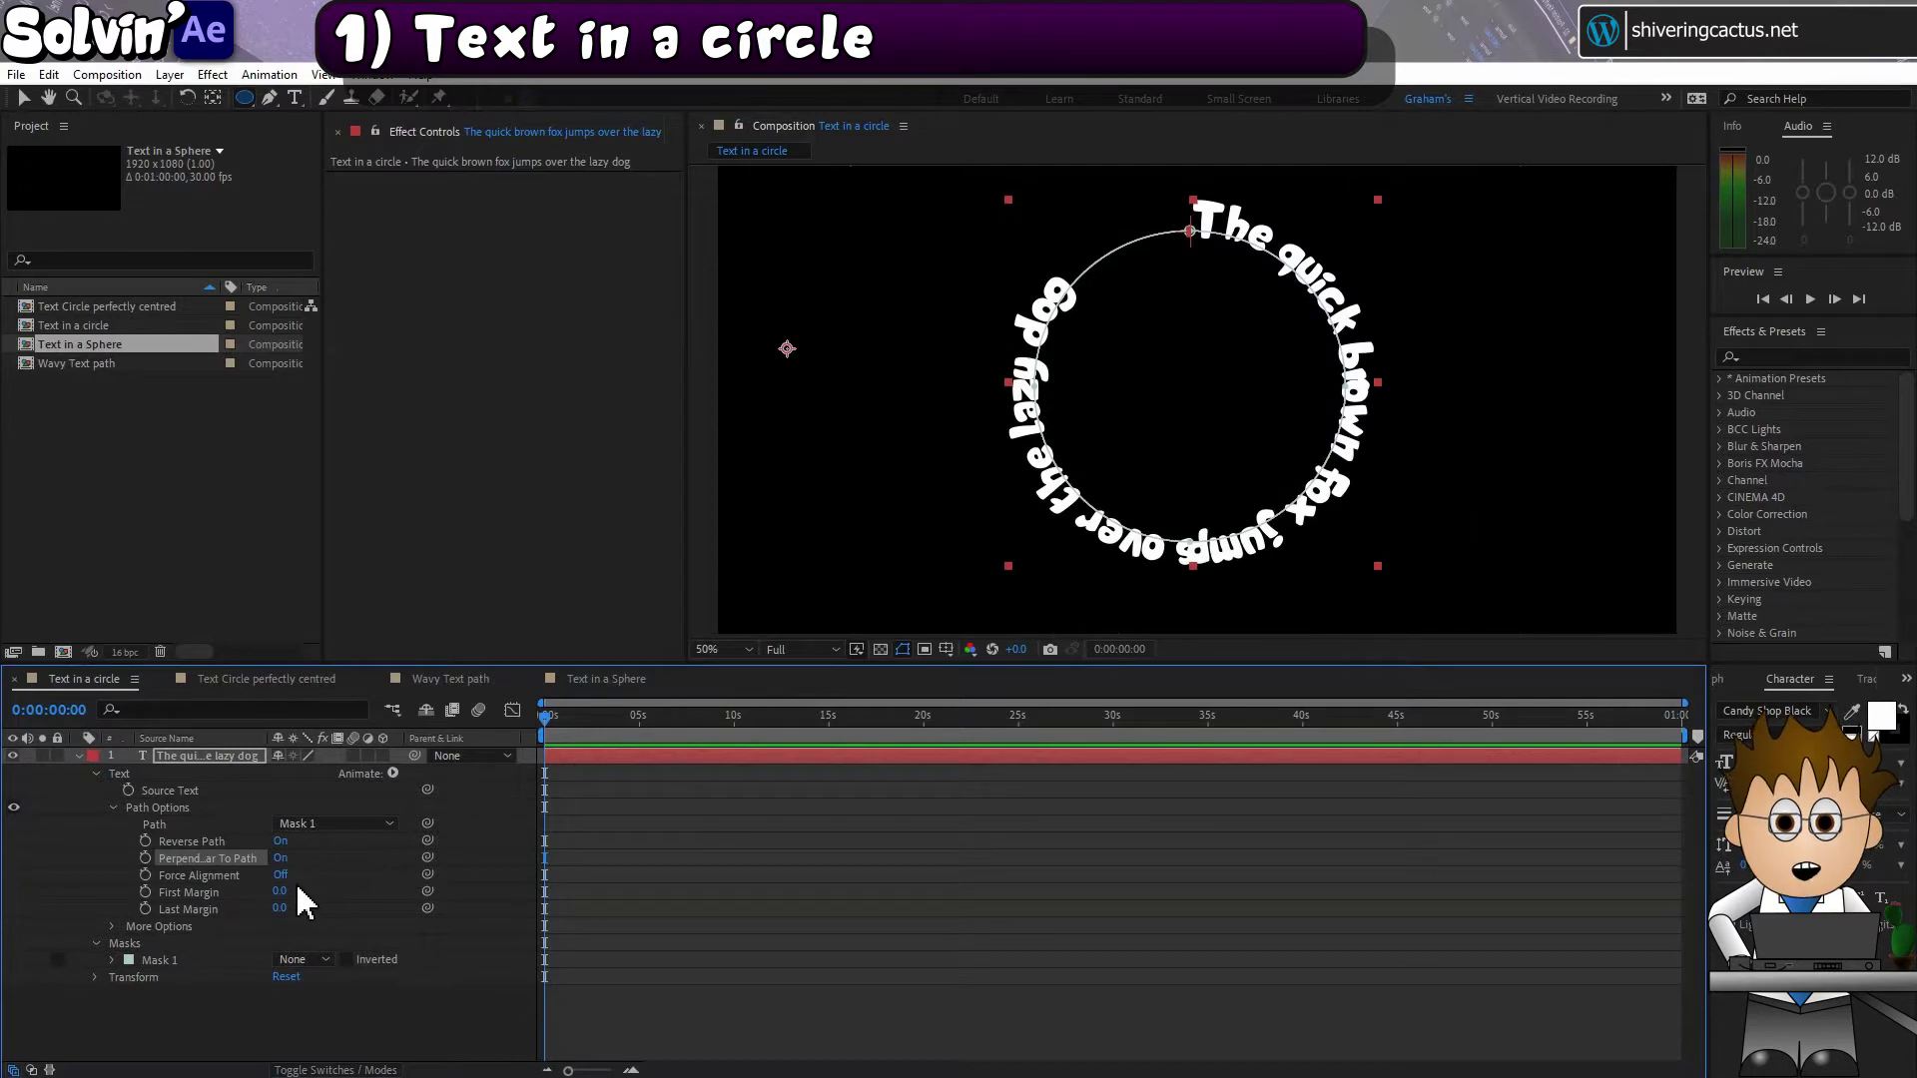
pyautogui.click(281, 876)
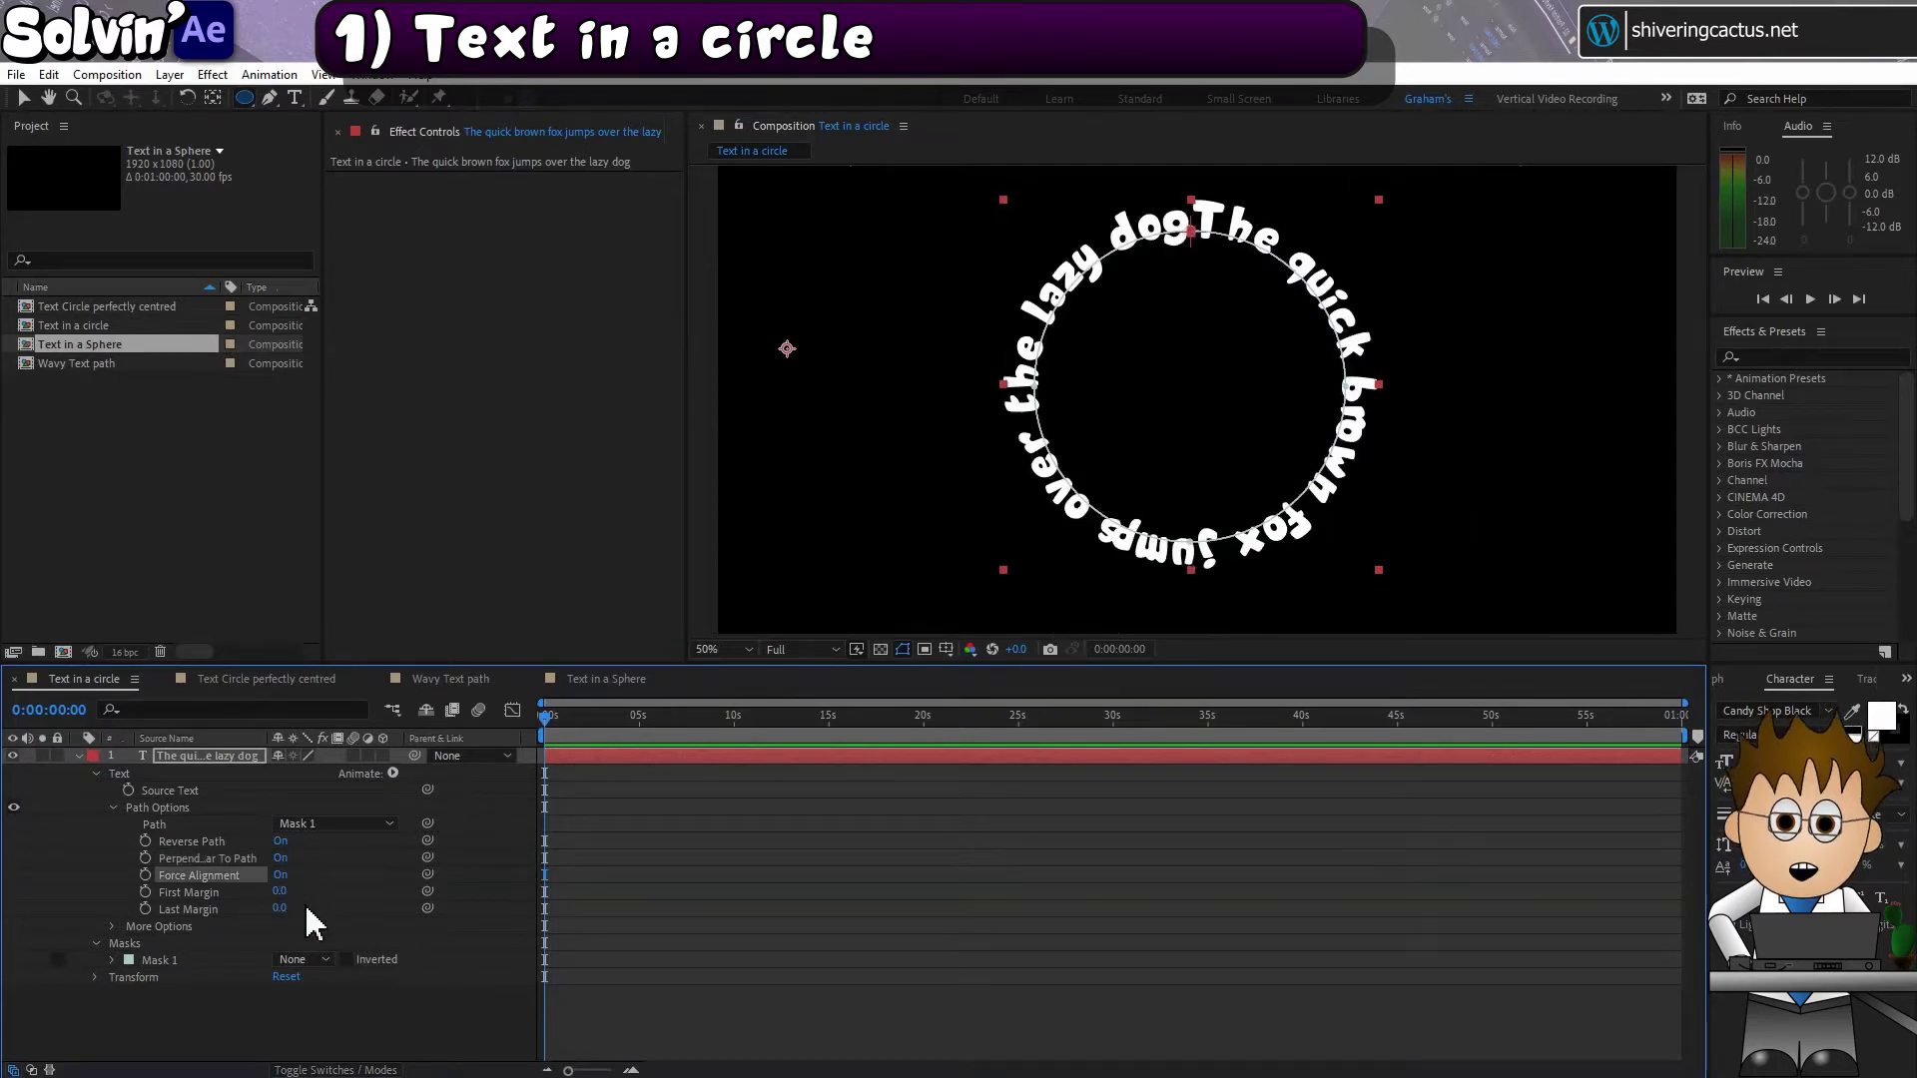
# Step: Turn Force Alignment off and set First Margin 12.0 and Last Margin -391.0 so text starts at the top
pyautogui.moveTo(285, 894); pyautogui.dragTo(399, 893)
pyautogui.moveTo(284, 905); pyautogui.dragTo(390, 969)
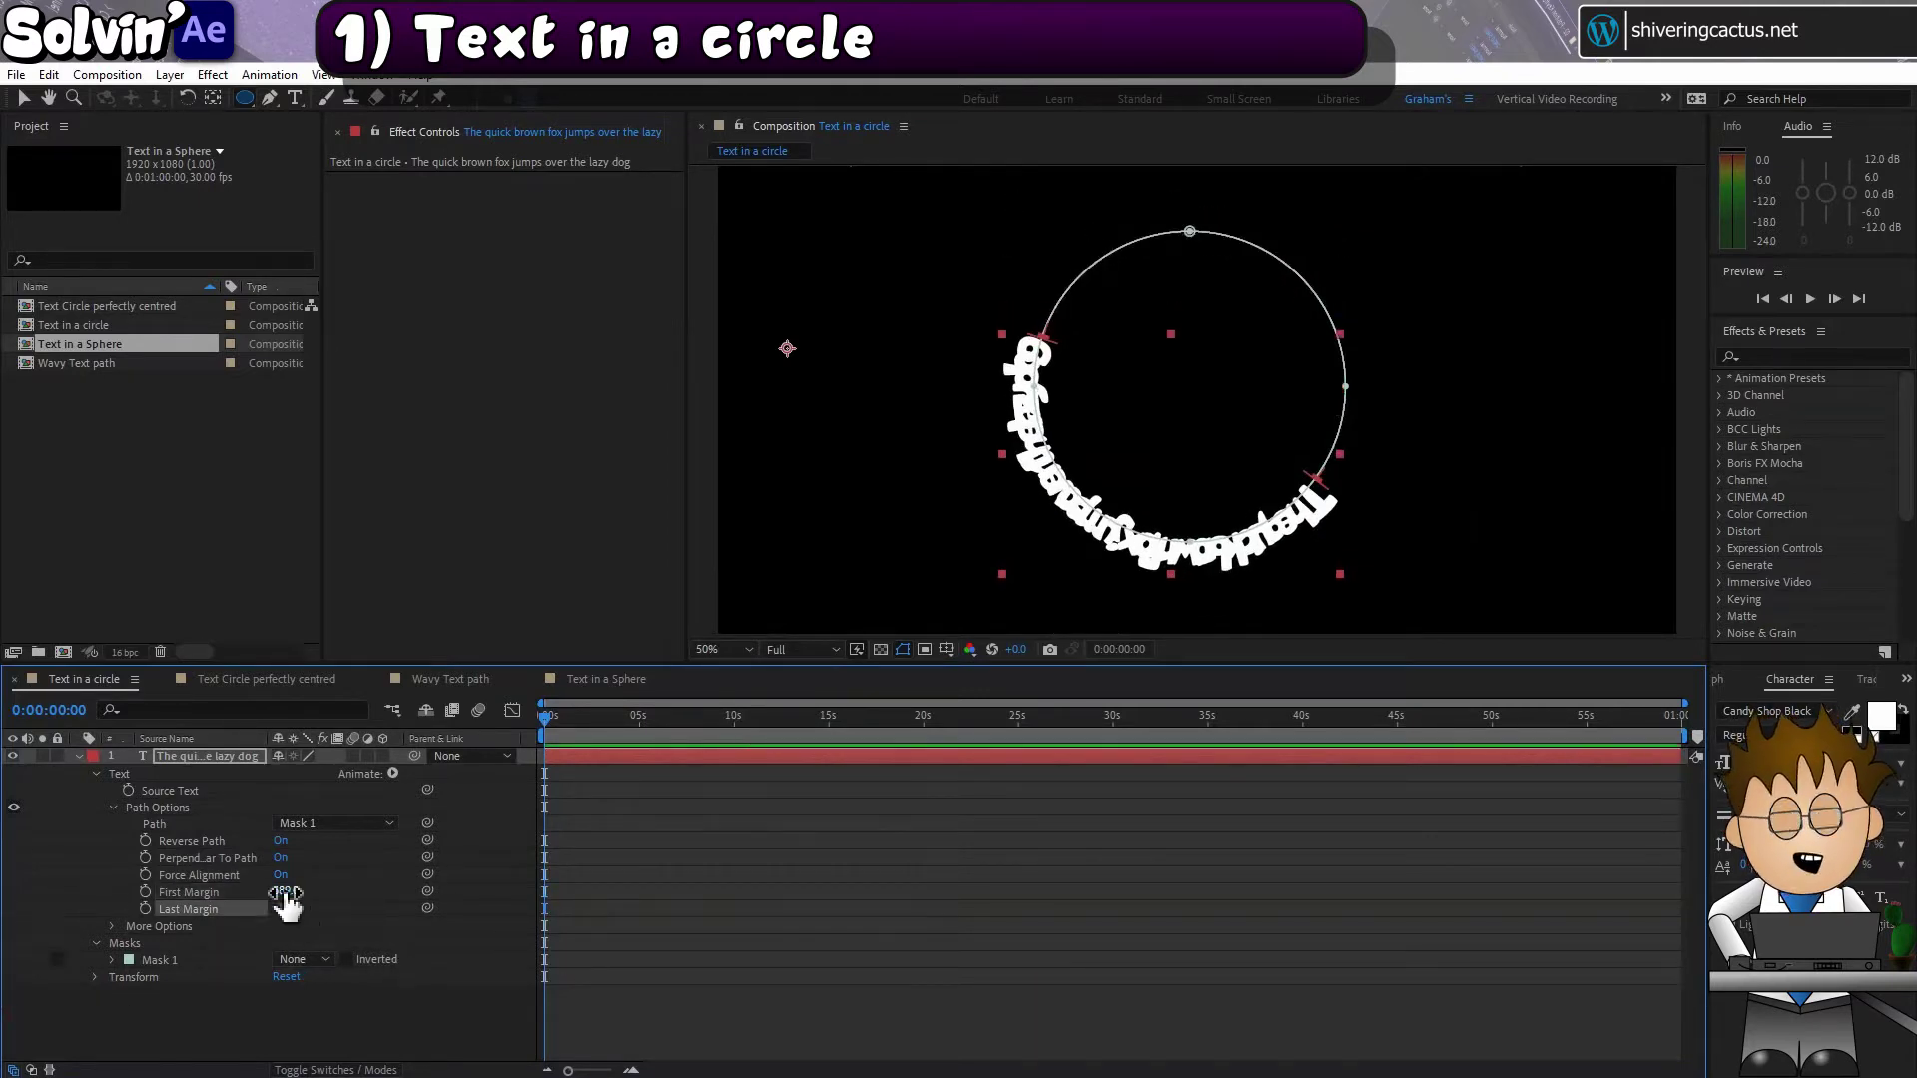
pyautogui.moveTo(282, 893); pyautogui.dragTo(165, 898)
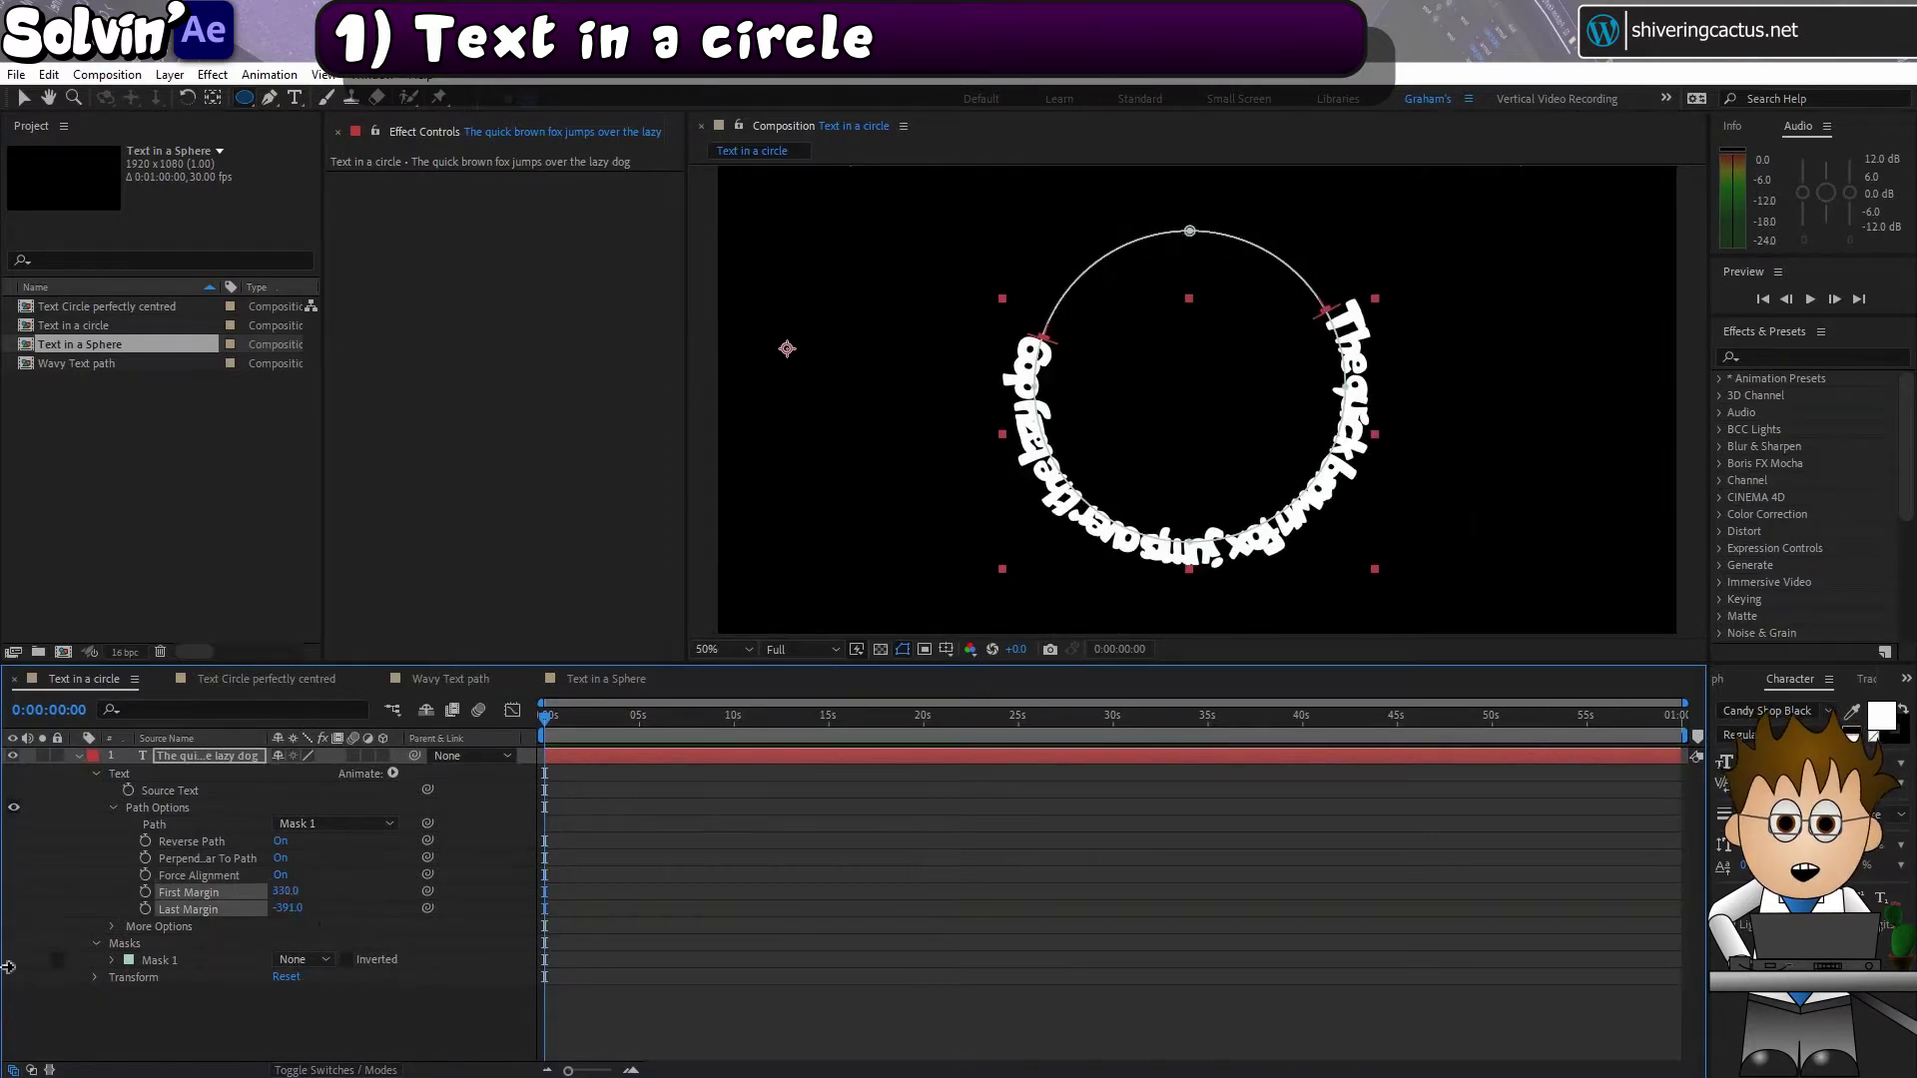
pyautogui.click(281, 874)
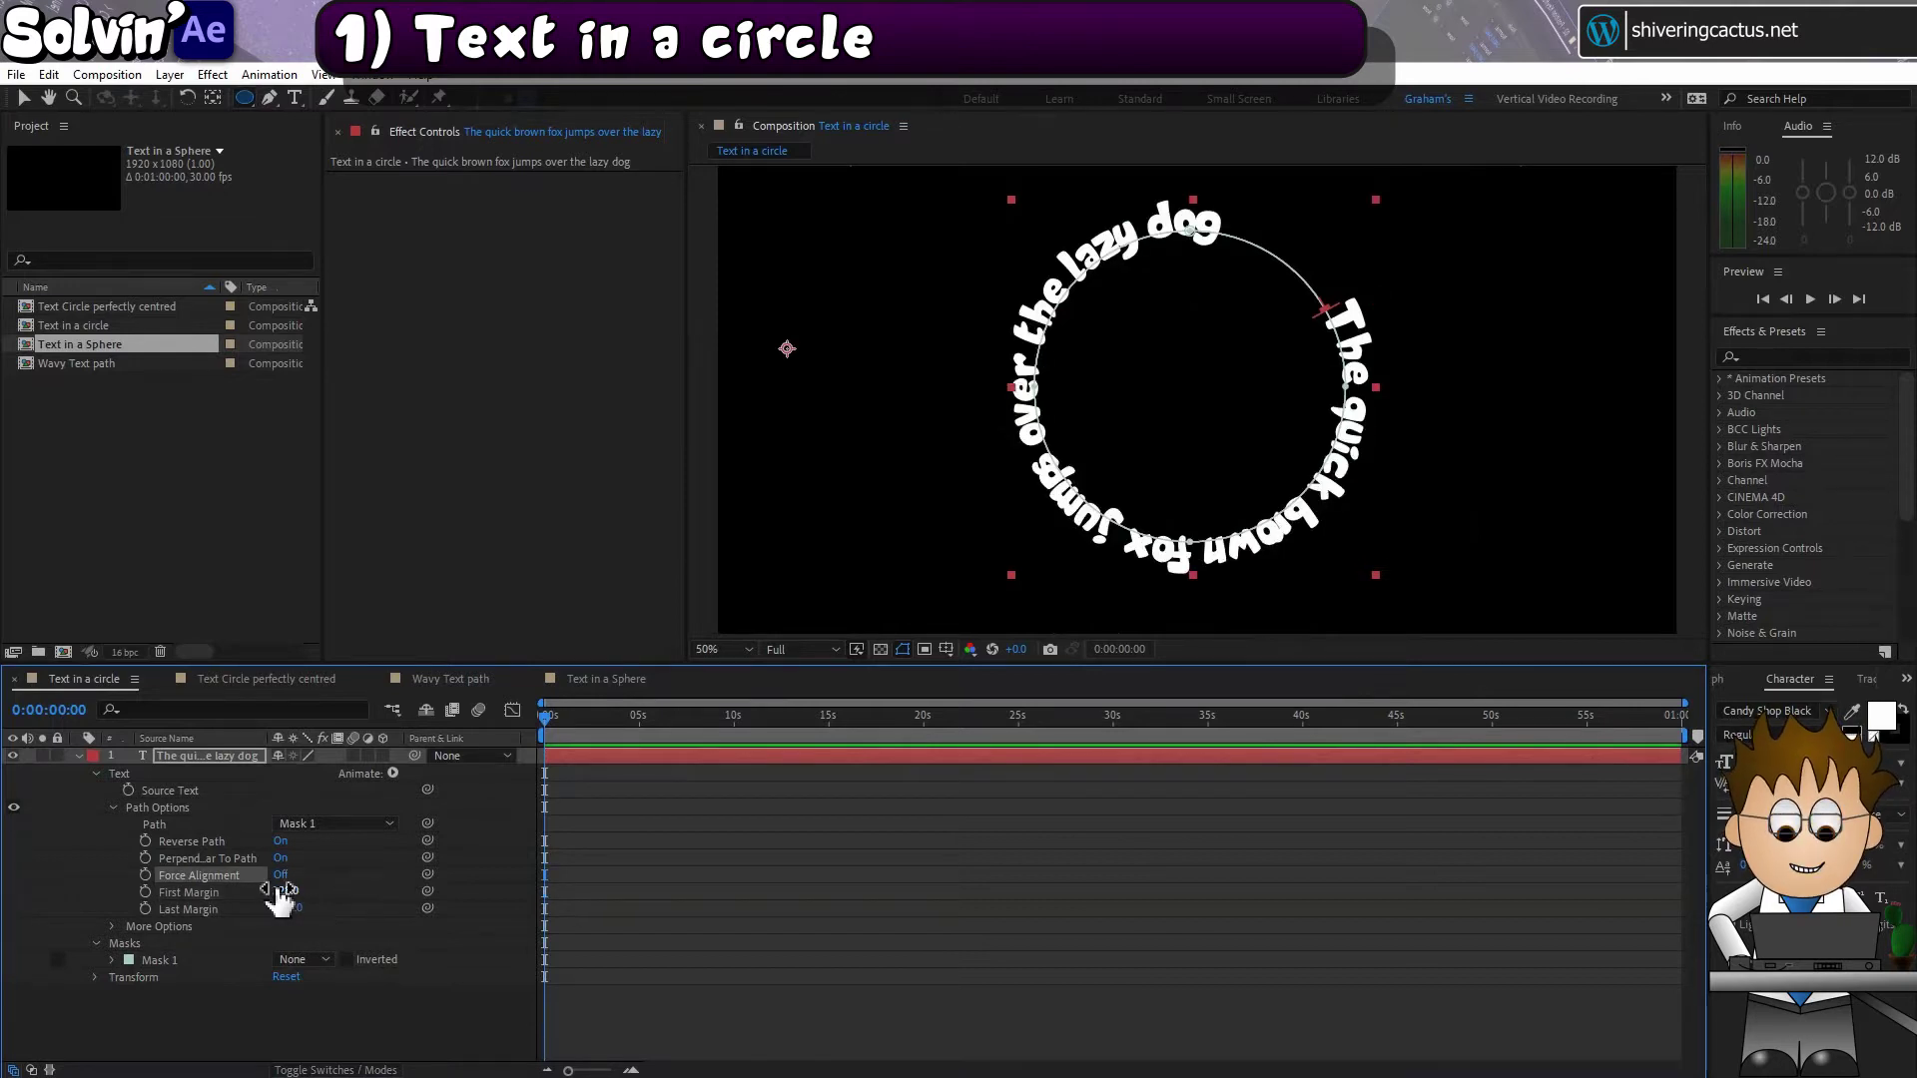
pyautogui.moveTo(285, 899); pyautogui.dragTo(5, 938)
# Step: Re-enable Force Alignment so the sentence spans the whole circle
pyautogui.click(204, 1003)
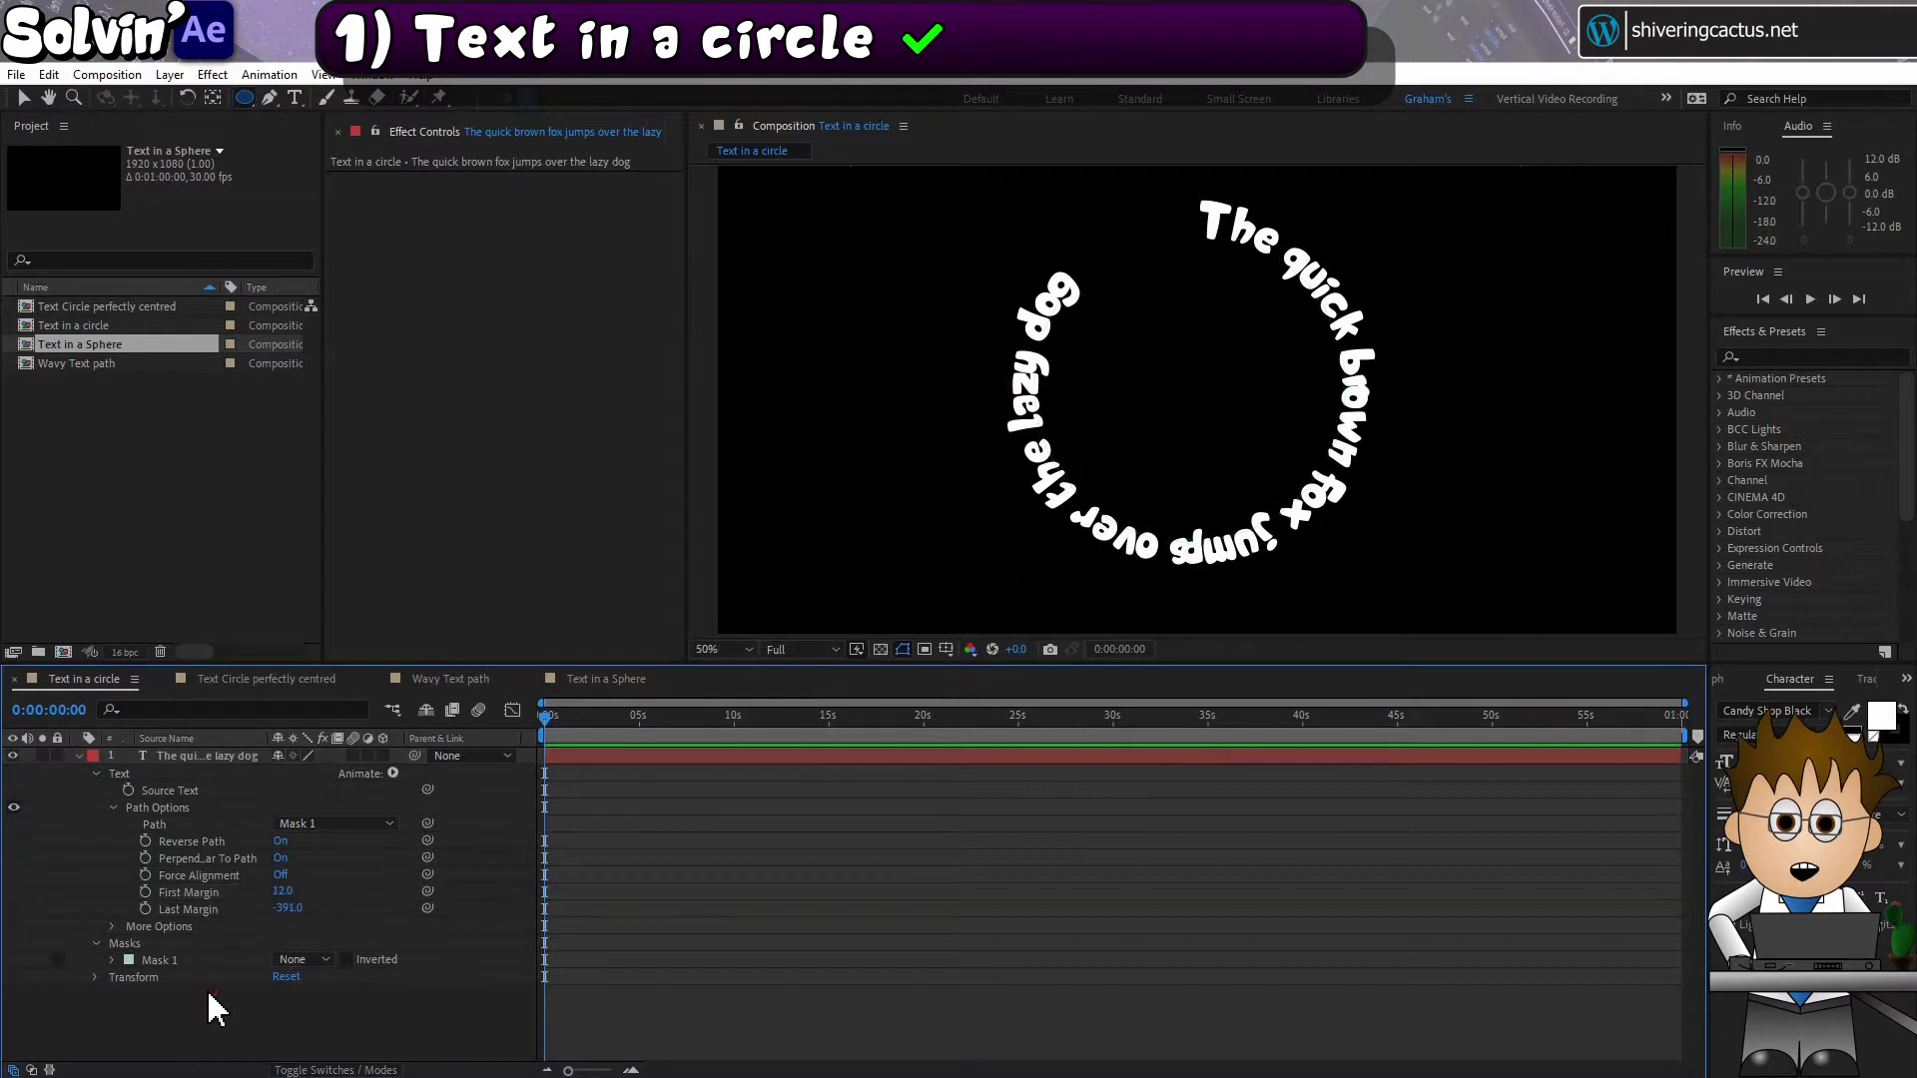
pyautogui.click(216, 763)
pyautogui.click(112, 807)
pyautogui.click(96, 841)
pyautogui.click(95, 857)
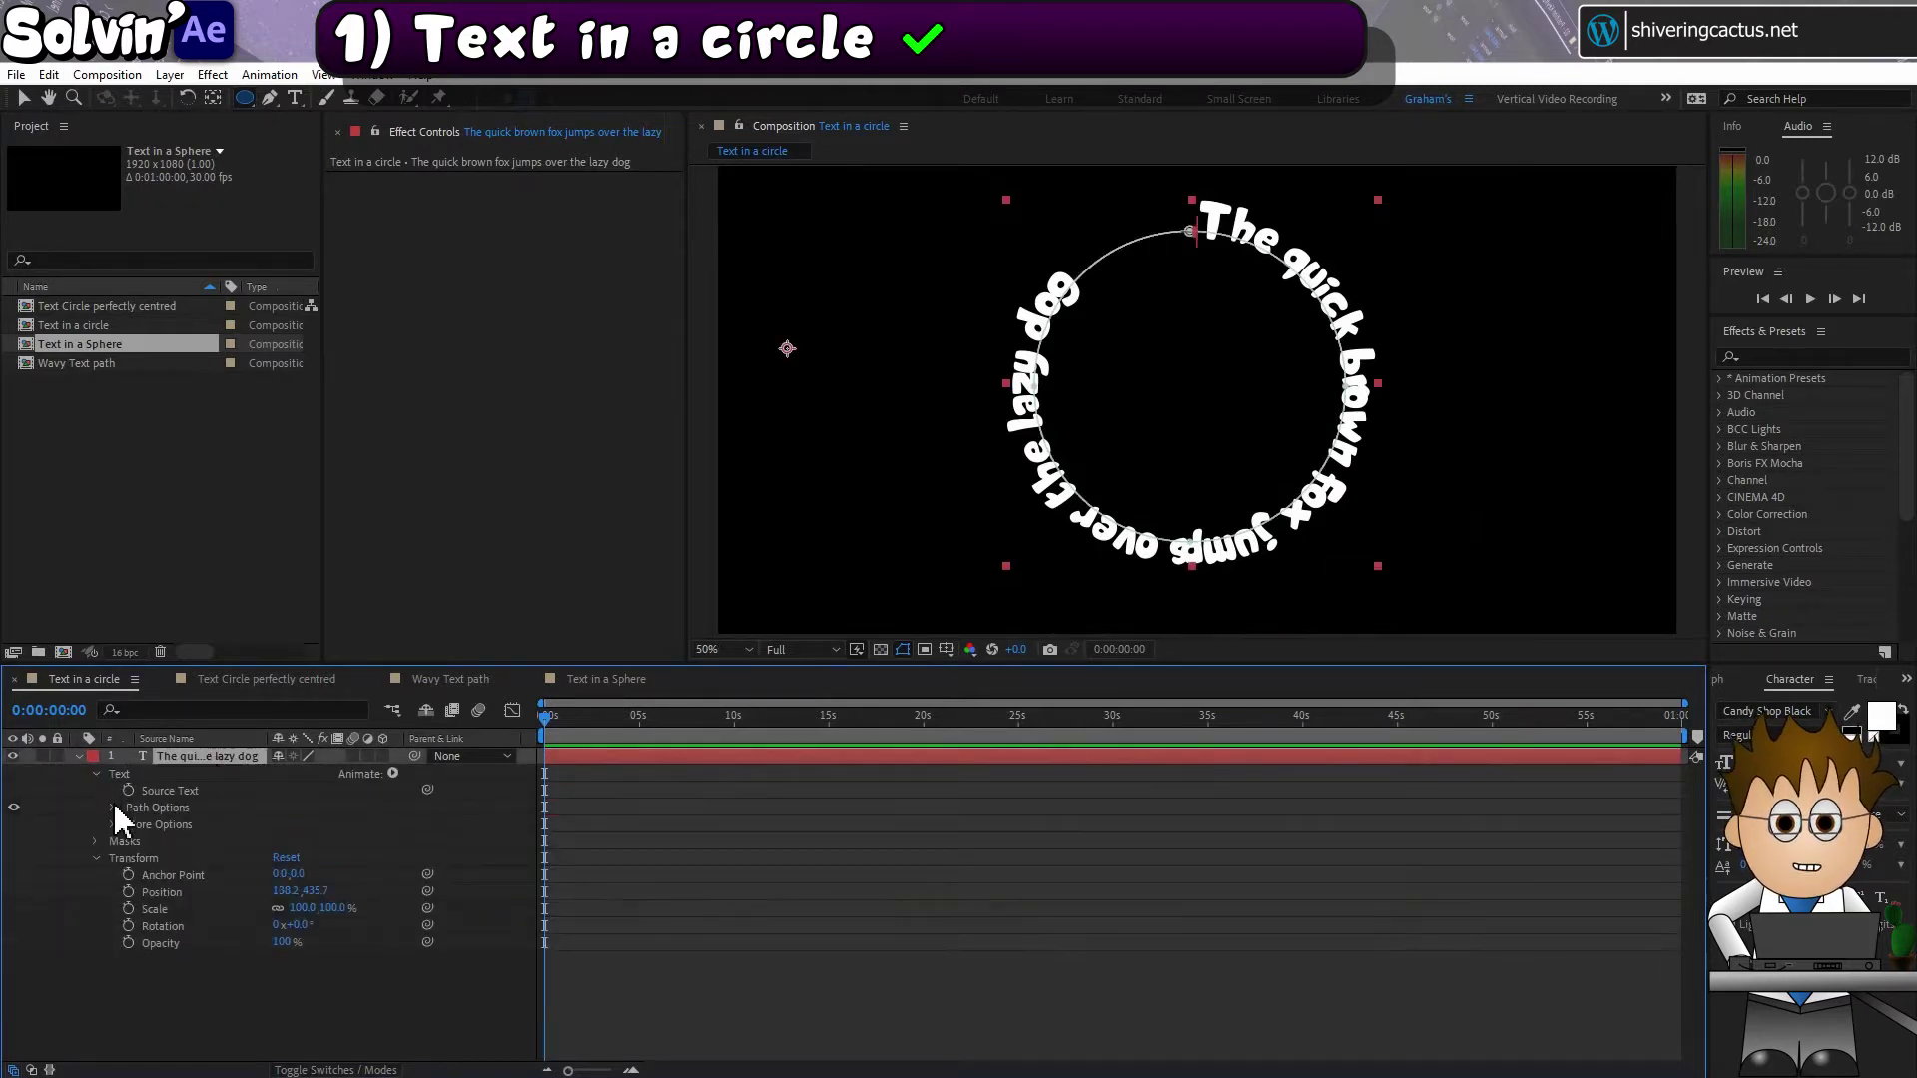
pyautogui.click(113, 807)
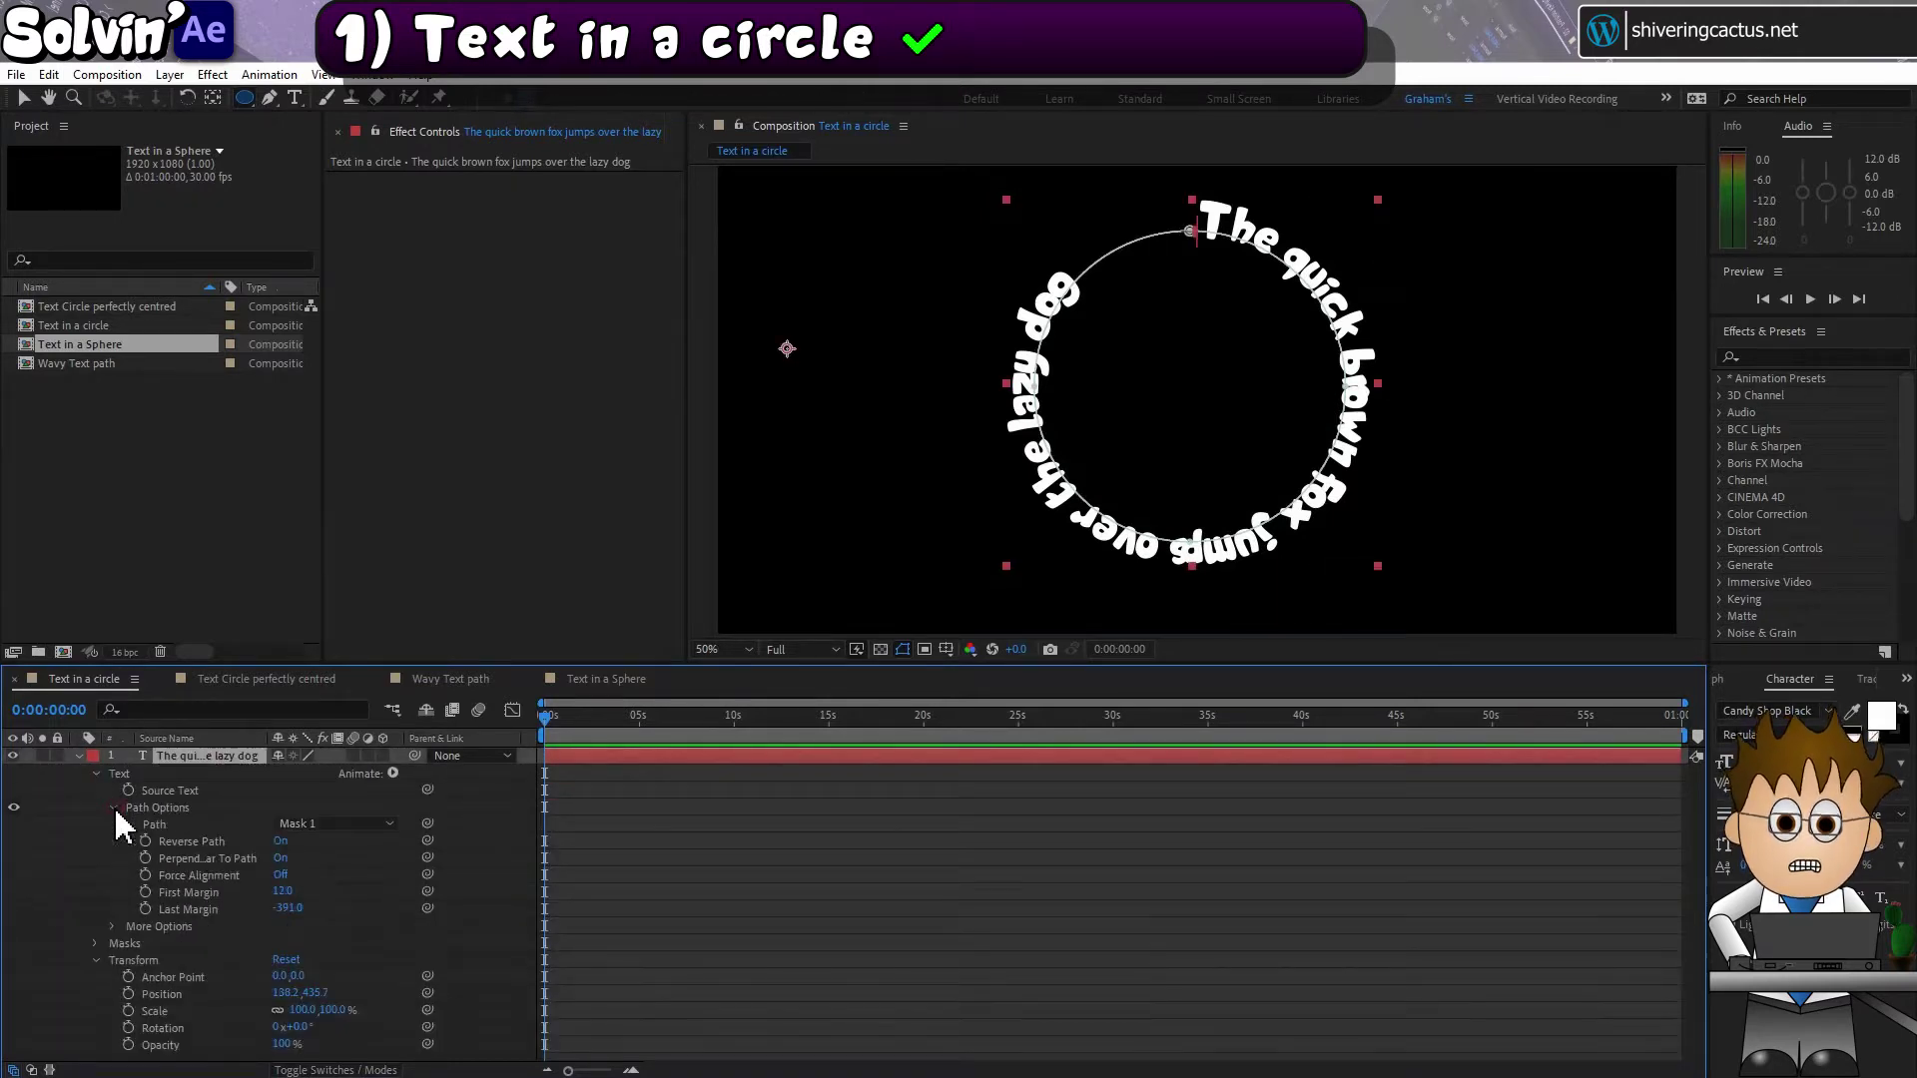
pyautogui.click(282, 876)
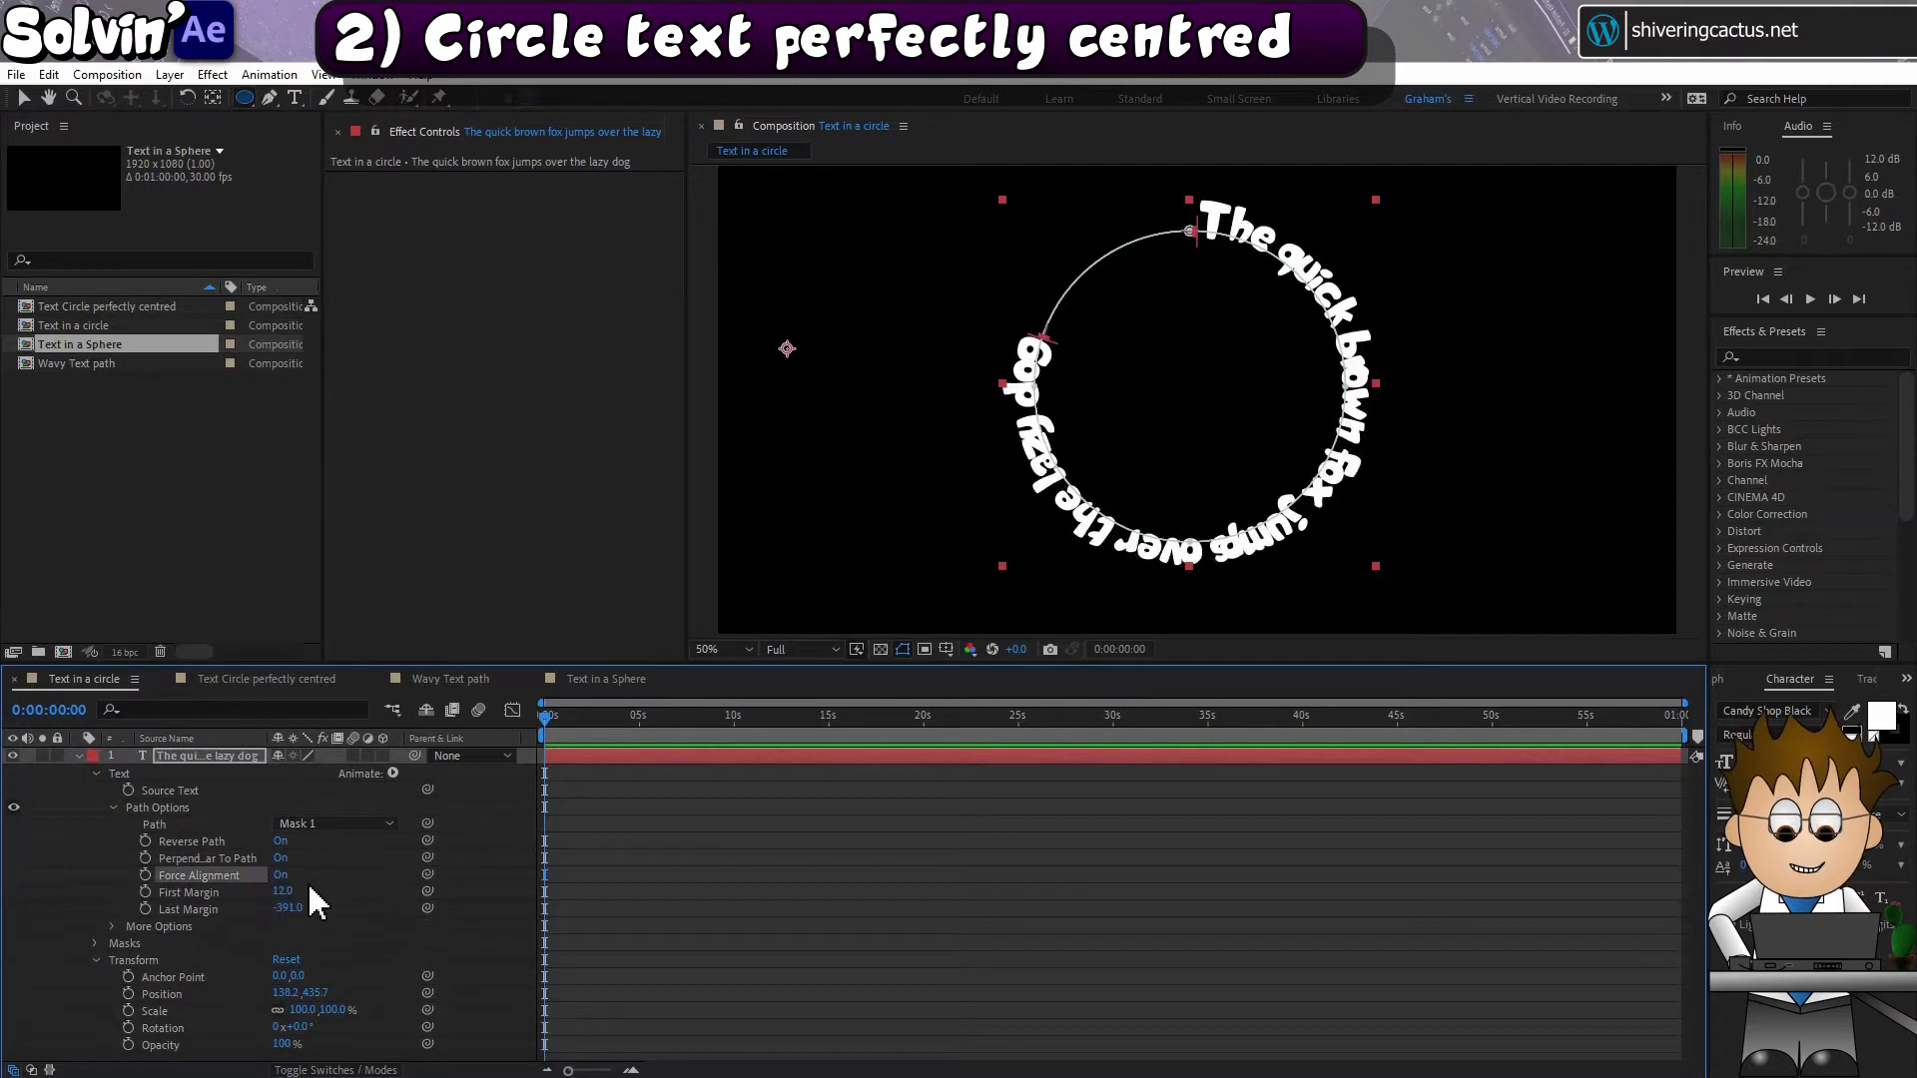
# Step: Center the text layer's anchor point in the layer content with Layer > Transform
pyautogui.click(170, 75)
pyautogui.moveTo(266, 310)
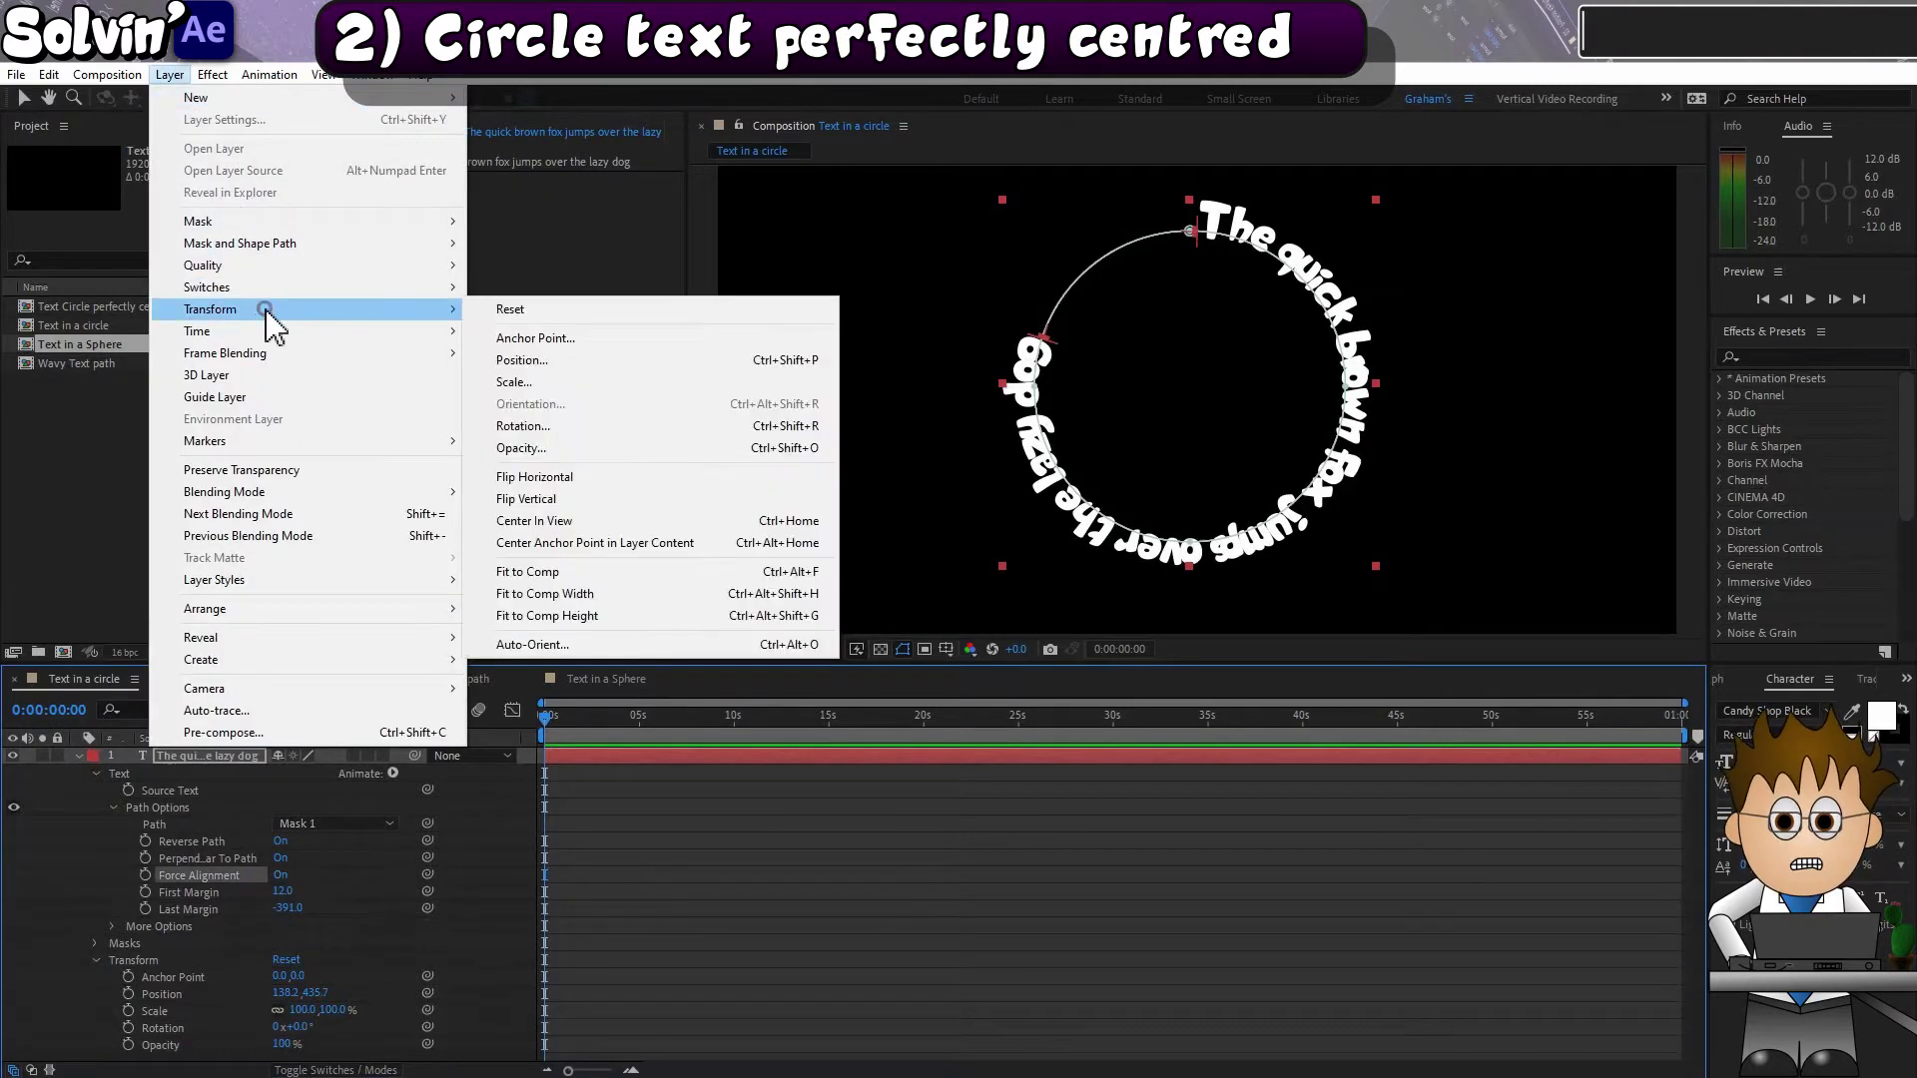
pyautogui.click(711, 545)
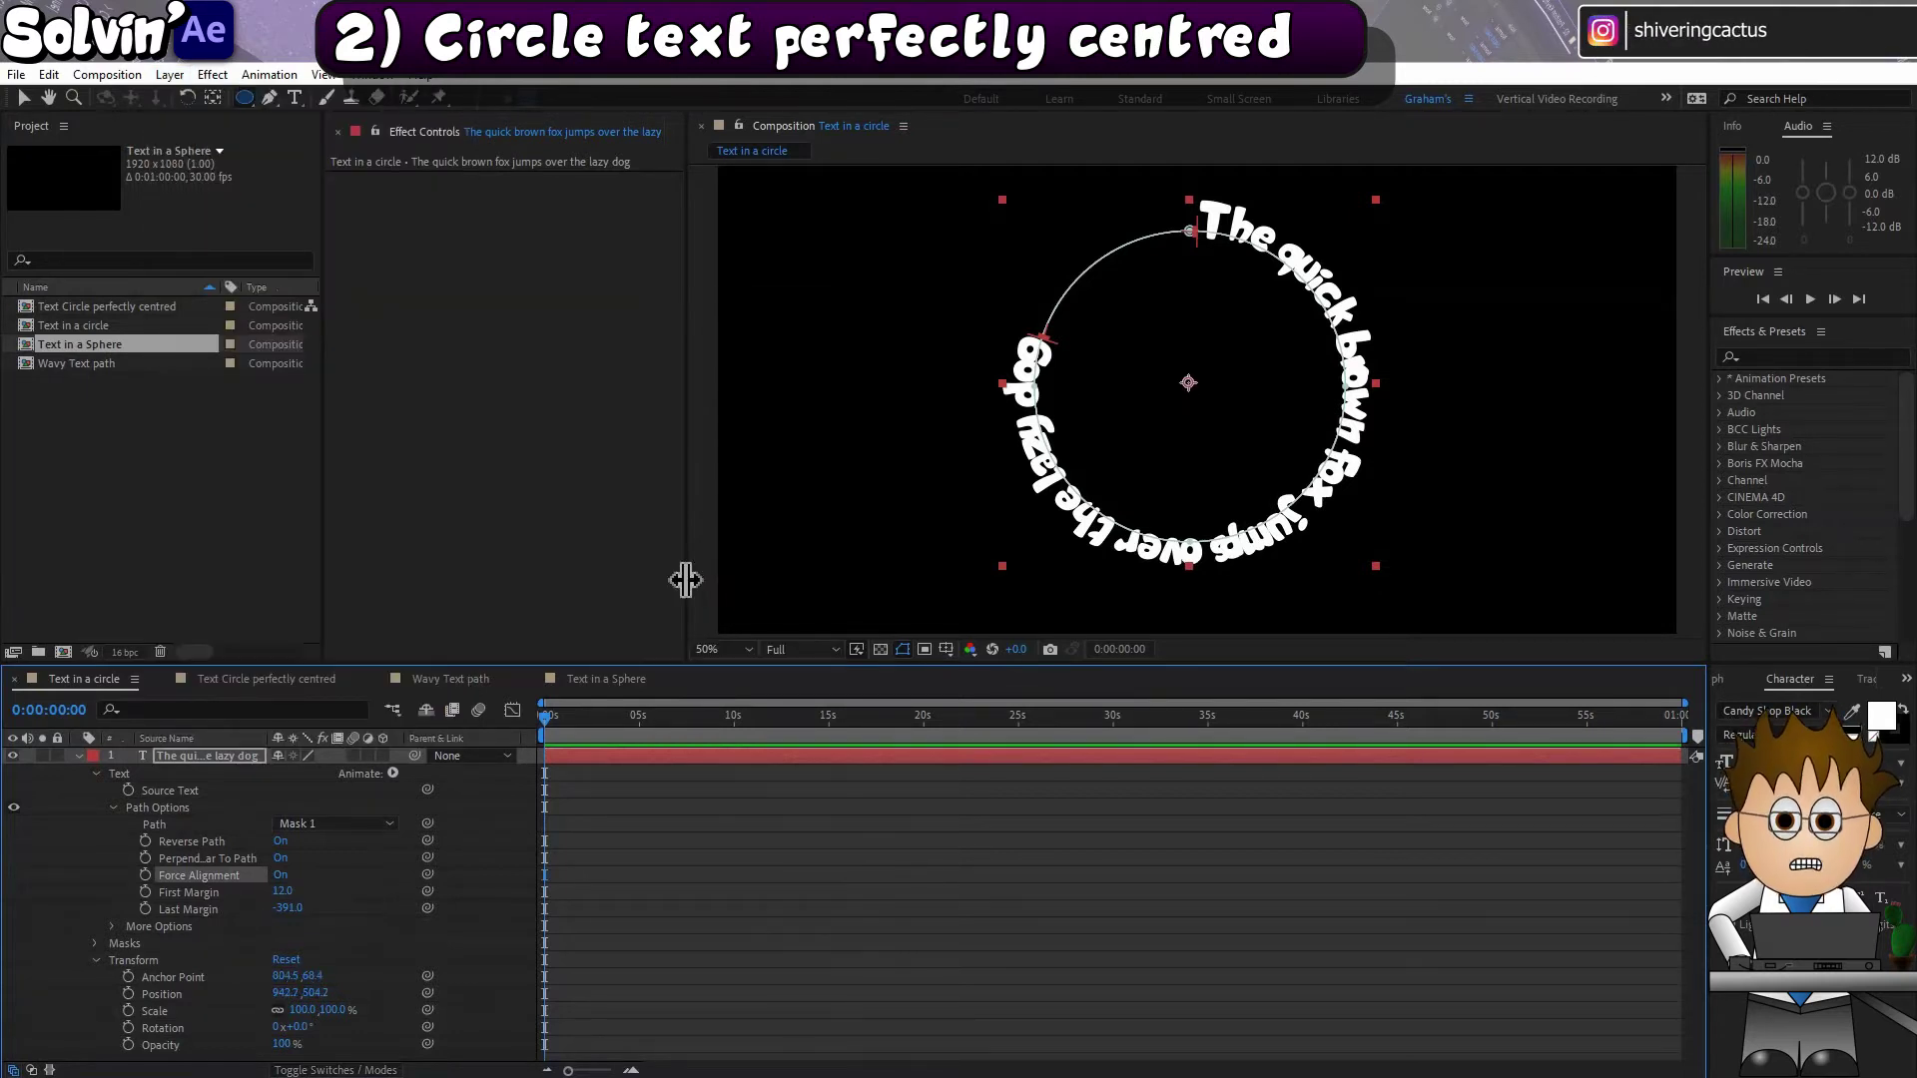
# Step: Keyframe Rotation from 0x+0.0° at 0 s to 1x+0.0° at 10 s and preview the spin
pyautogui.press('r')
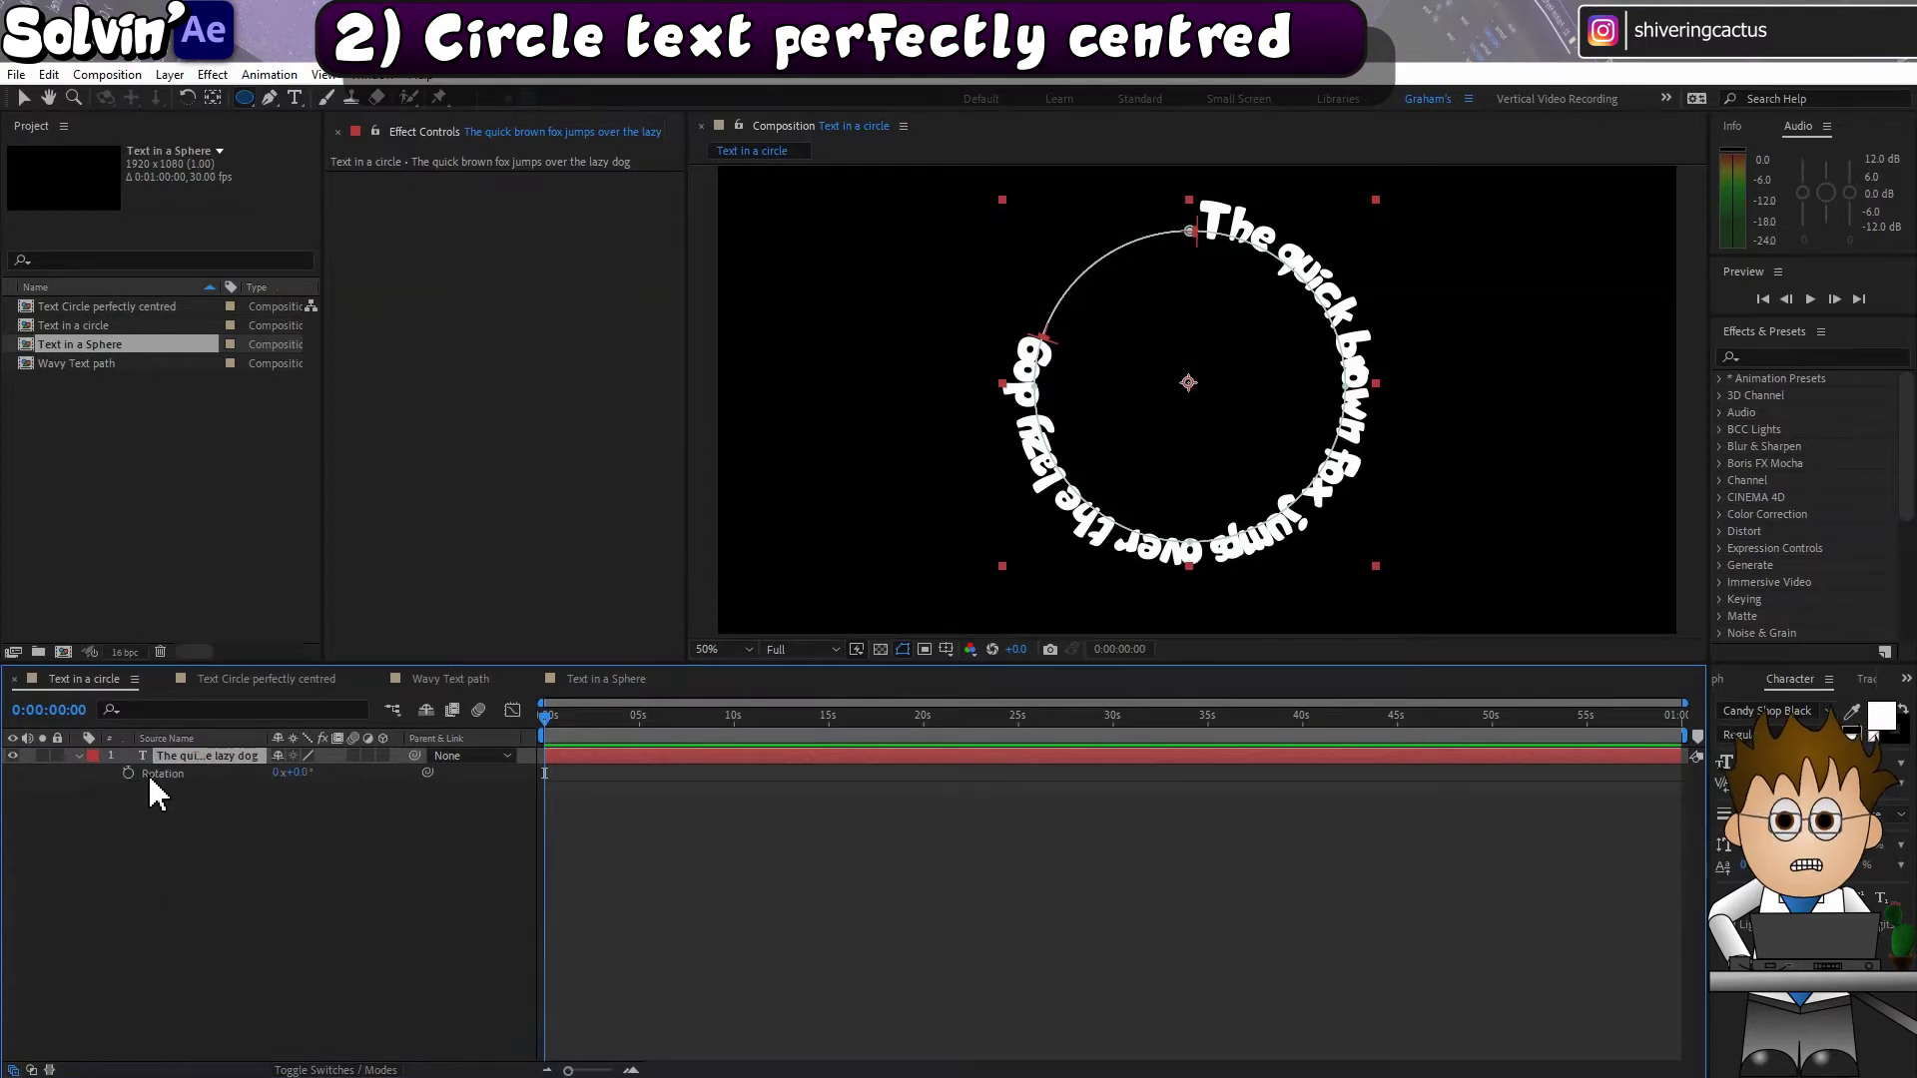
pyautogui.moveTo(704, 716); pyautogui.dragTo(734, 717)
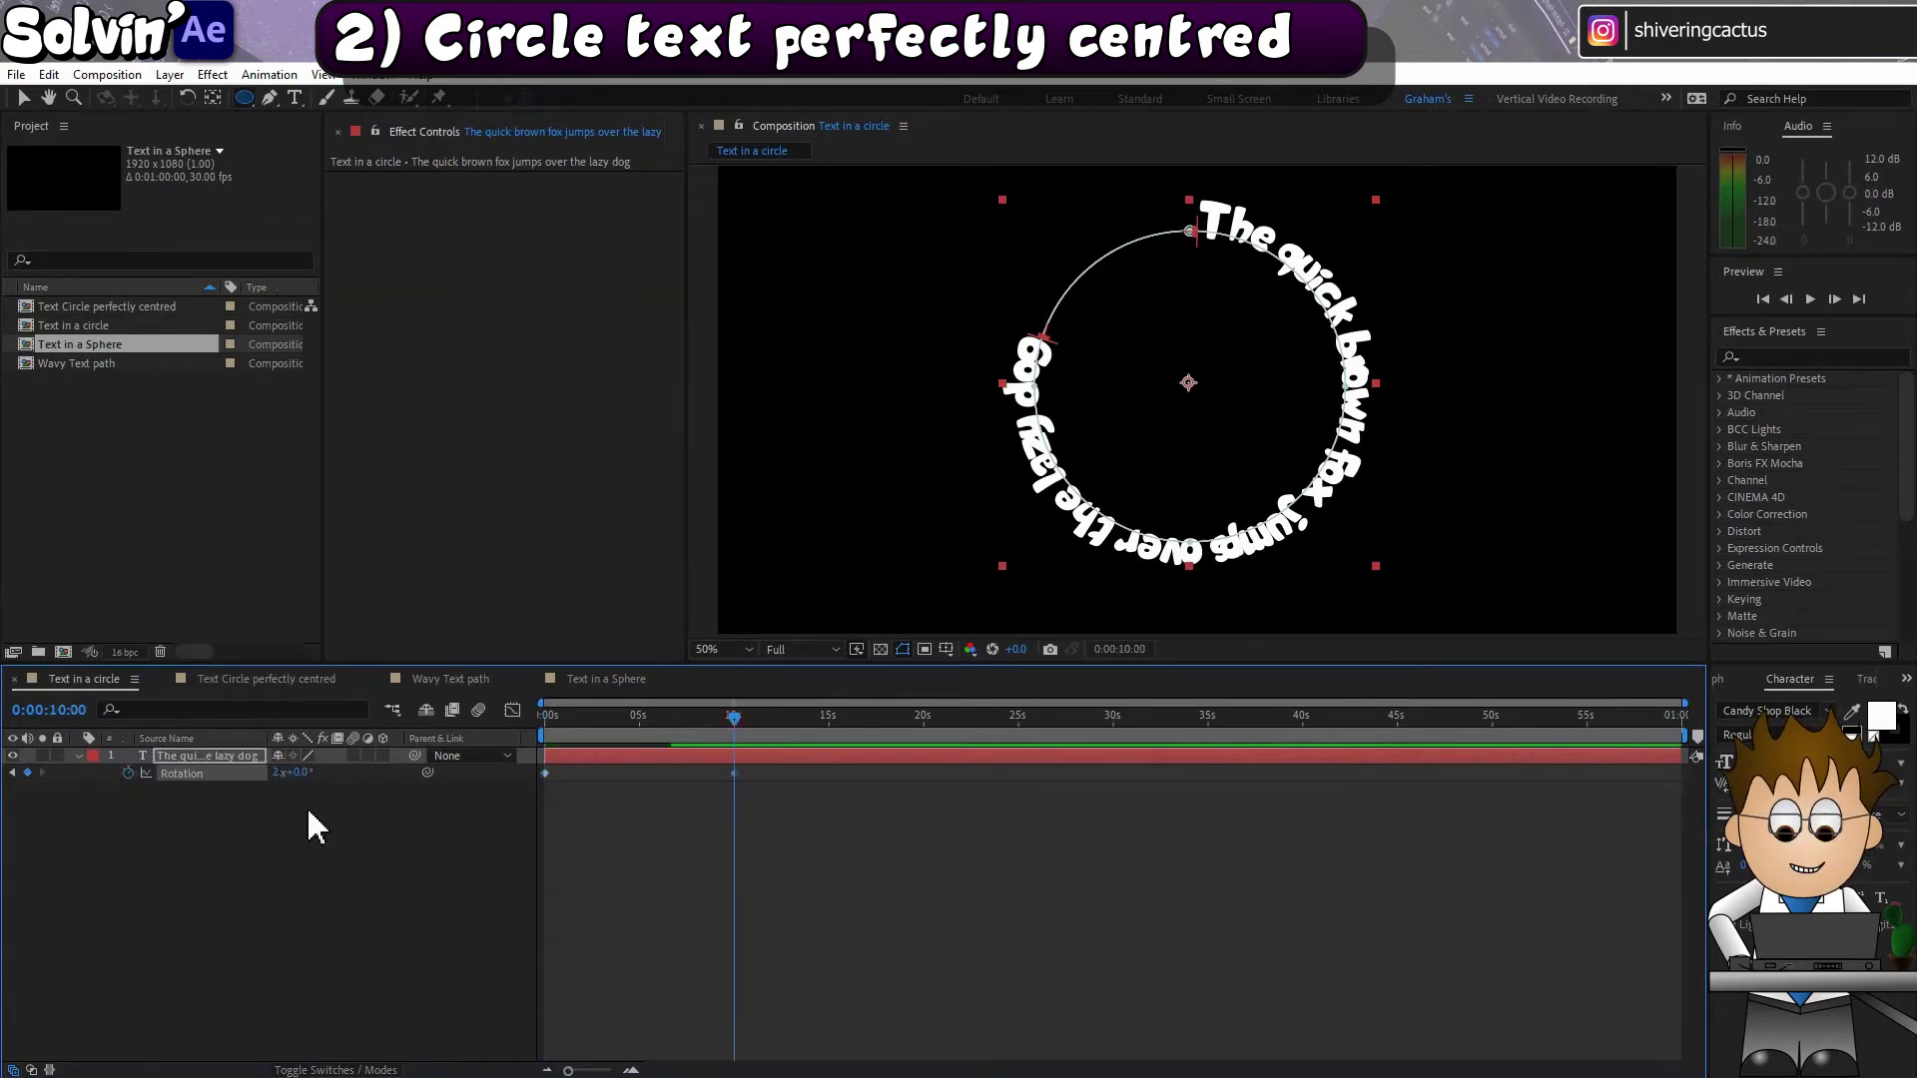
pyautogui.click(12, 773)
pyautogui.press('space')
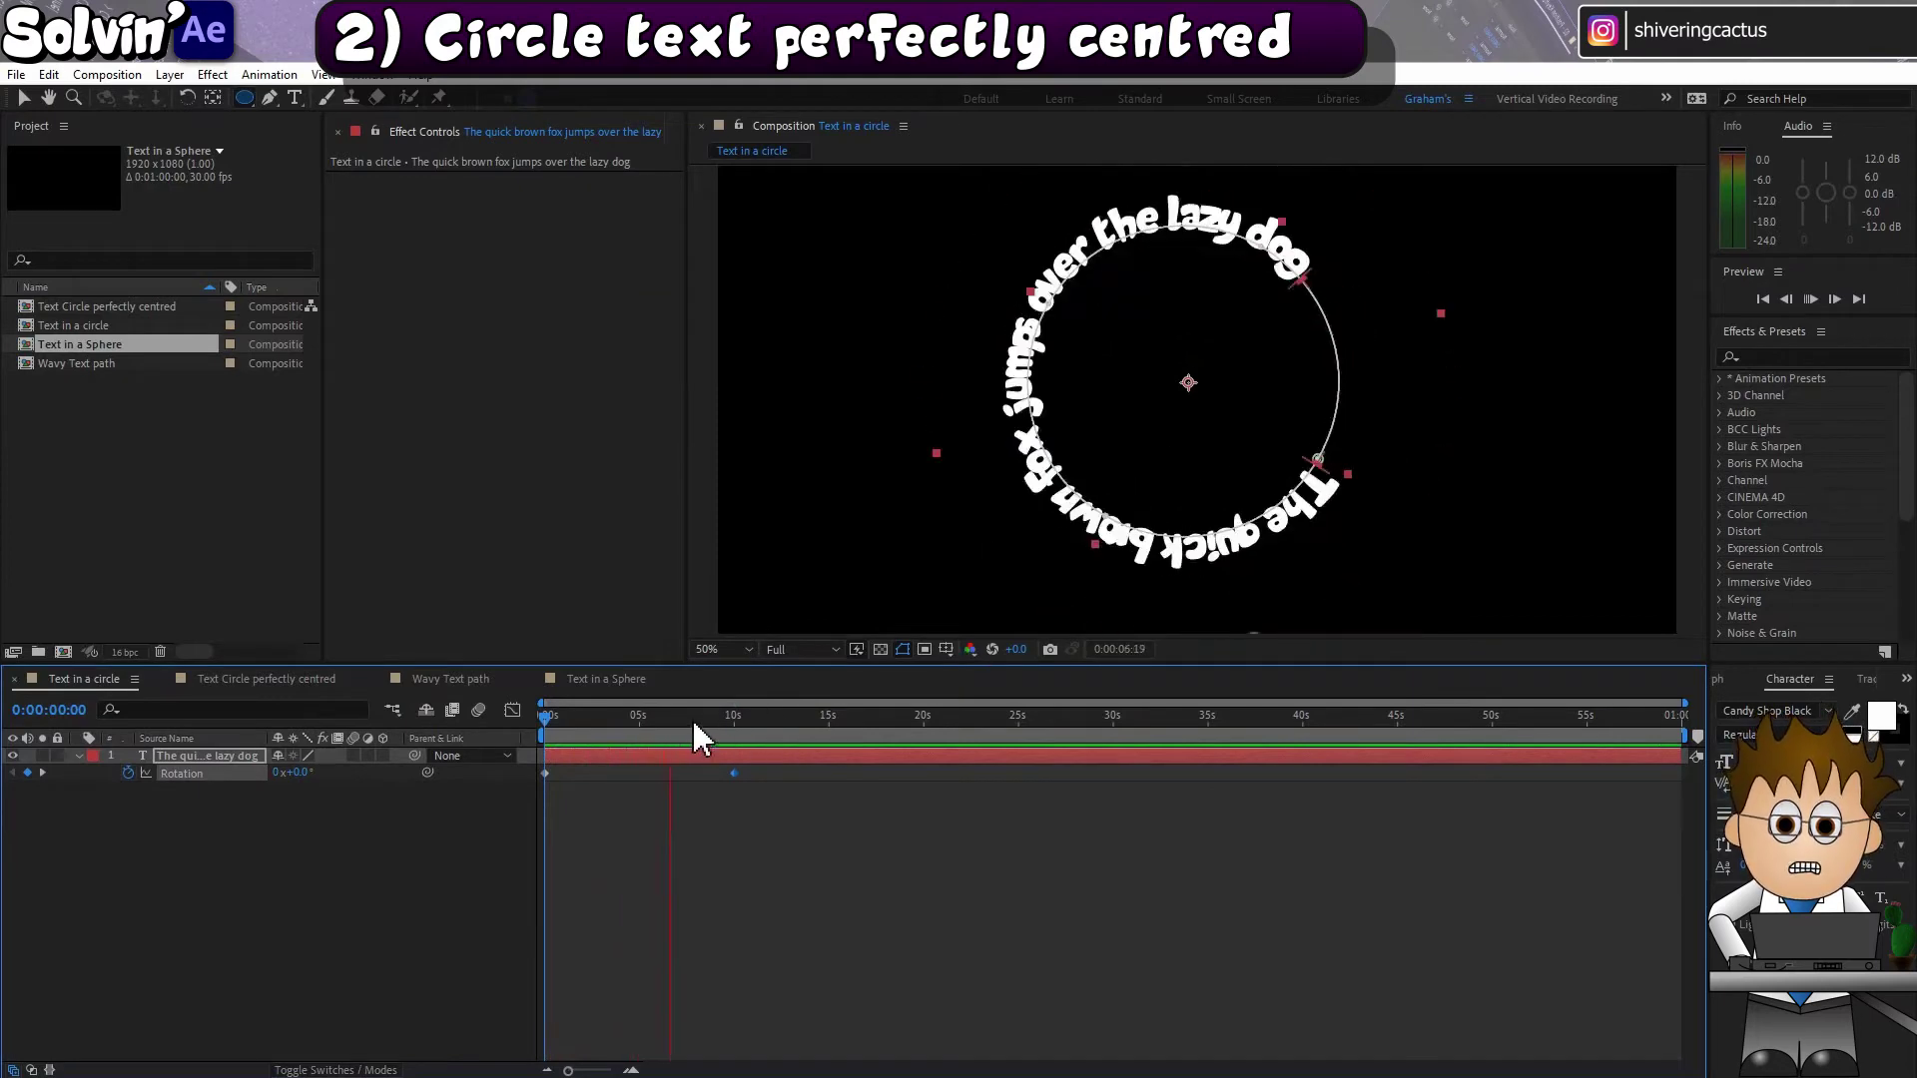
pyautogui.press('space')
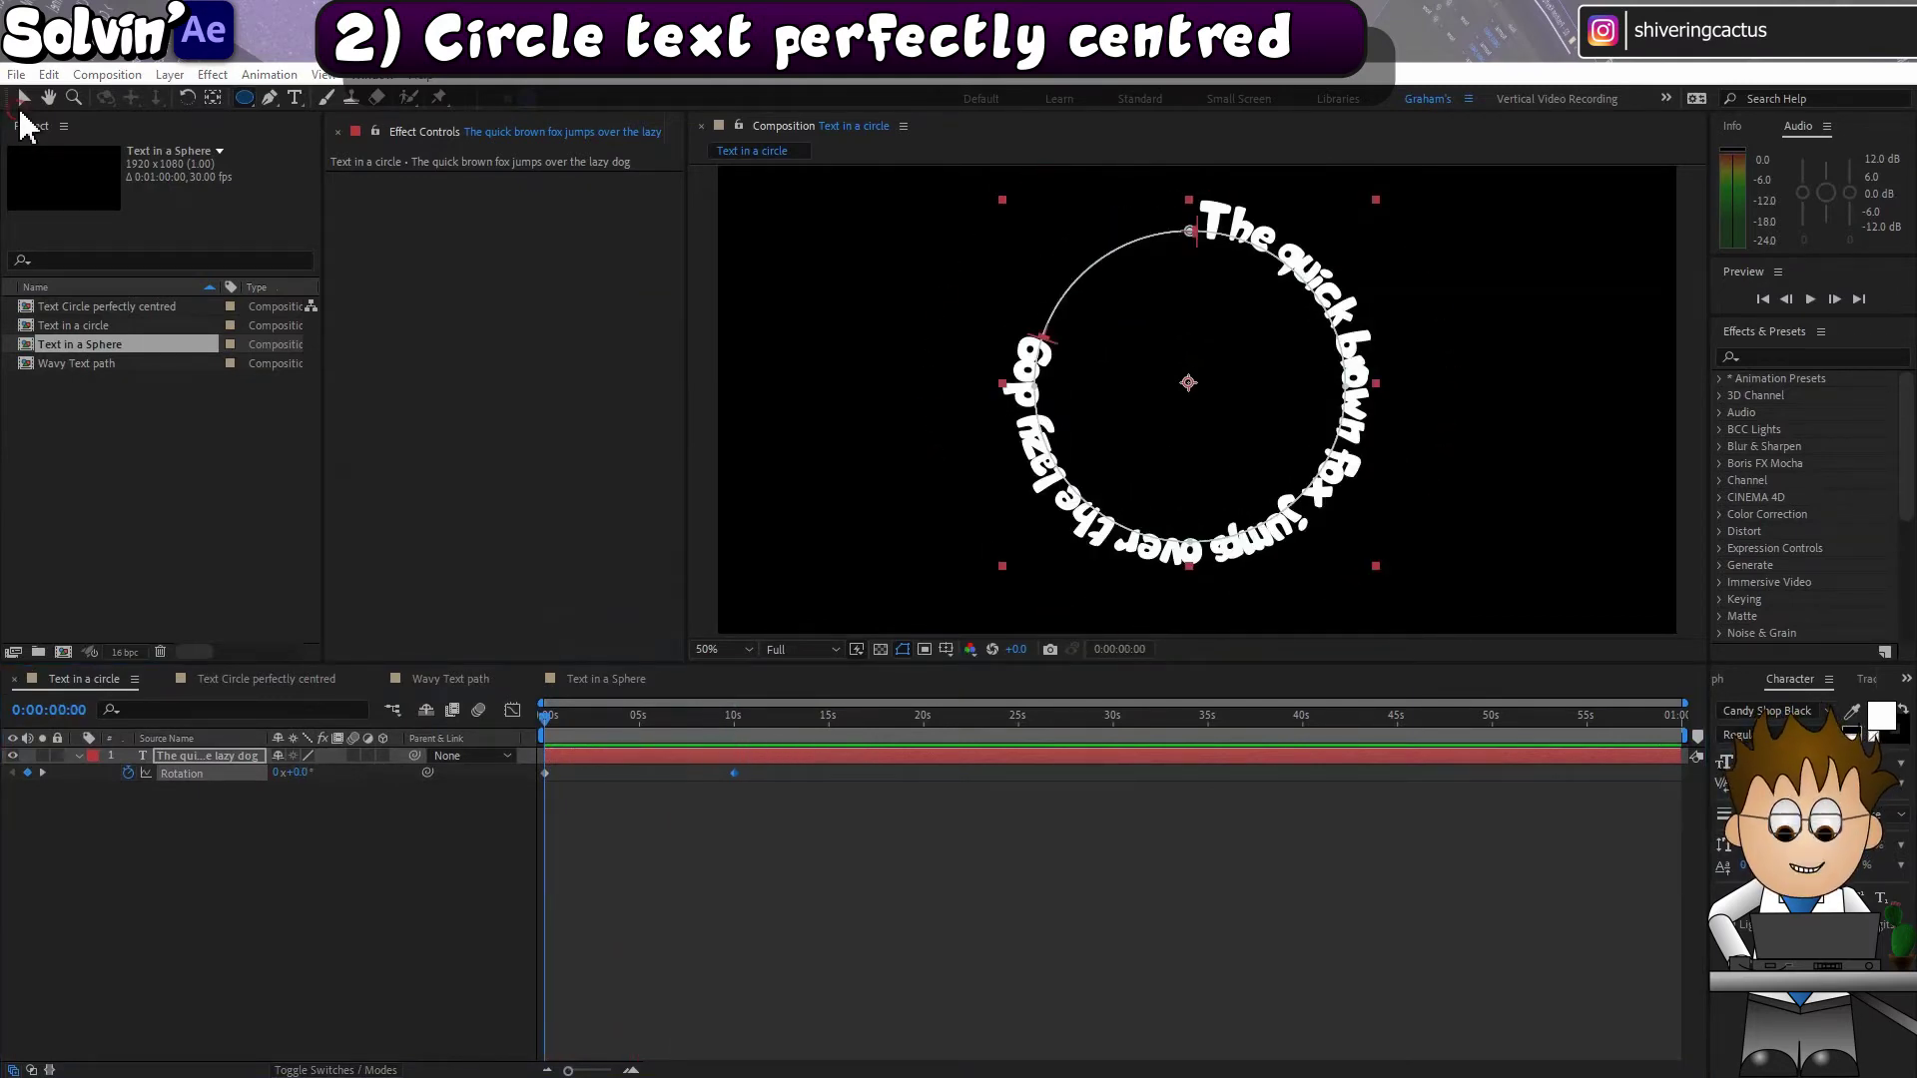
pyautogui.press('v')
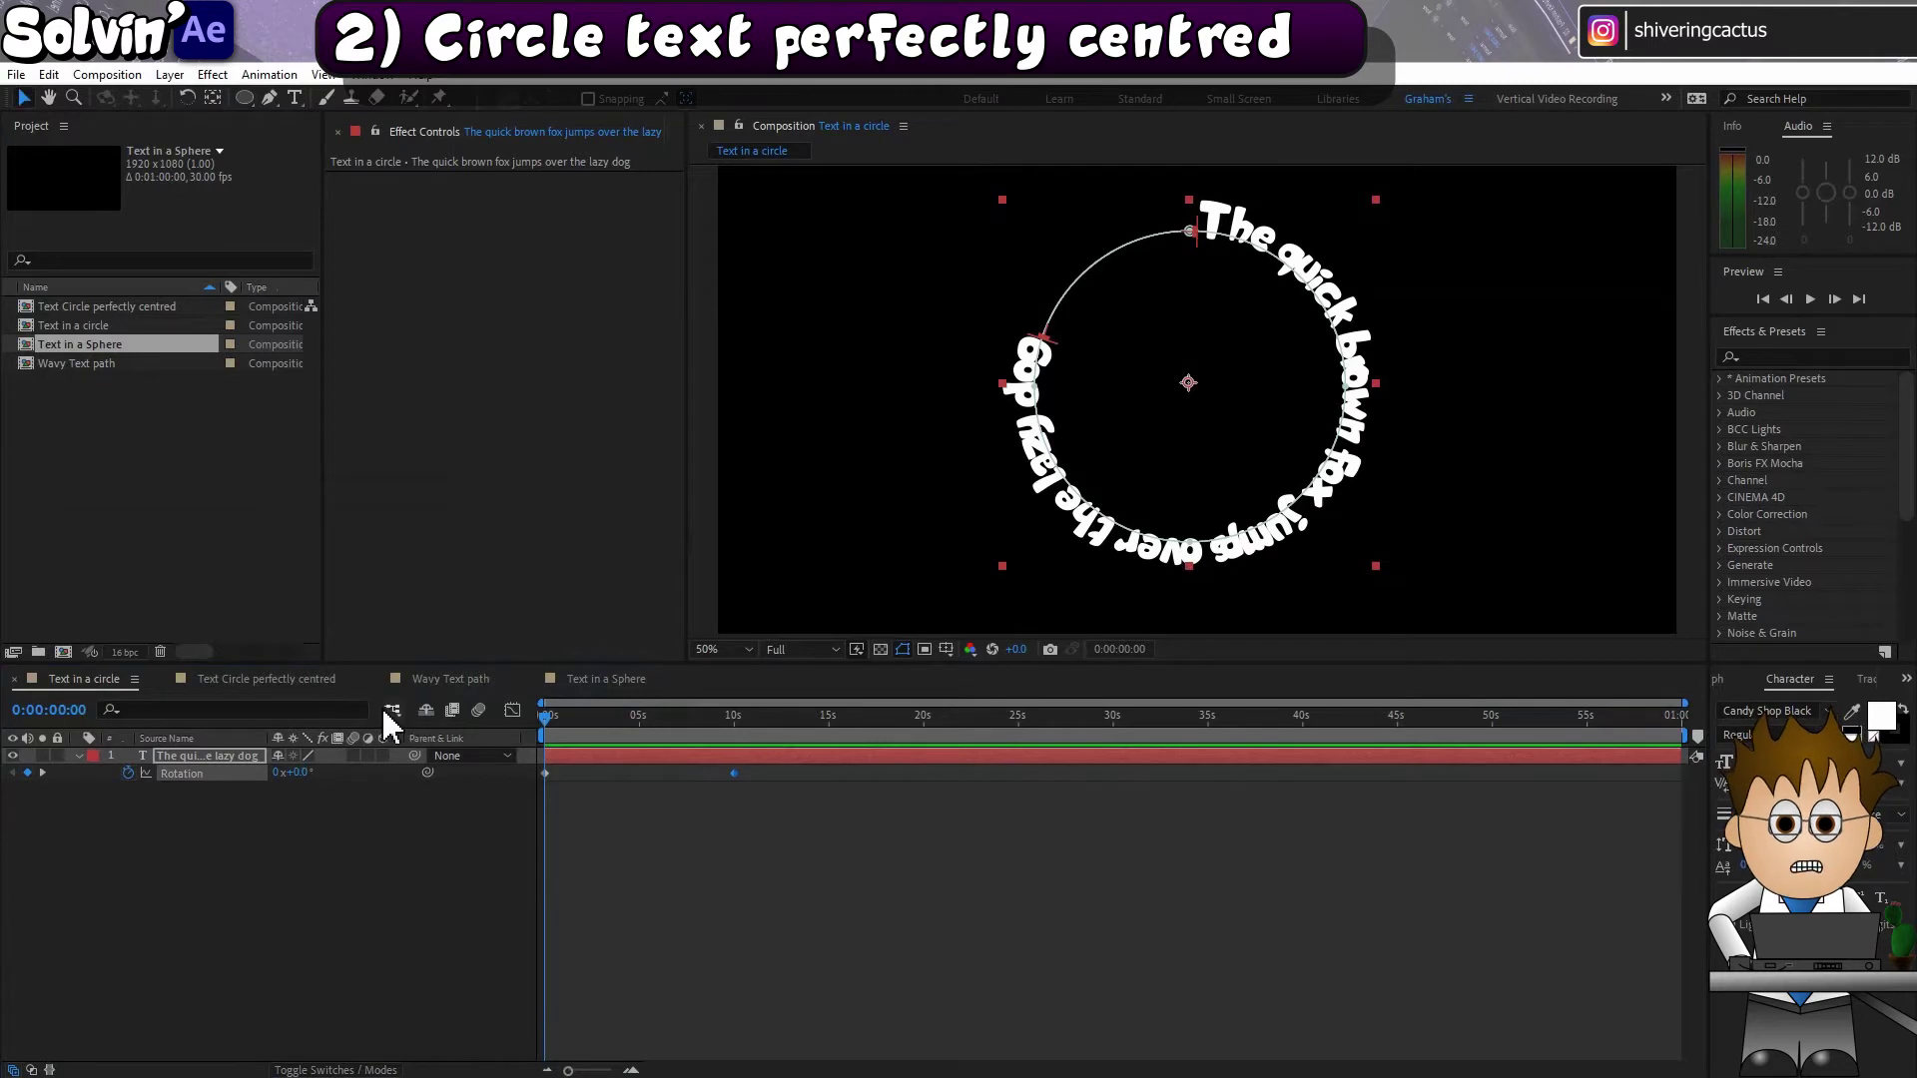
# Step: In the Text Circle perfectly centred comp, draw a red ellipse shape sized 500×500
pyautogui.click(287, 680)
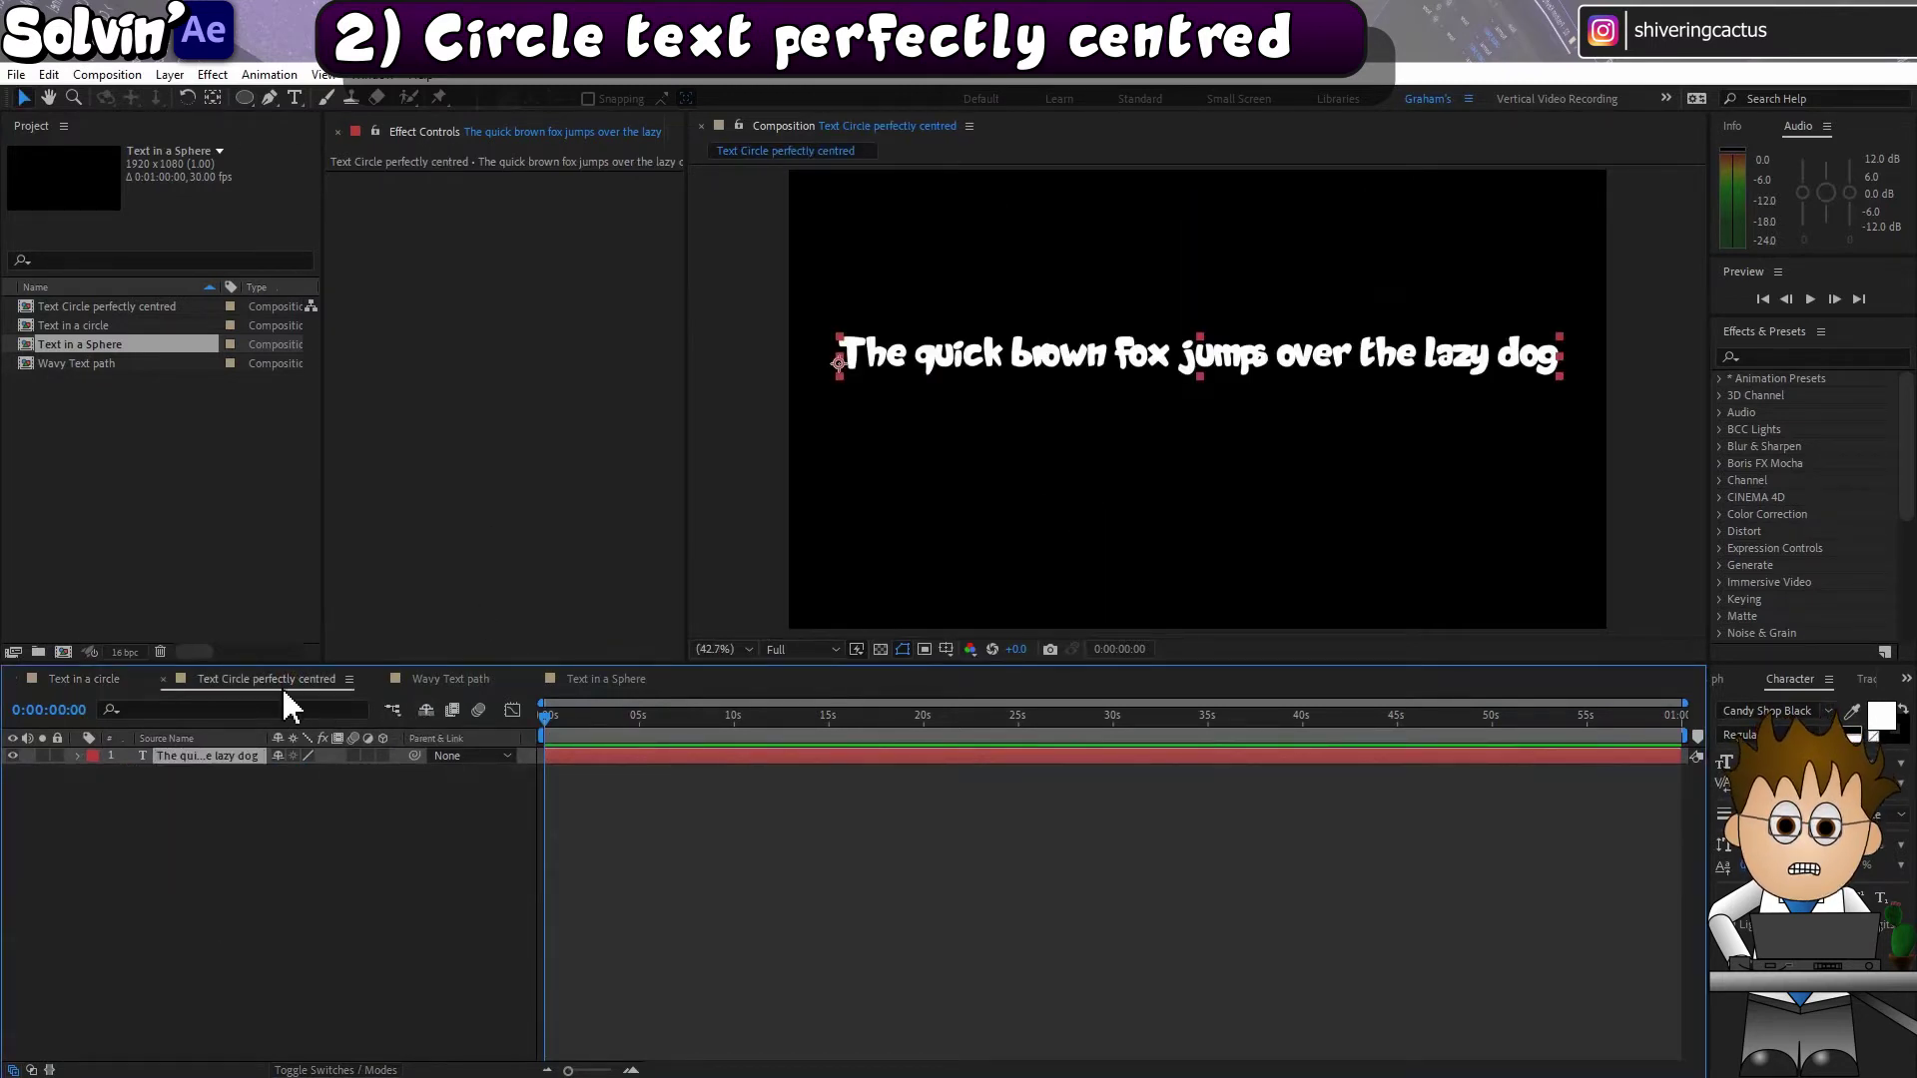
pyautogui.click(258, 821)
pyautogui.click(244, 97)
pyautogui.moveTo(1070, 386)
pyautogui.mouseDown()
pyautogui.moveTo(1211, 484)
pyautogui.moveTo(1286, 582)
pyautogui.moveTo(1266, 584)
pyautogui.mouseUp()
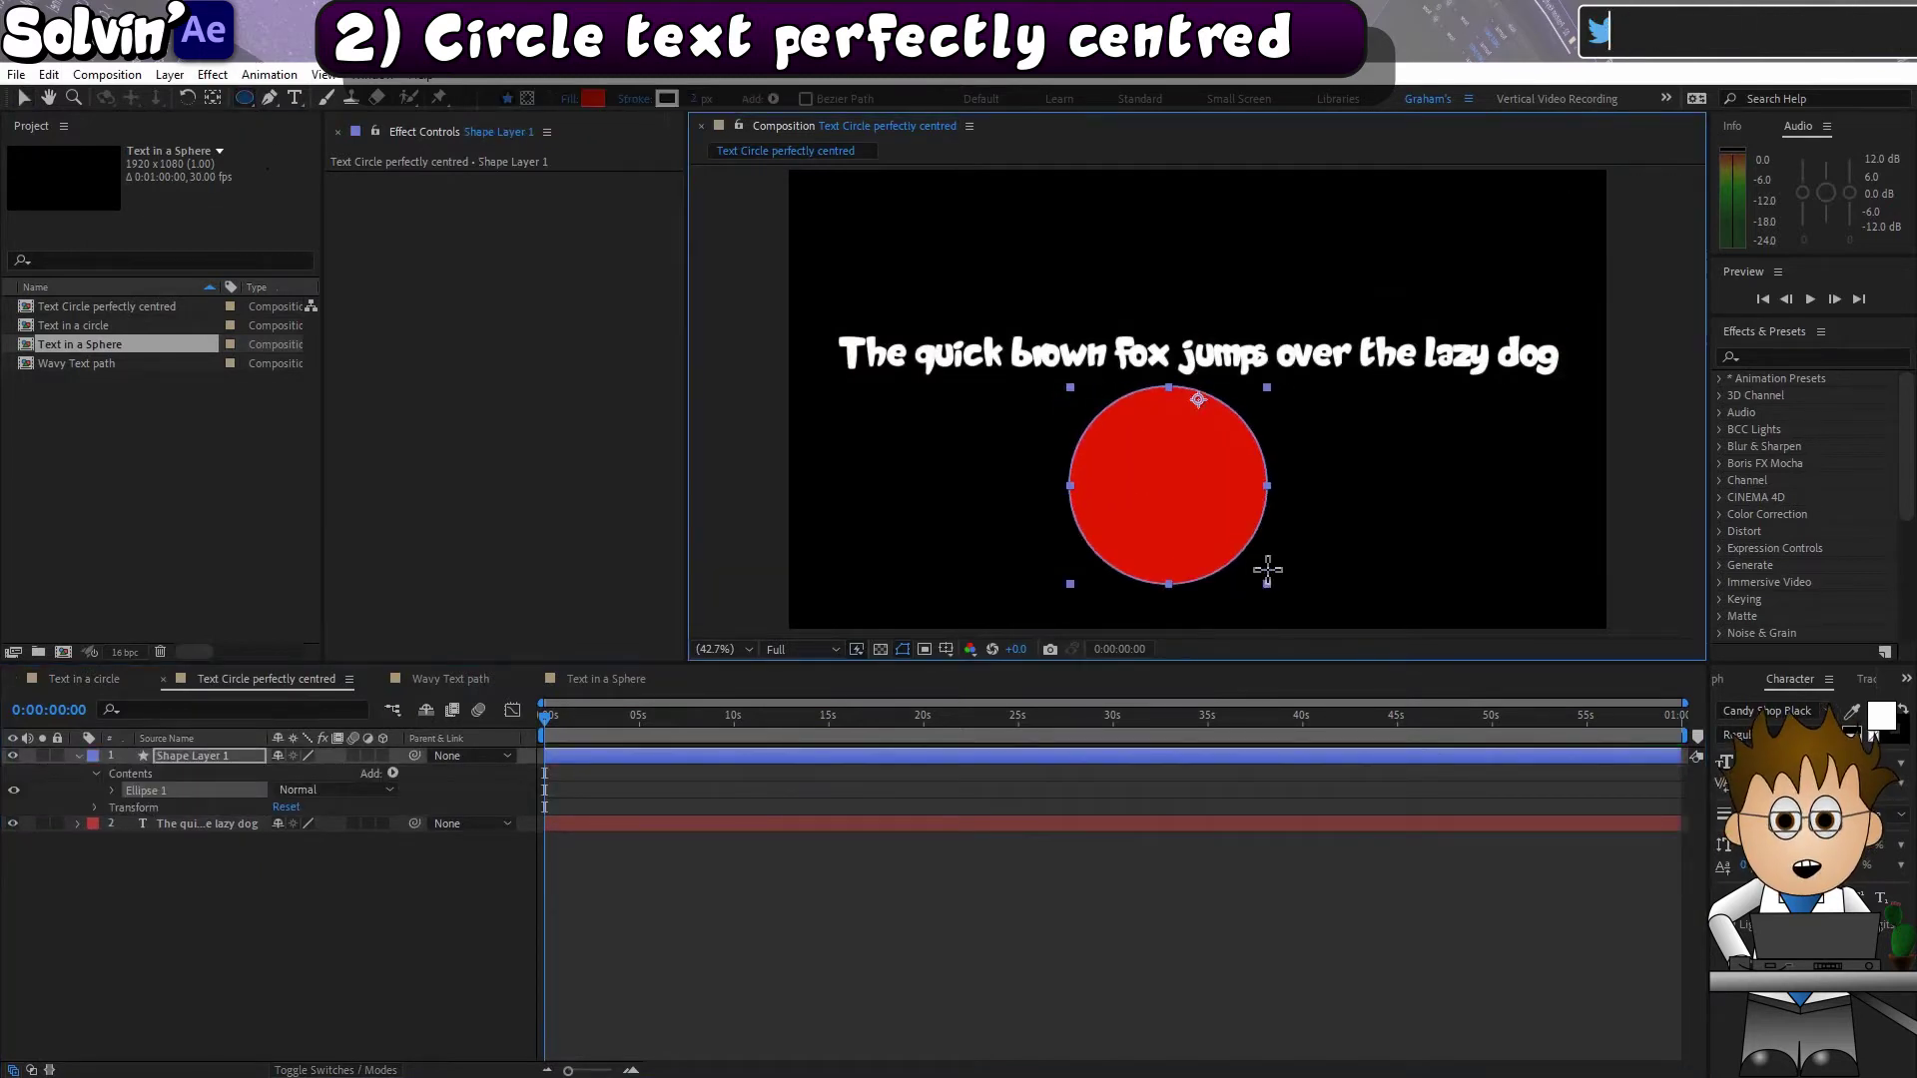
pyautogui.click(112, 790)
pyautogui.click(129, 808)
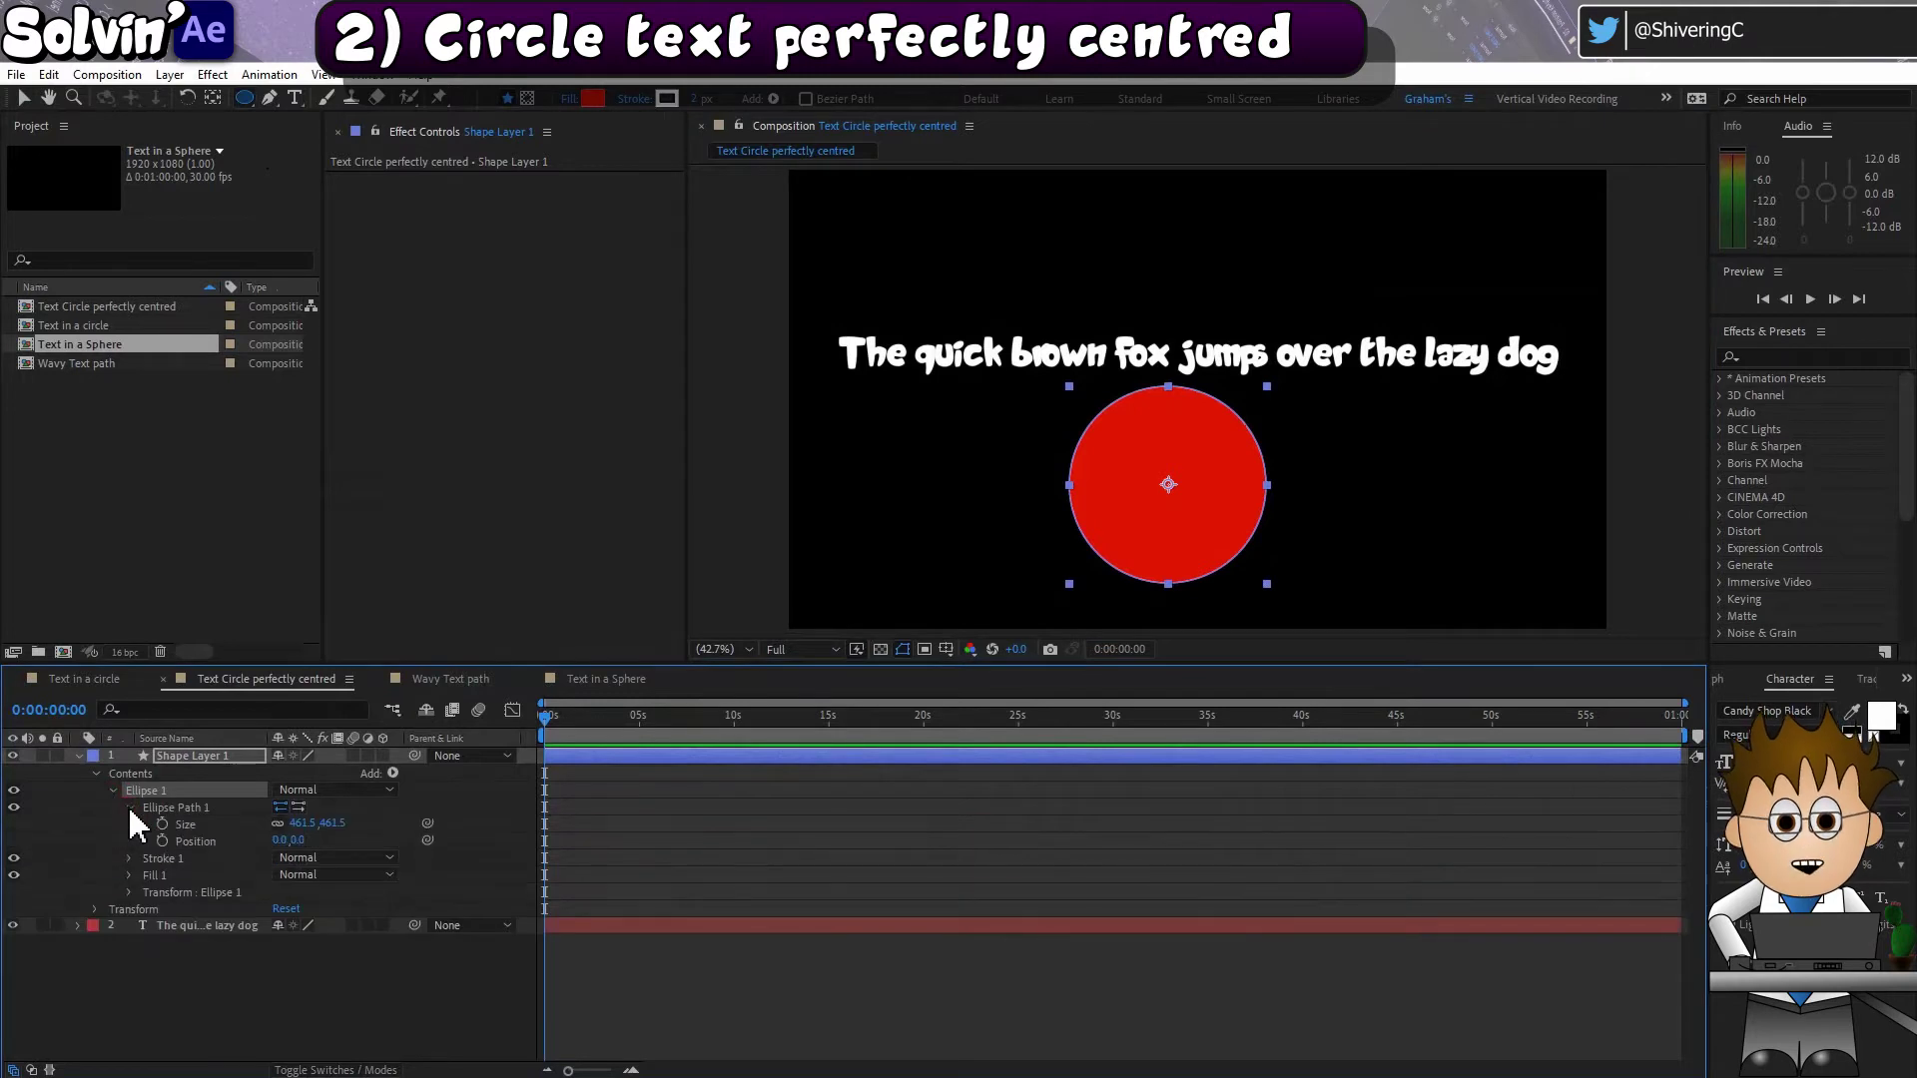
pyautogui.click(299, 823)
pyautogui.write('500')
pyautogui.press('Return')
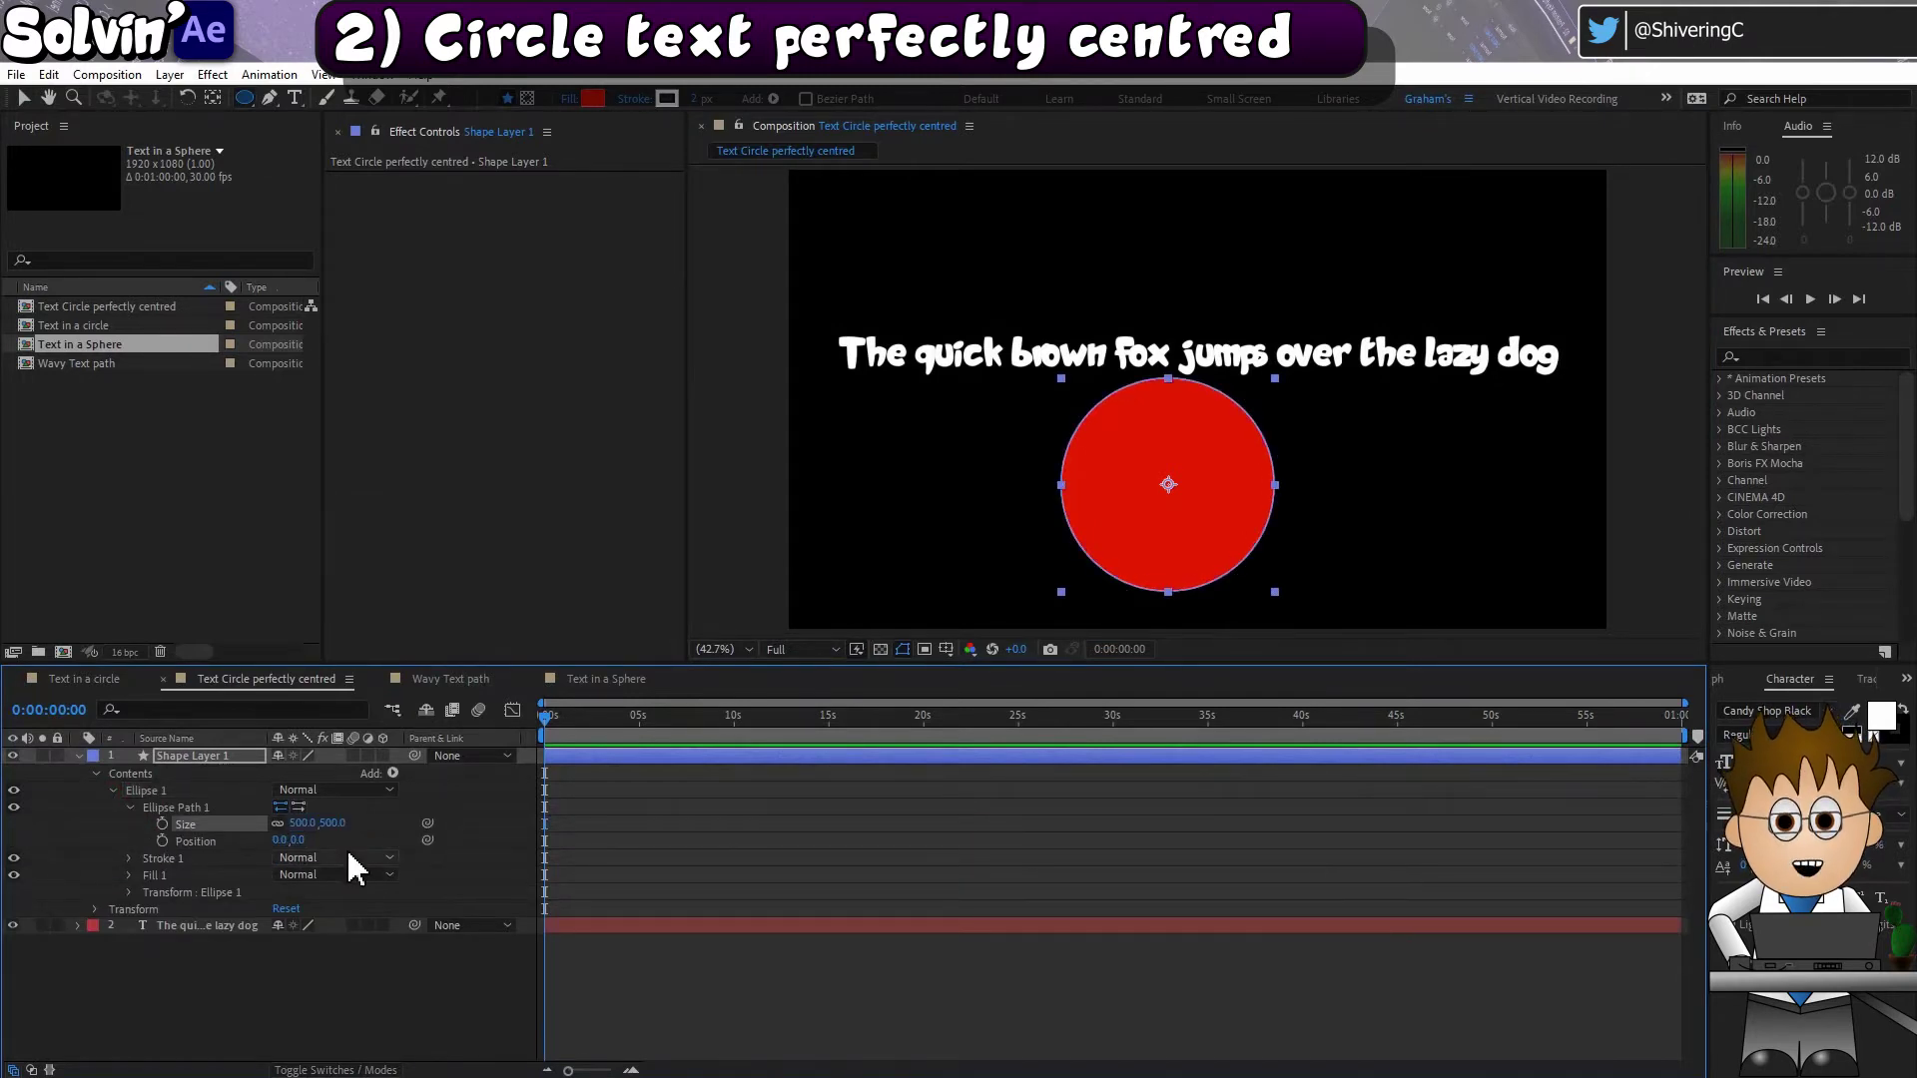
# Step: Set the Ellipse 1 transform Position to 0,0 to center the circle
pyautogui.click(129, 891)
pyautogui.click(291, 925)
pyautogui.write('0')
pyautogui.press('Tab')
pyautogui.write('0')
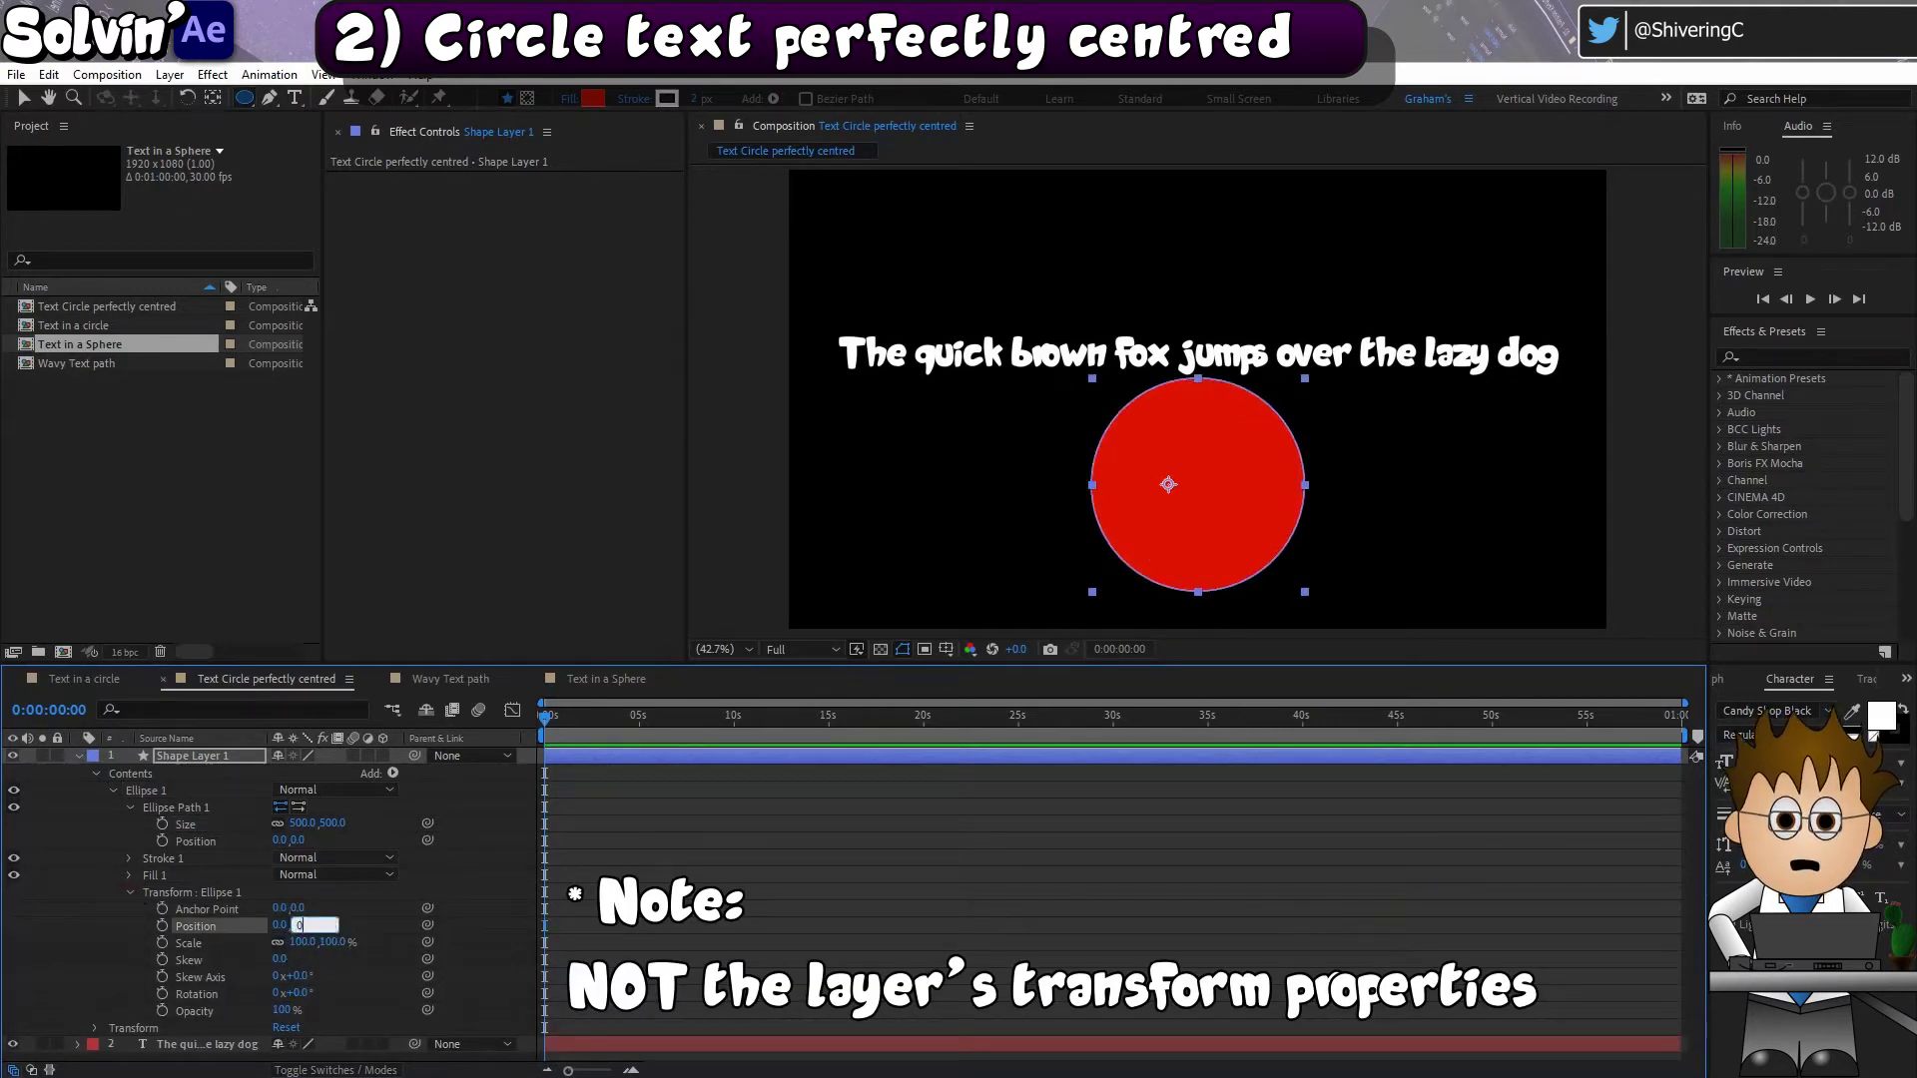
pyautogui.press('Return')
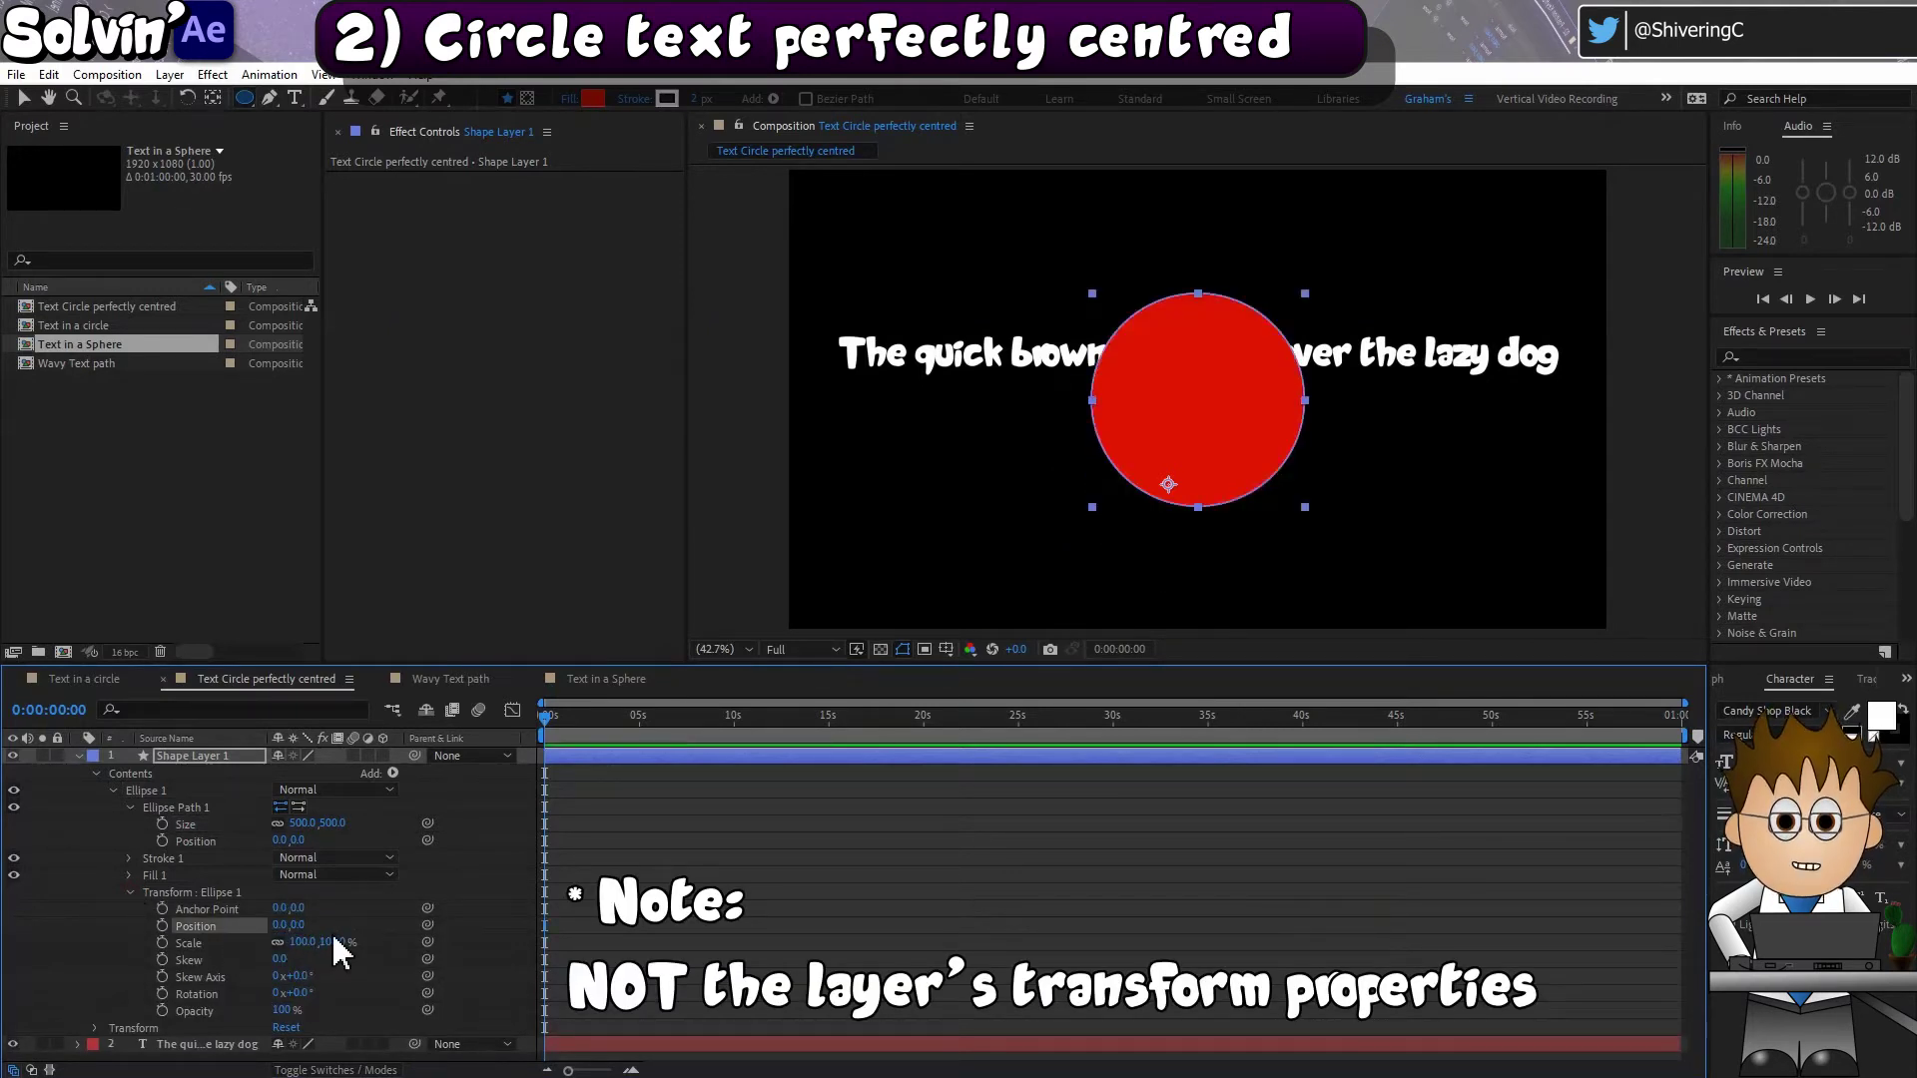
# Step: Convert Ellipse Path 1 into a Bezier path
pyautogui.rightClick(165, 806)
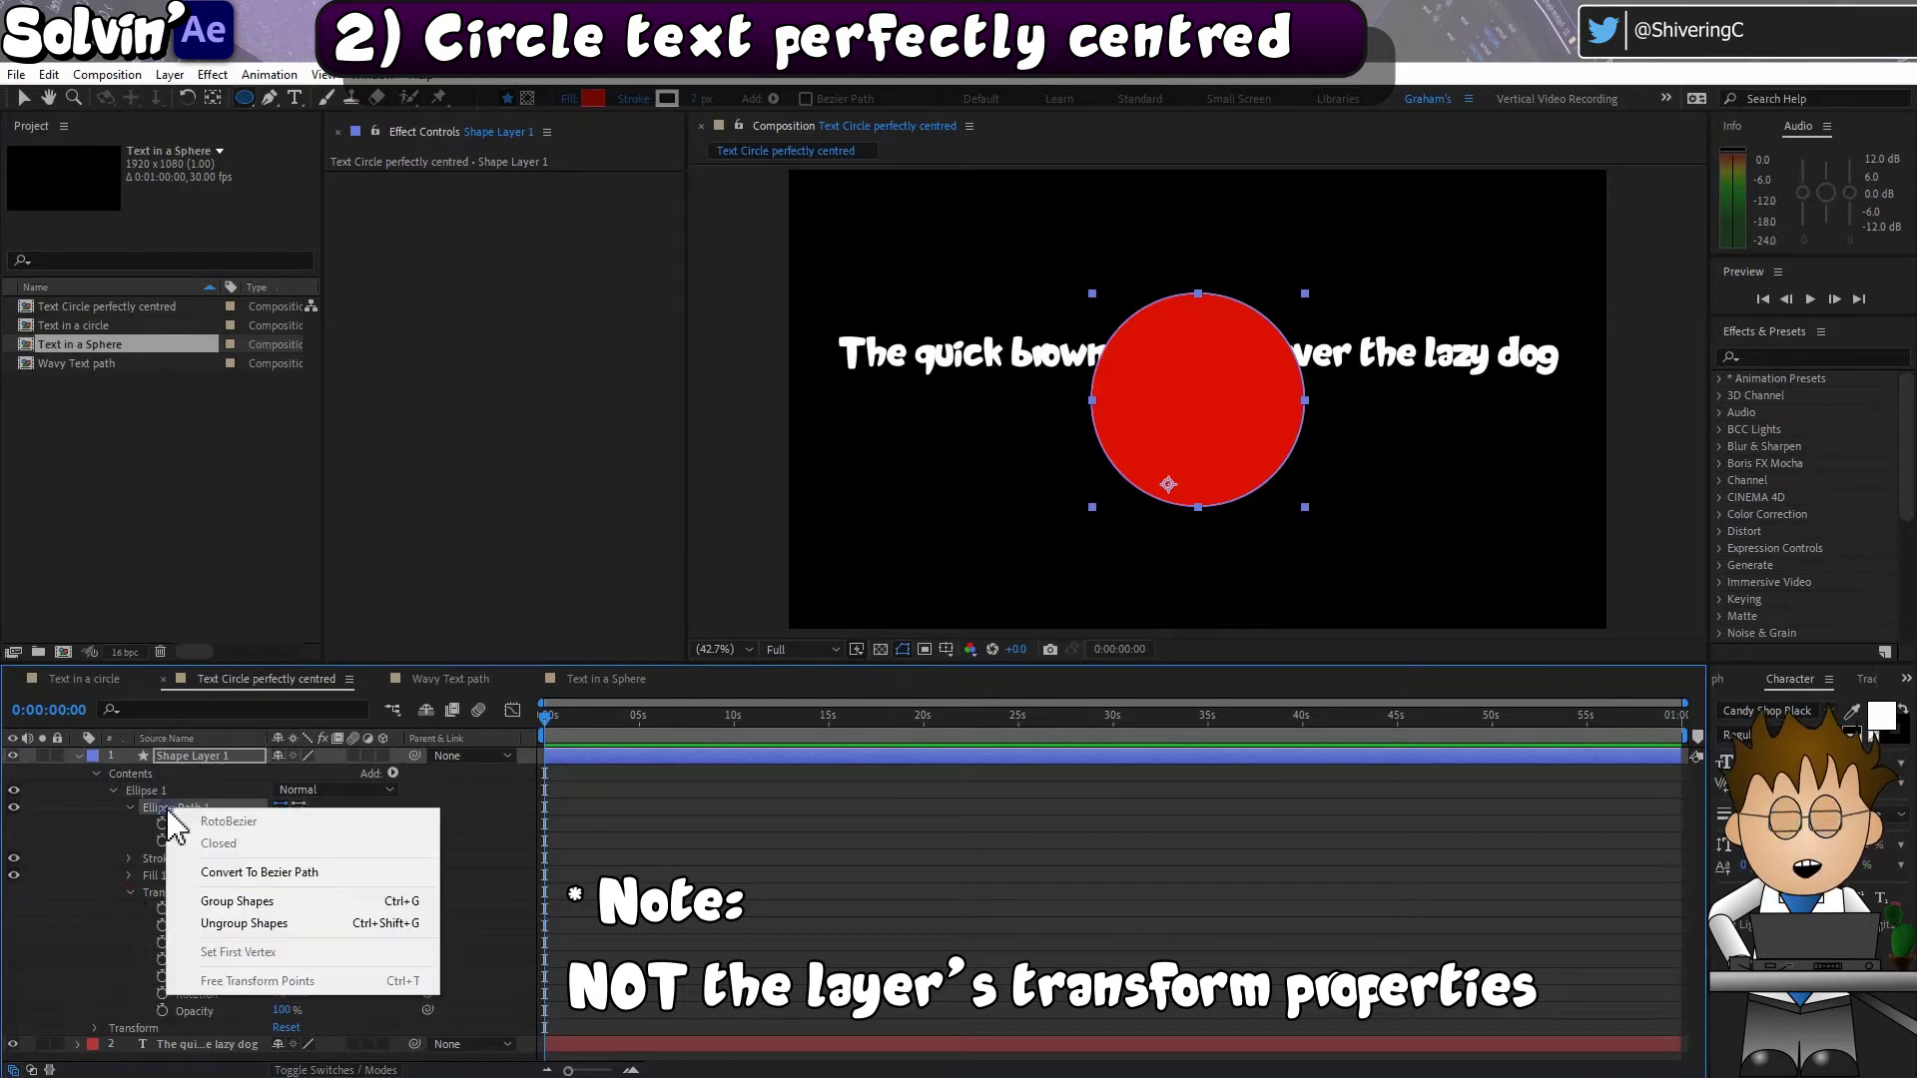
pyautogui.click(366, 872)
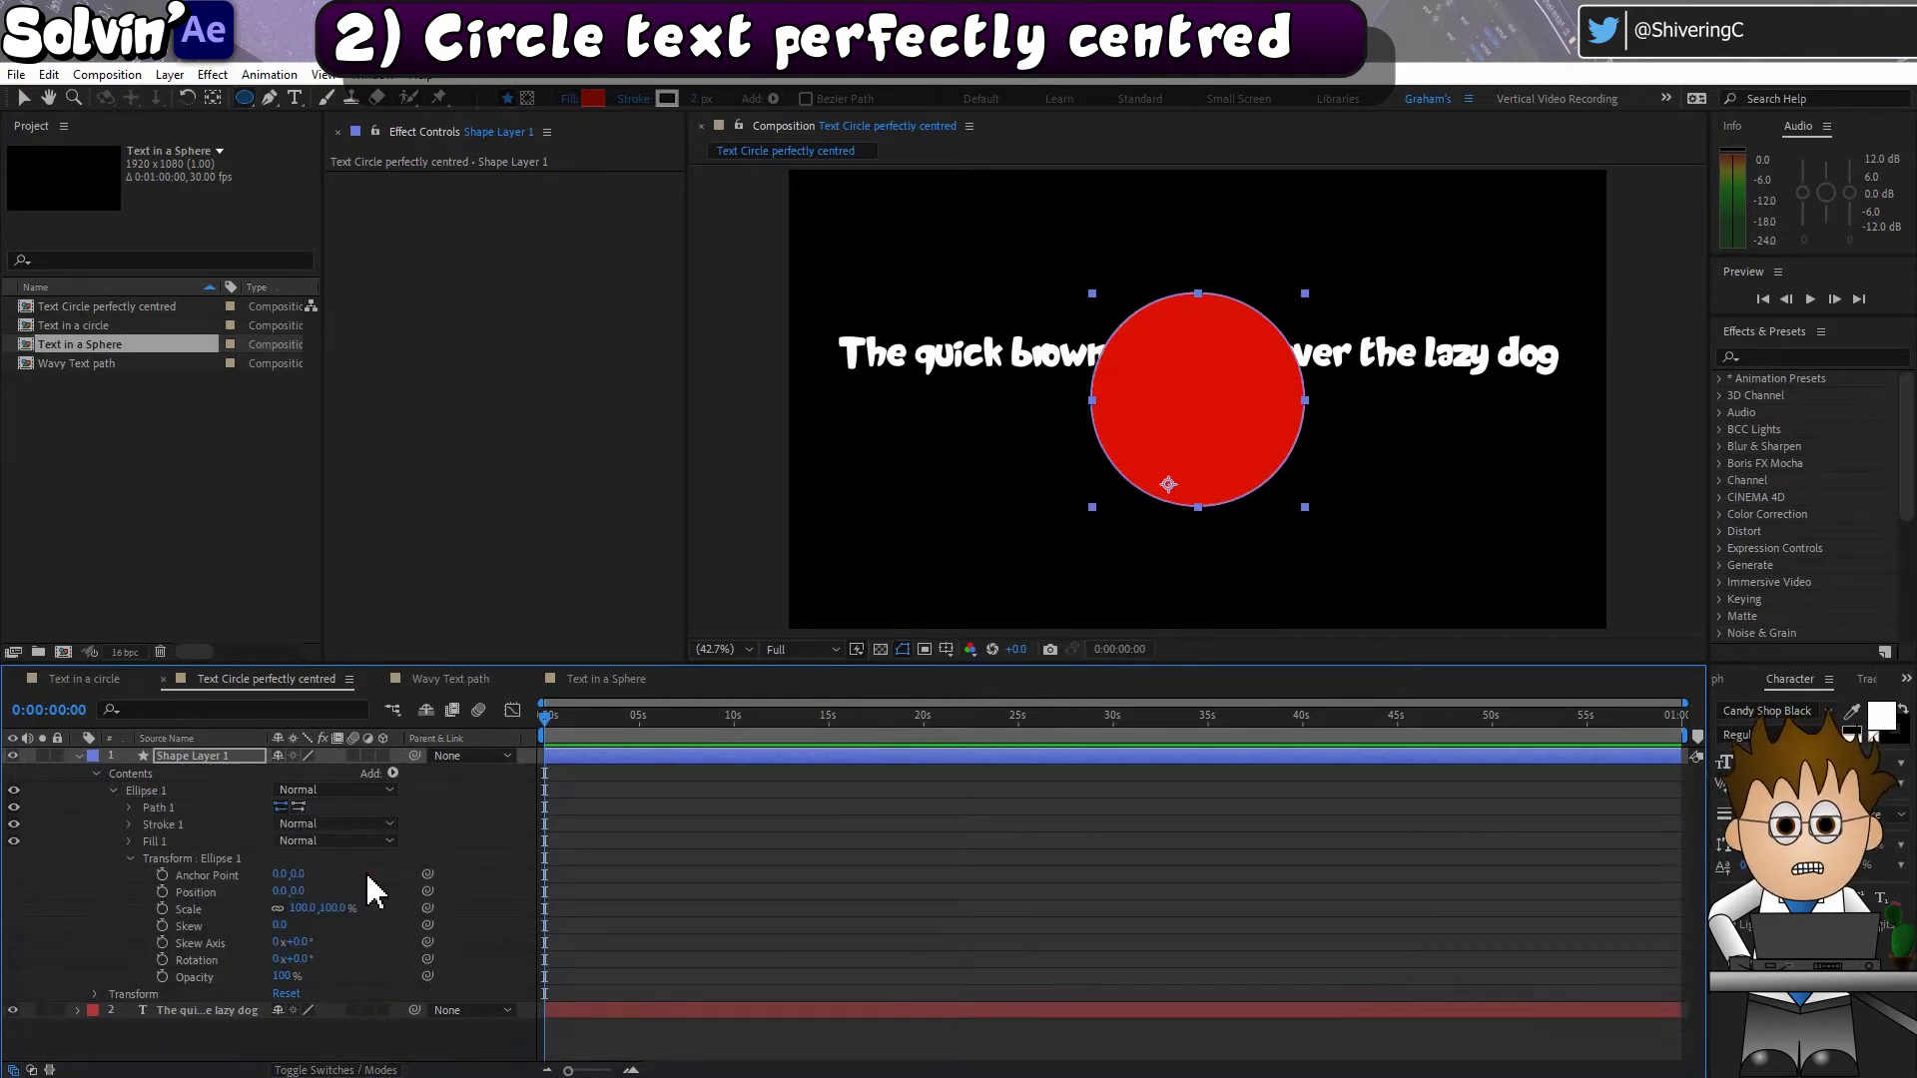
pyautogui.click(128, 809)
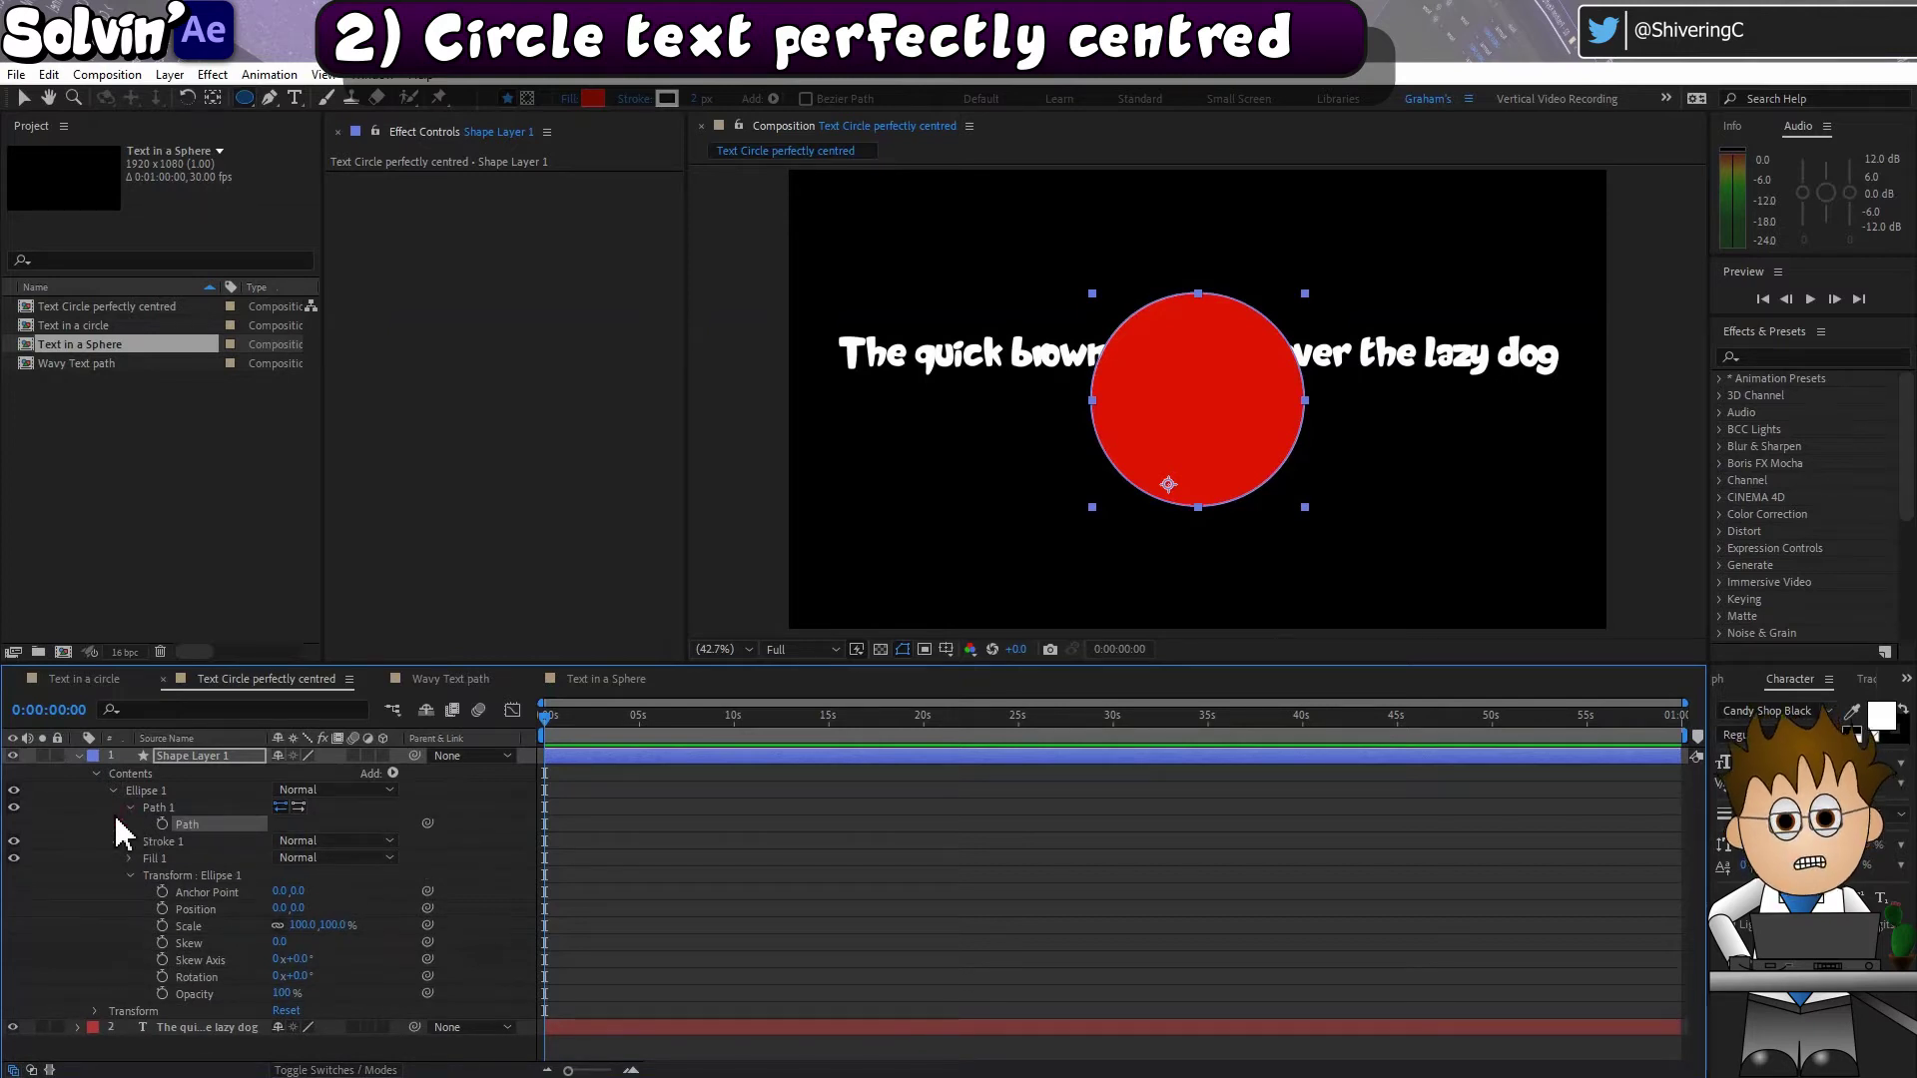
# Step: Select the circle's Path property and copy it with Edit > Copy
pyautogui.rightClick(189, 835)
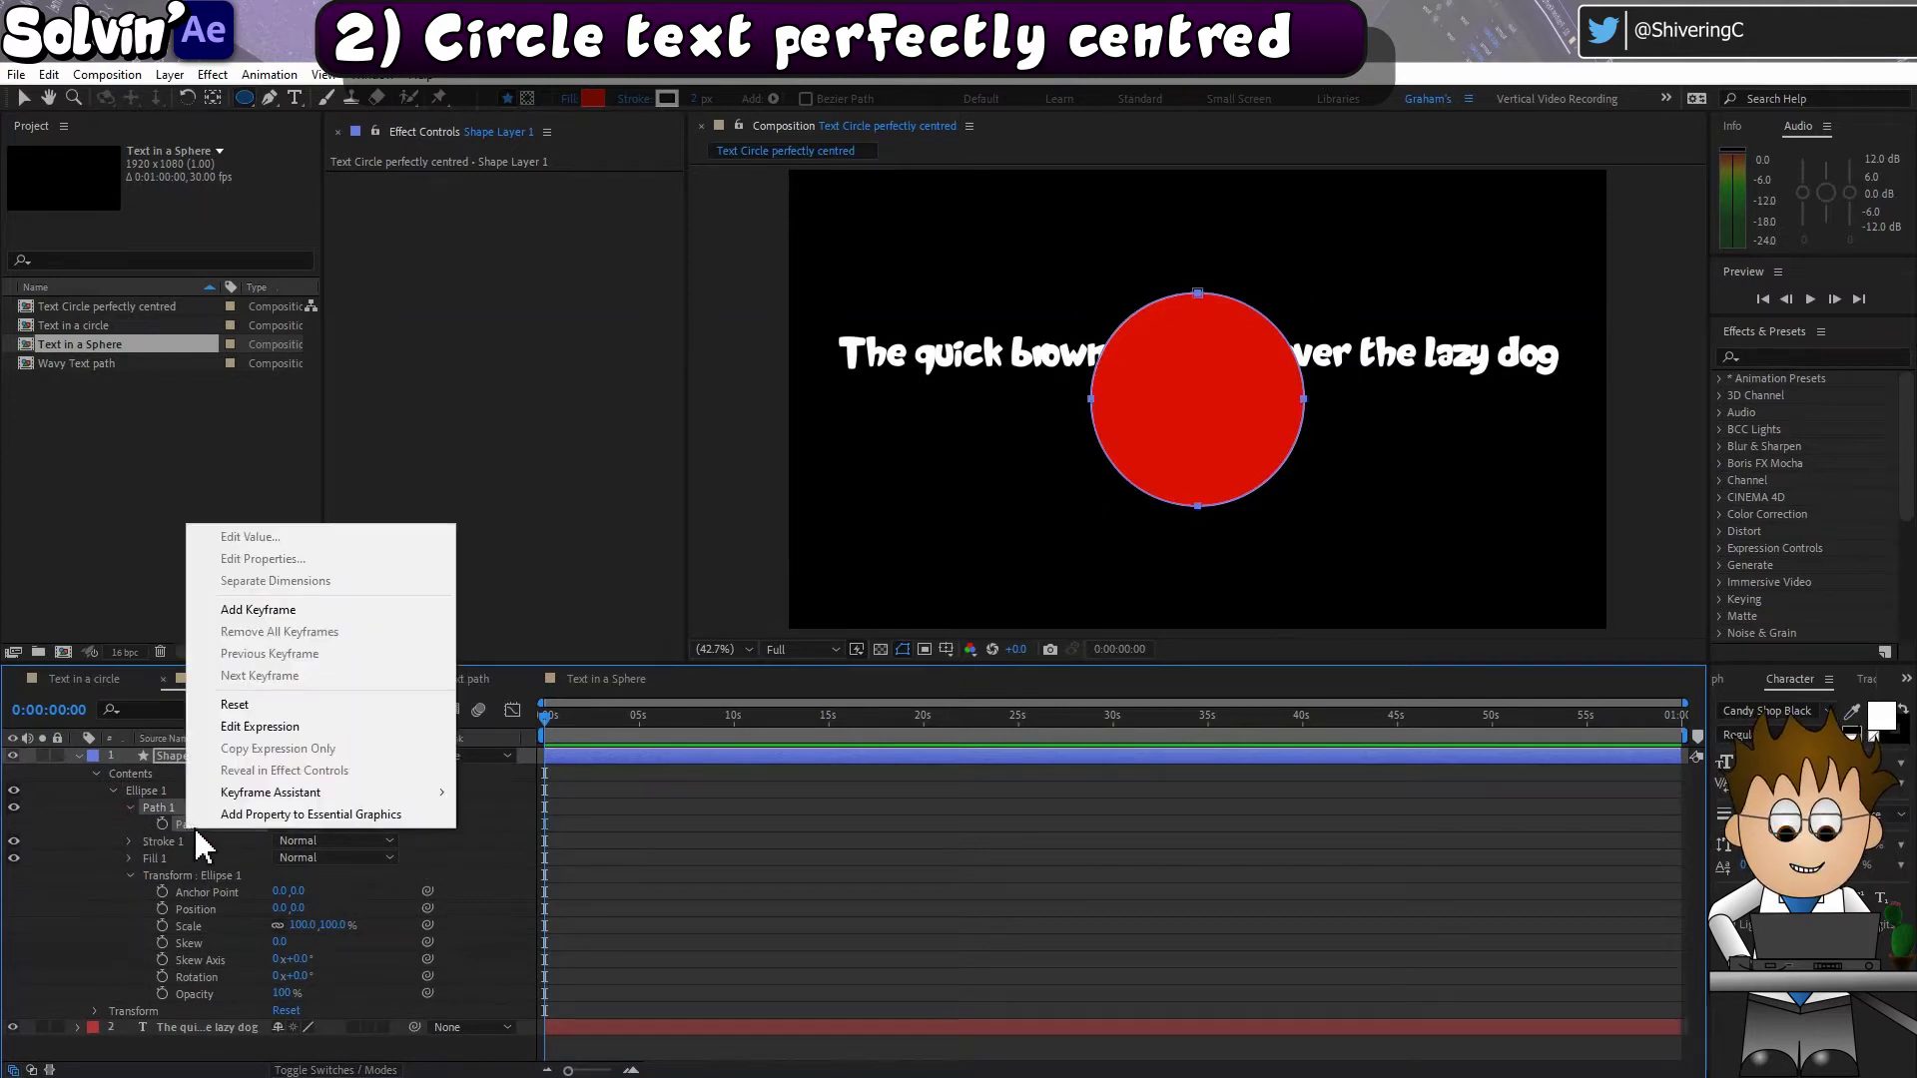
pyautogui.click(214, 827)
pyautogui.click(215, 826)
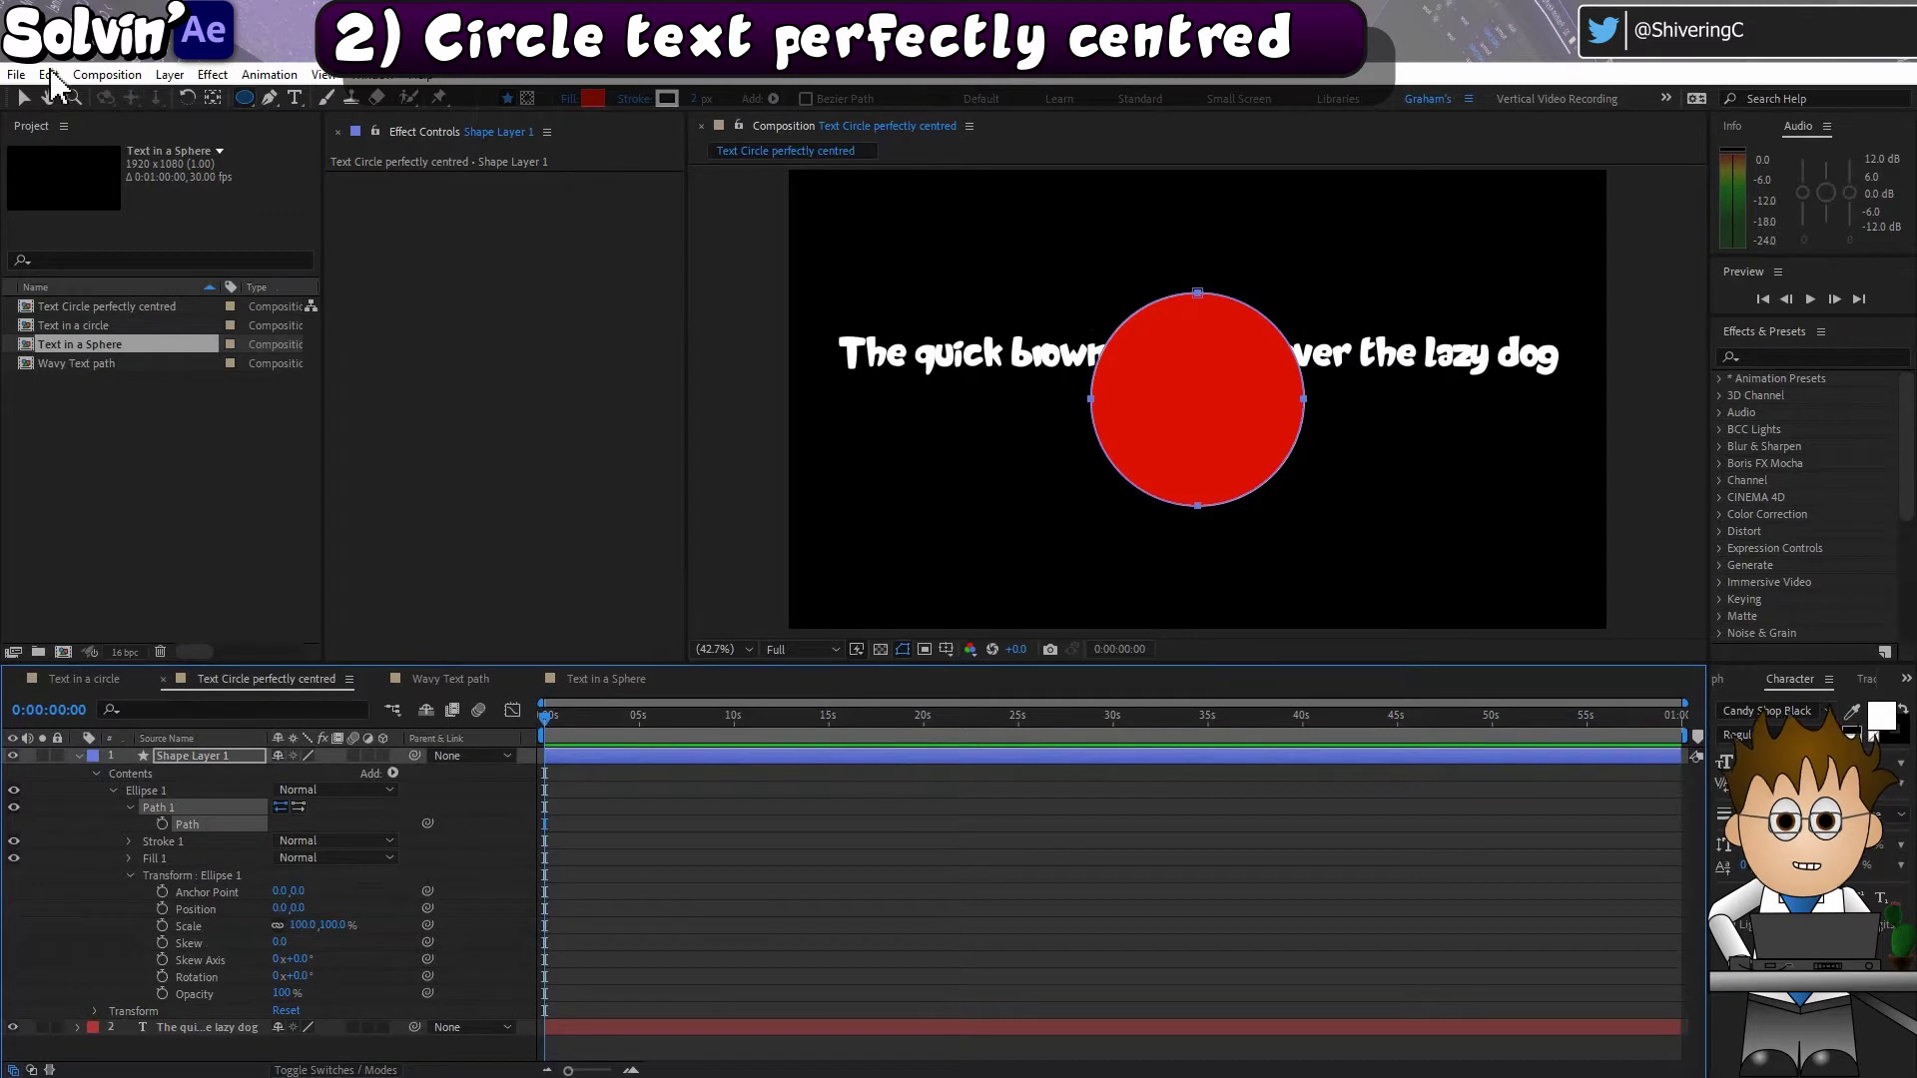
pyautogui.click(51, 77)
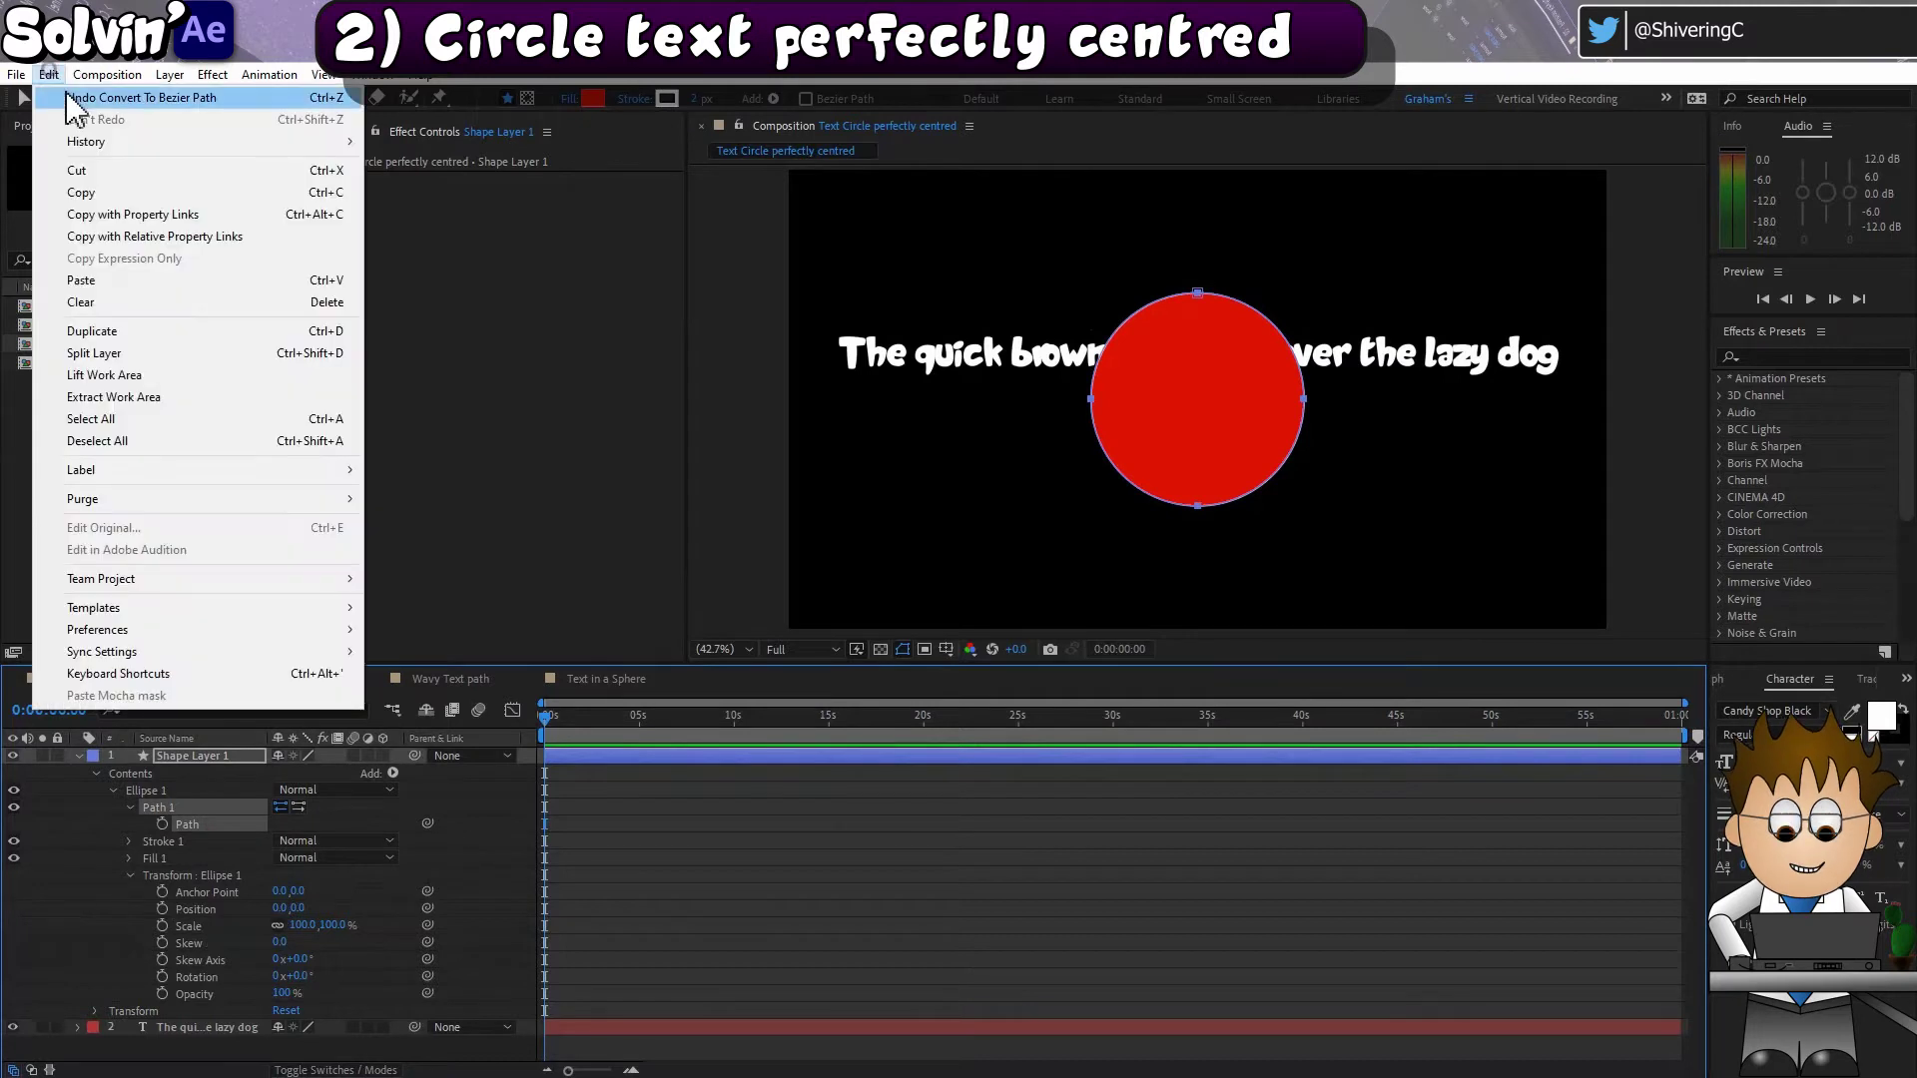
pyautogui.click(116, 192)
pyautogui.click(60, 844)
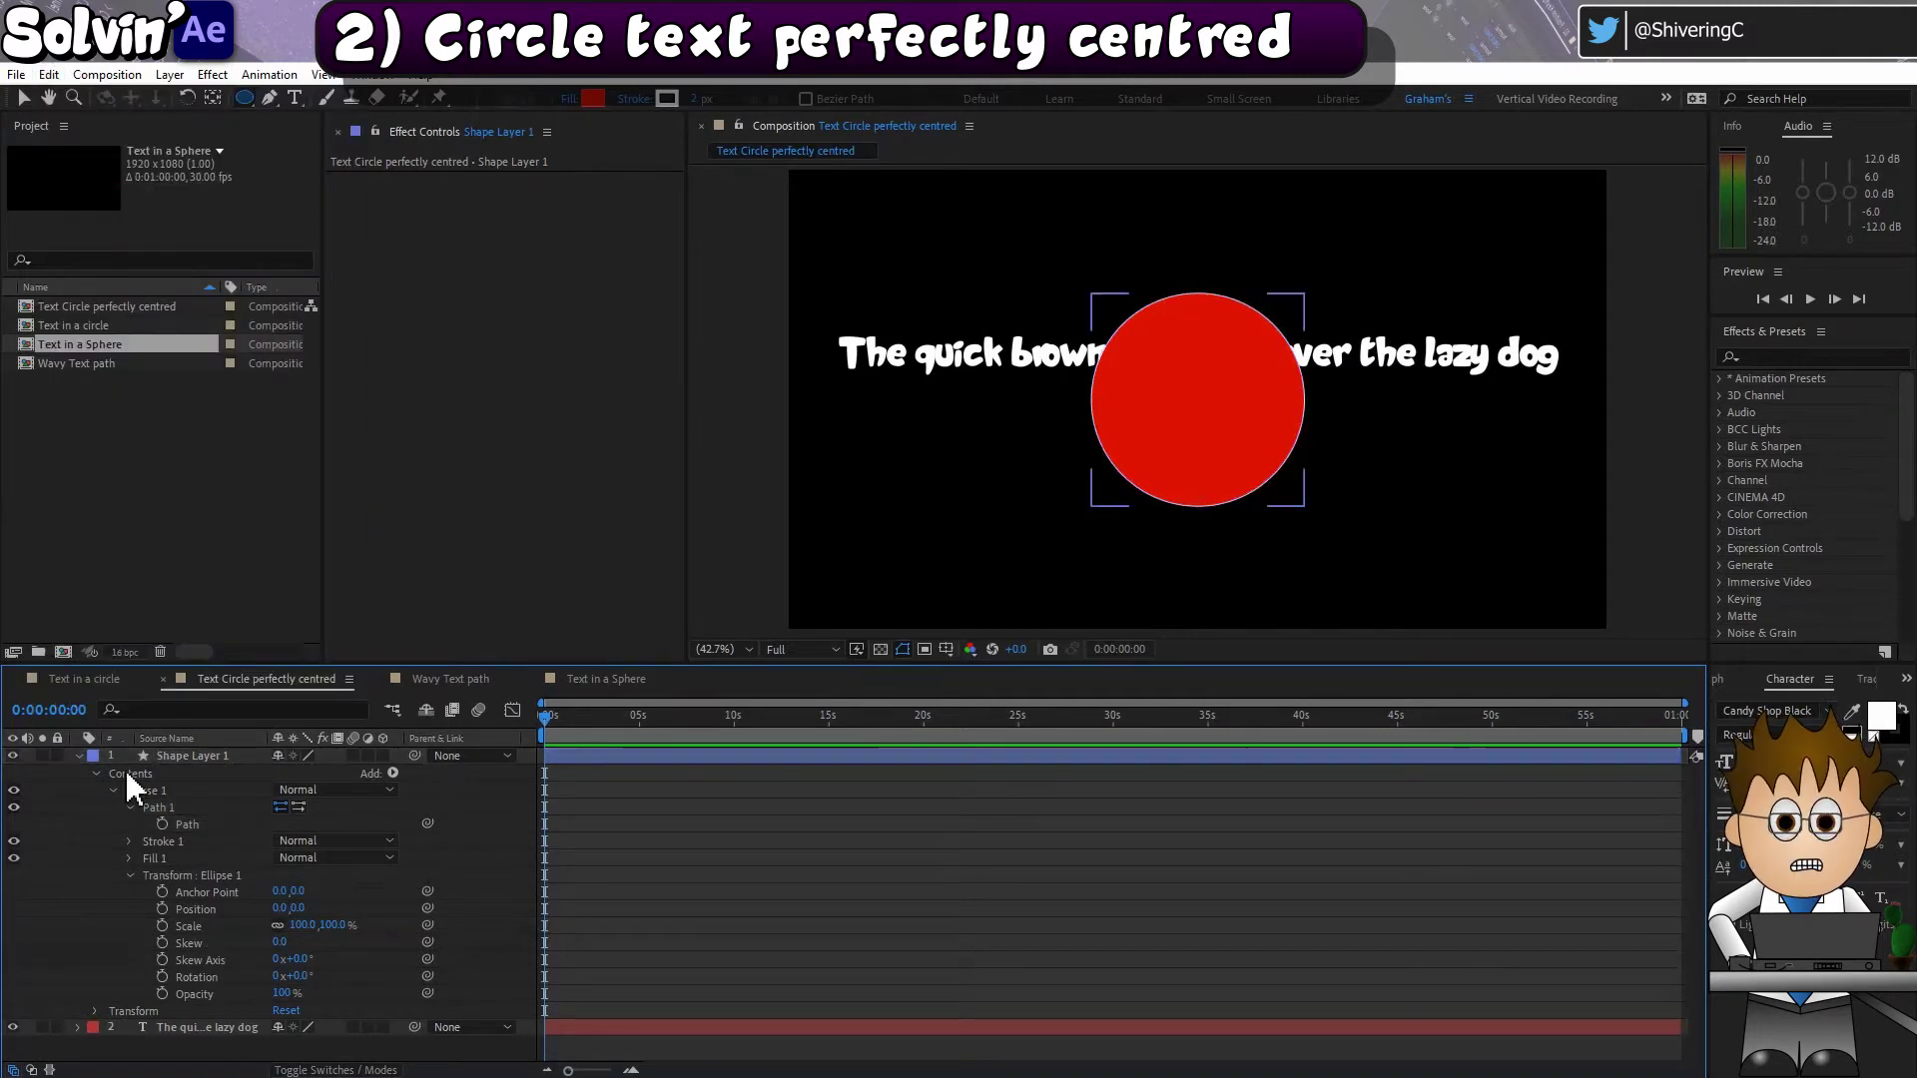
pyautogui.click(78, 756)
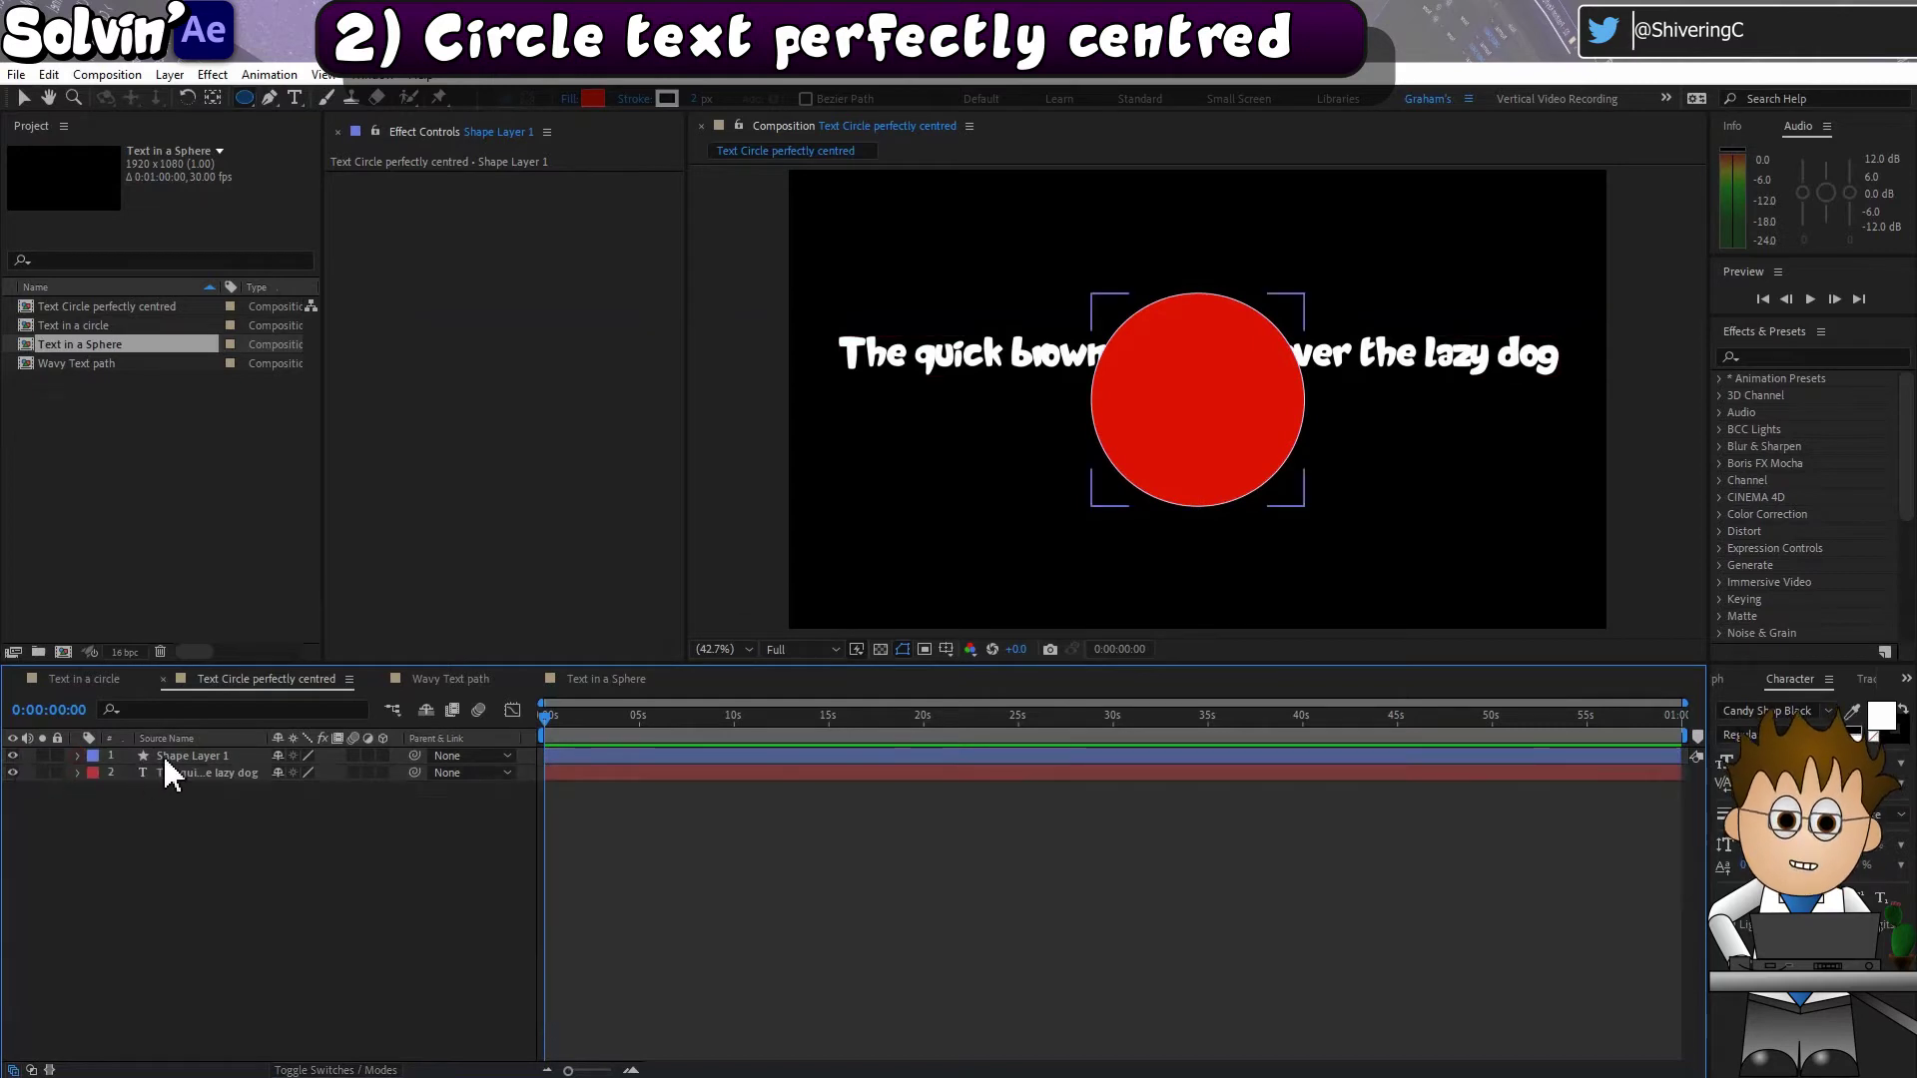
# Step: Hide Shape Layer 1, draw a mask on the text layer, and paste the circle path into its Mask Path
pyautogui.click(13, 756)
pyautogui.click(185, 773)
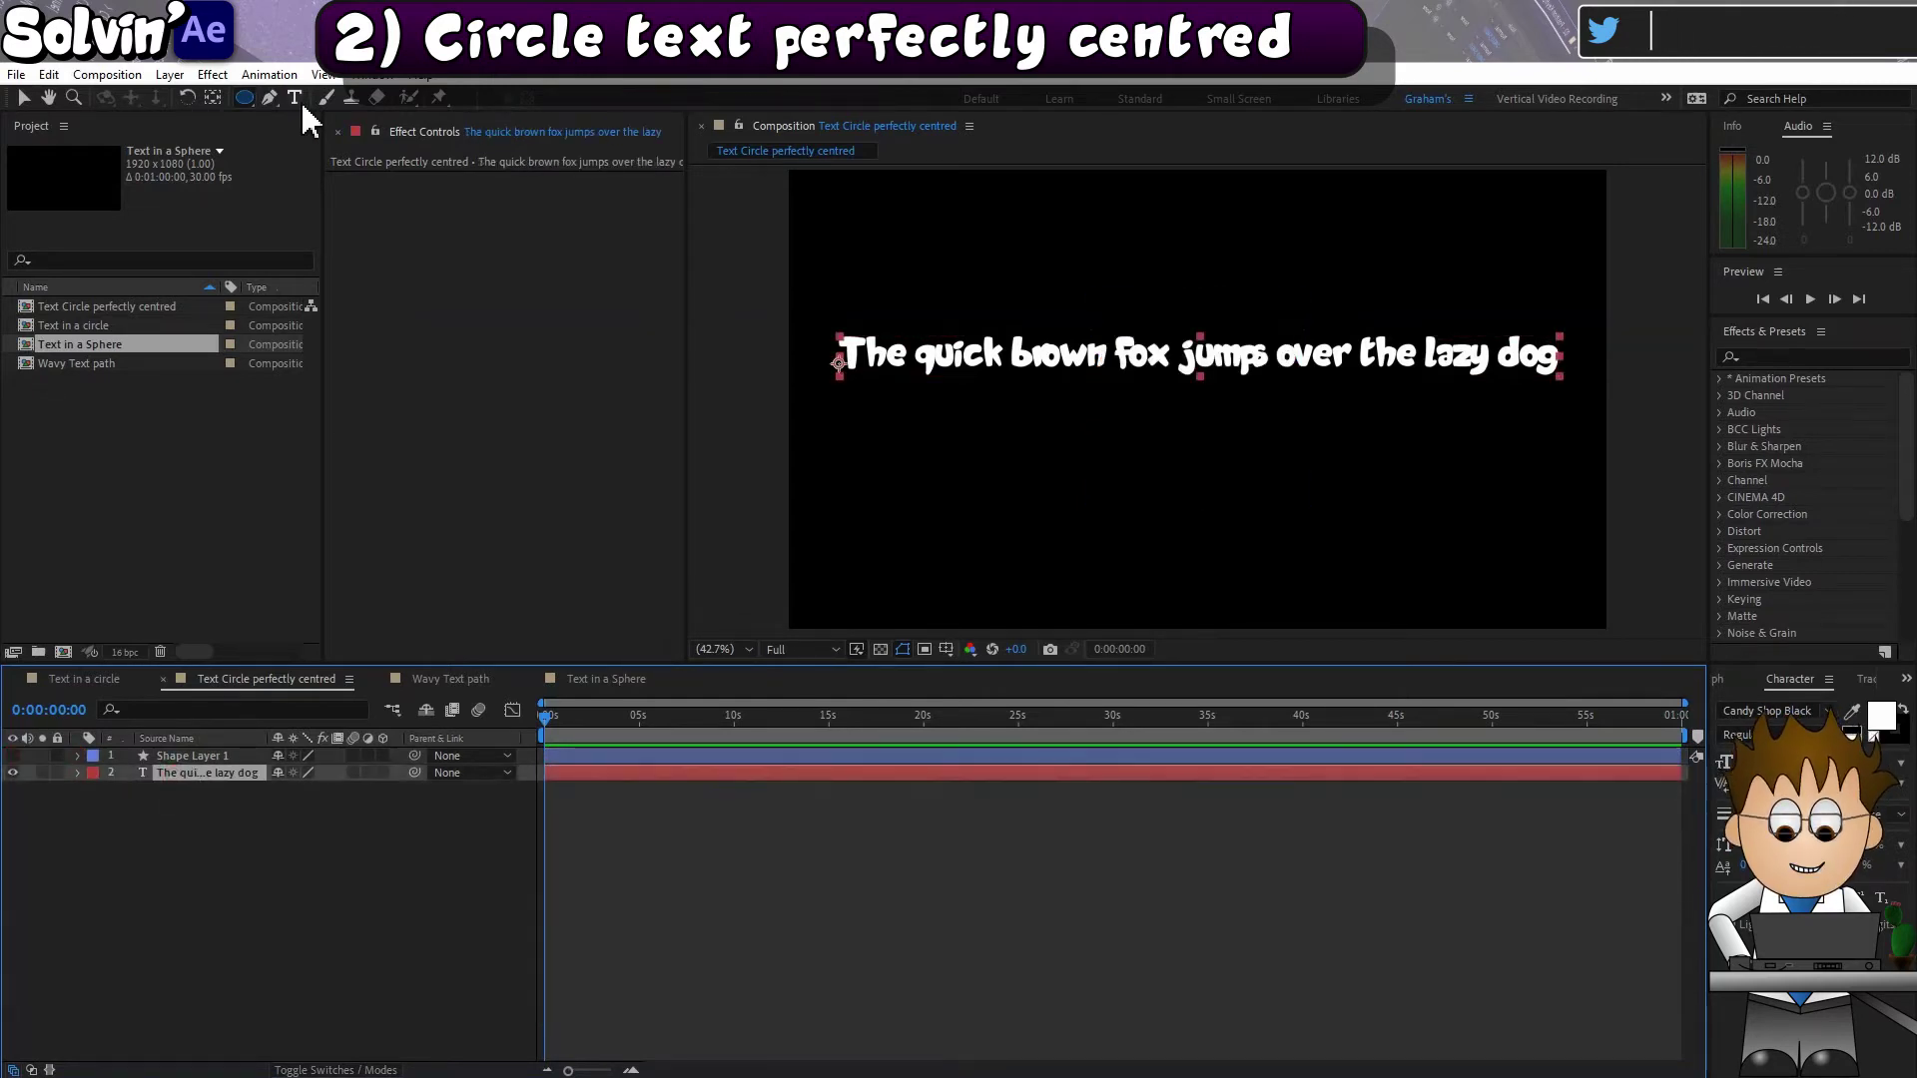
pyautogui.moveTo(1010, 355); pyautogui.dragTo(1254, 499)
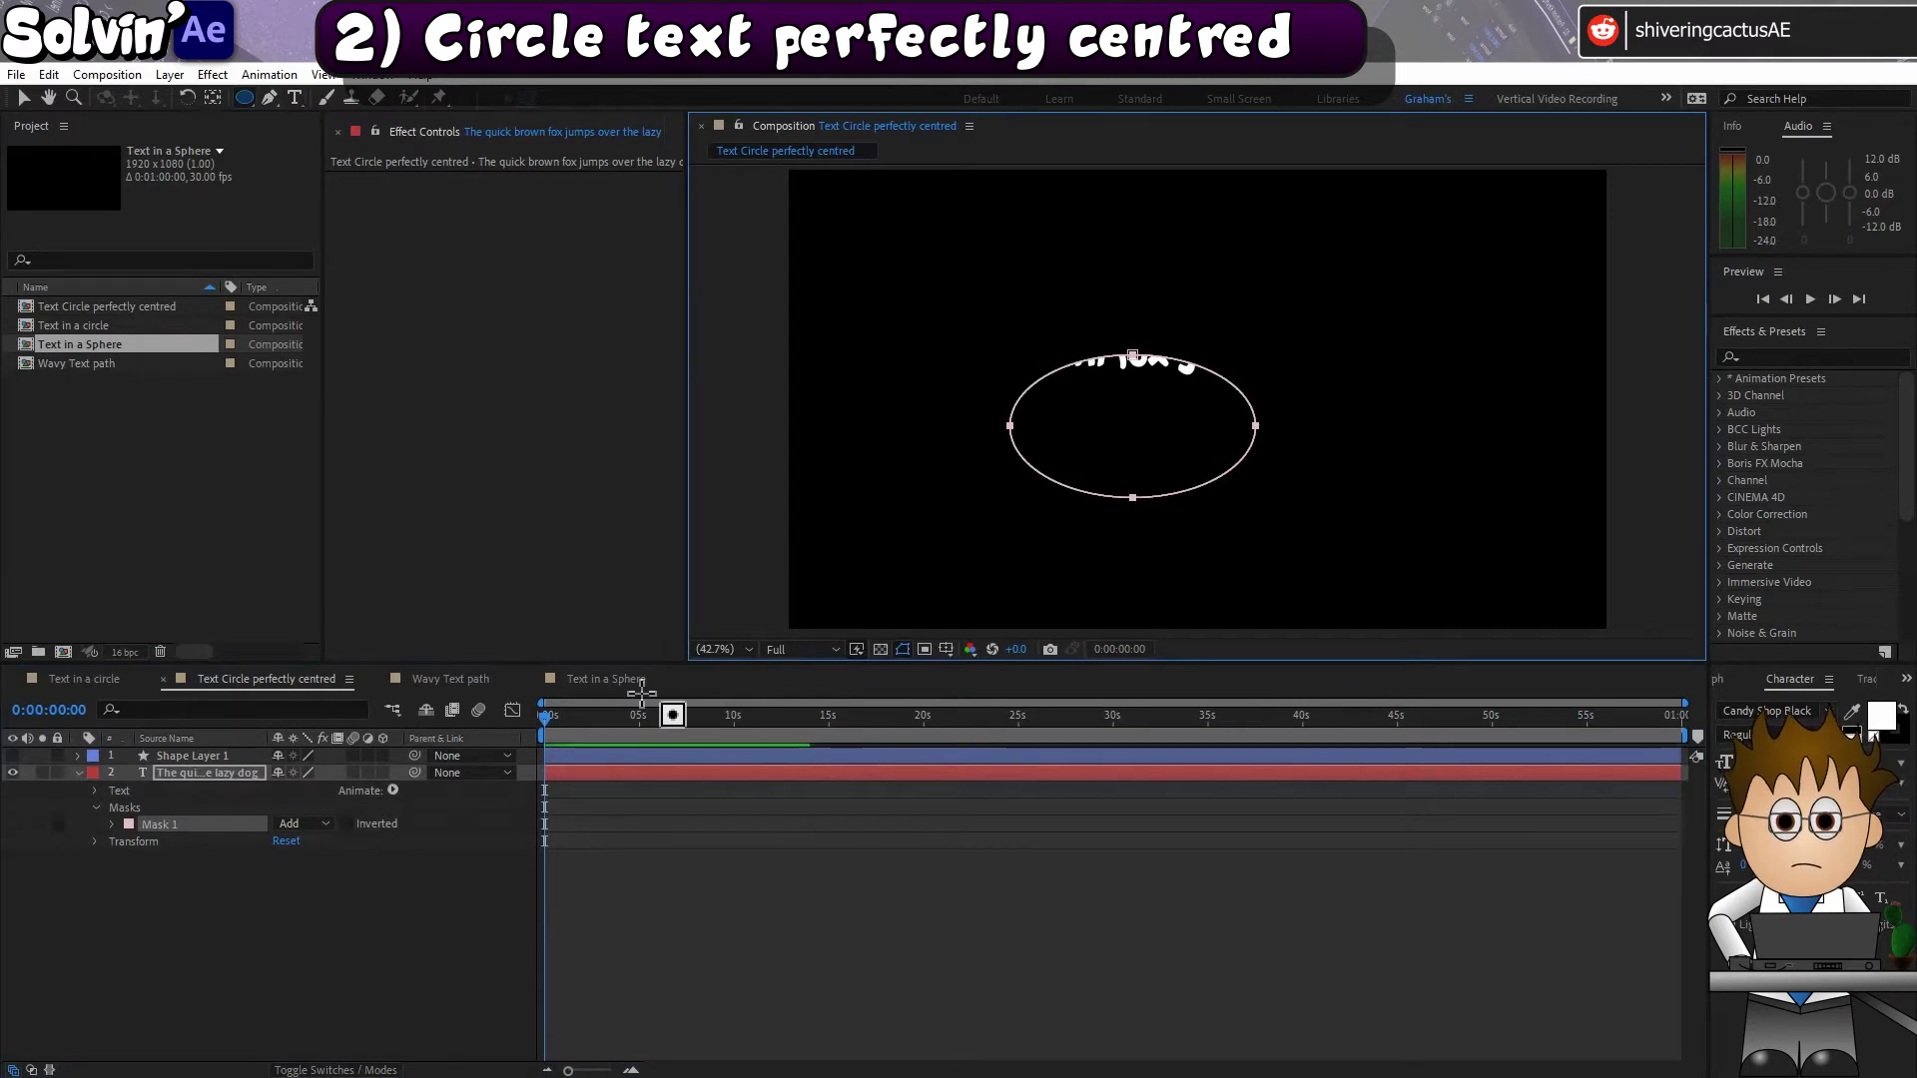
pyautogui.click(113, 825)
pyautogui.click(180, 844)
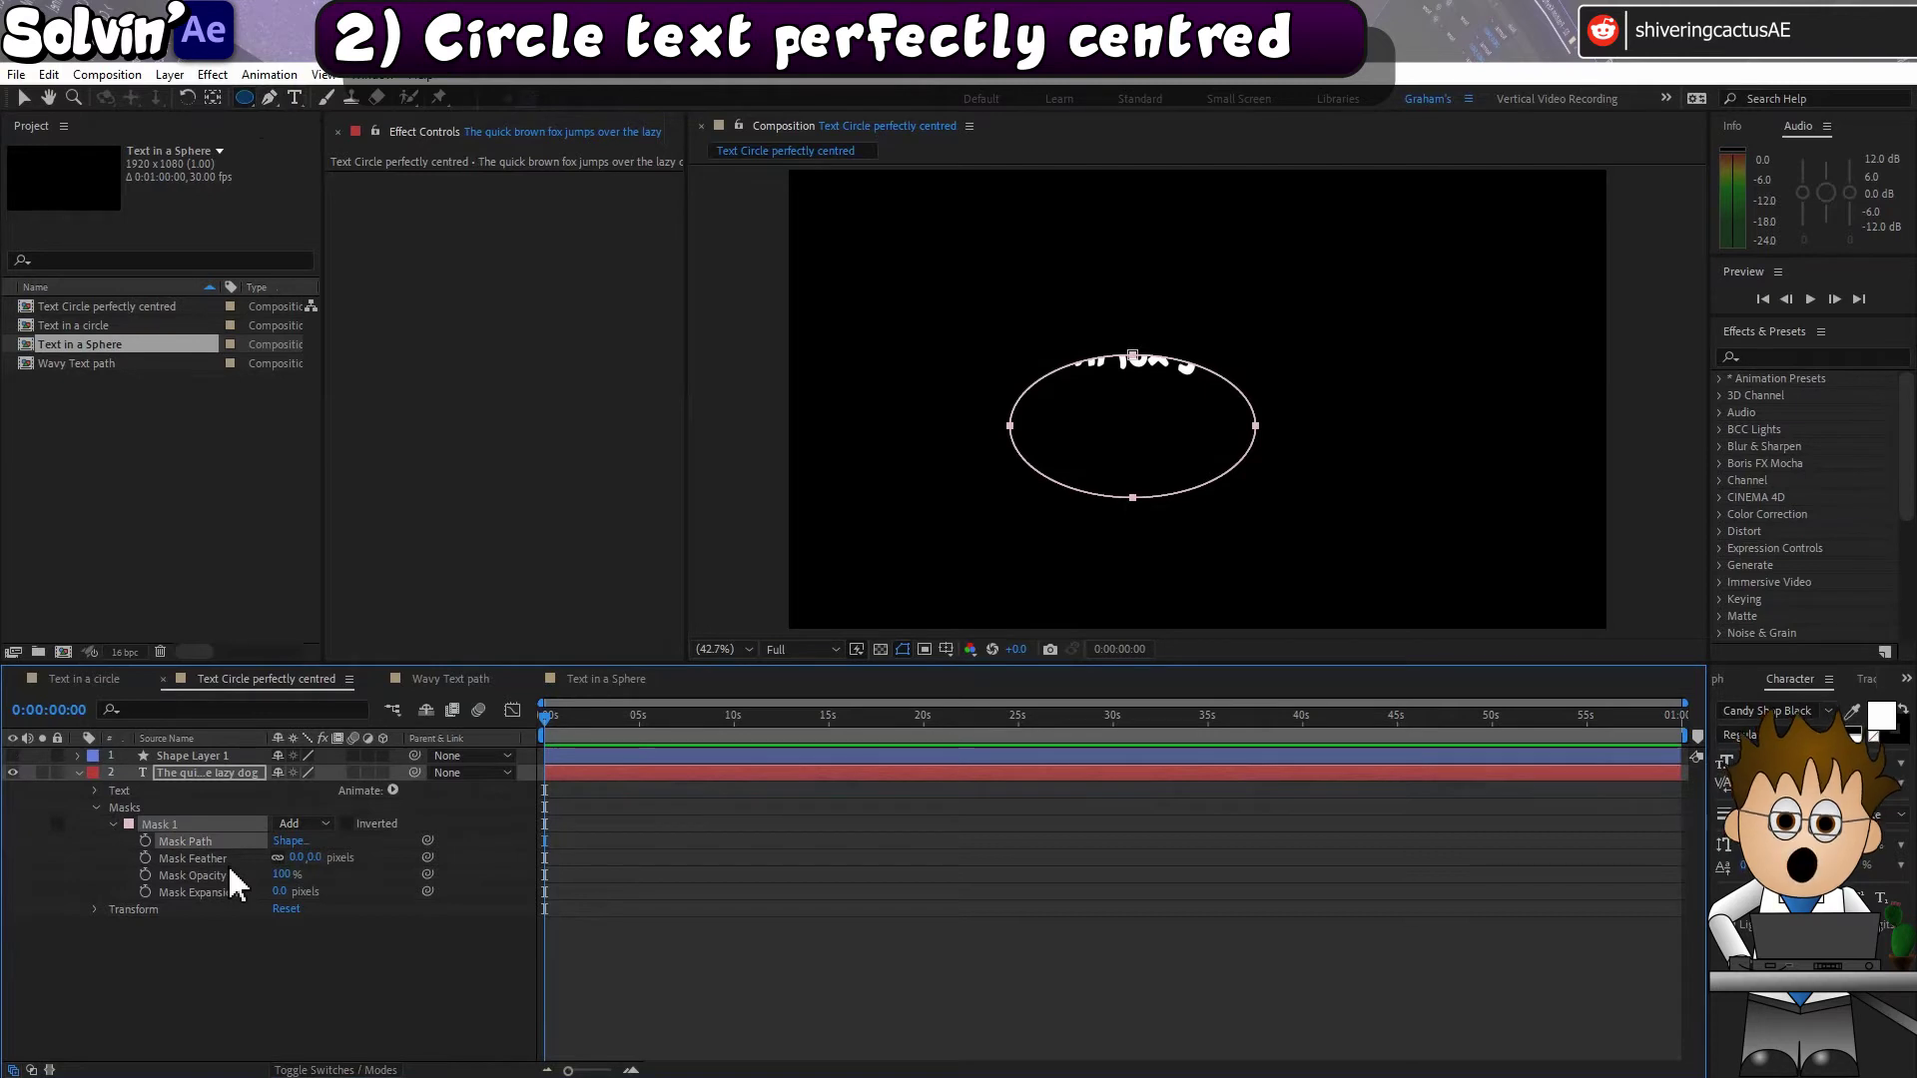
pyautogui.hotkey('ctrl', 'v')
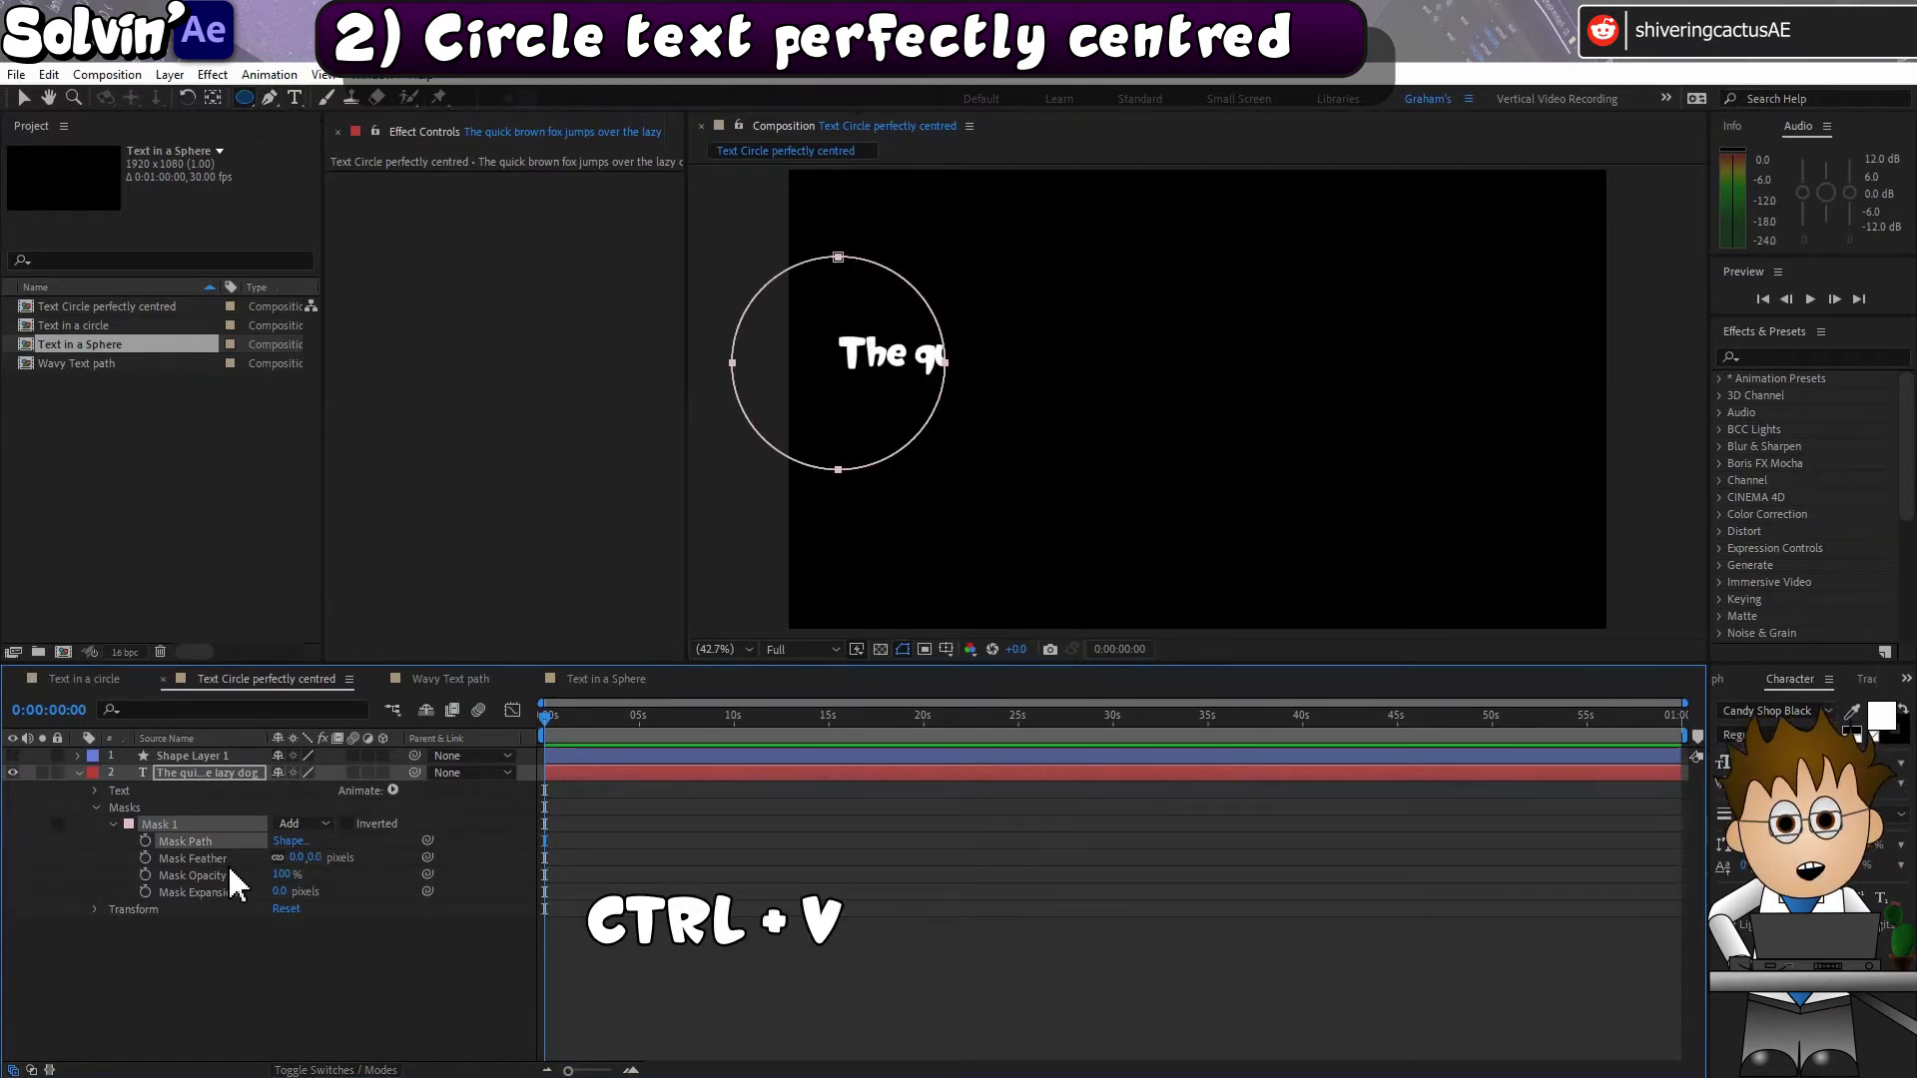
pyautogui.click(316, 824)
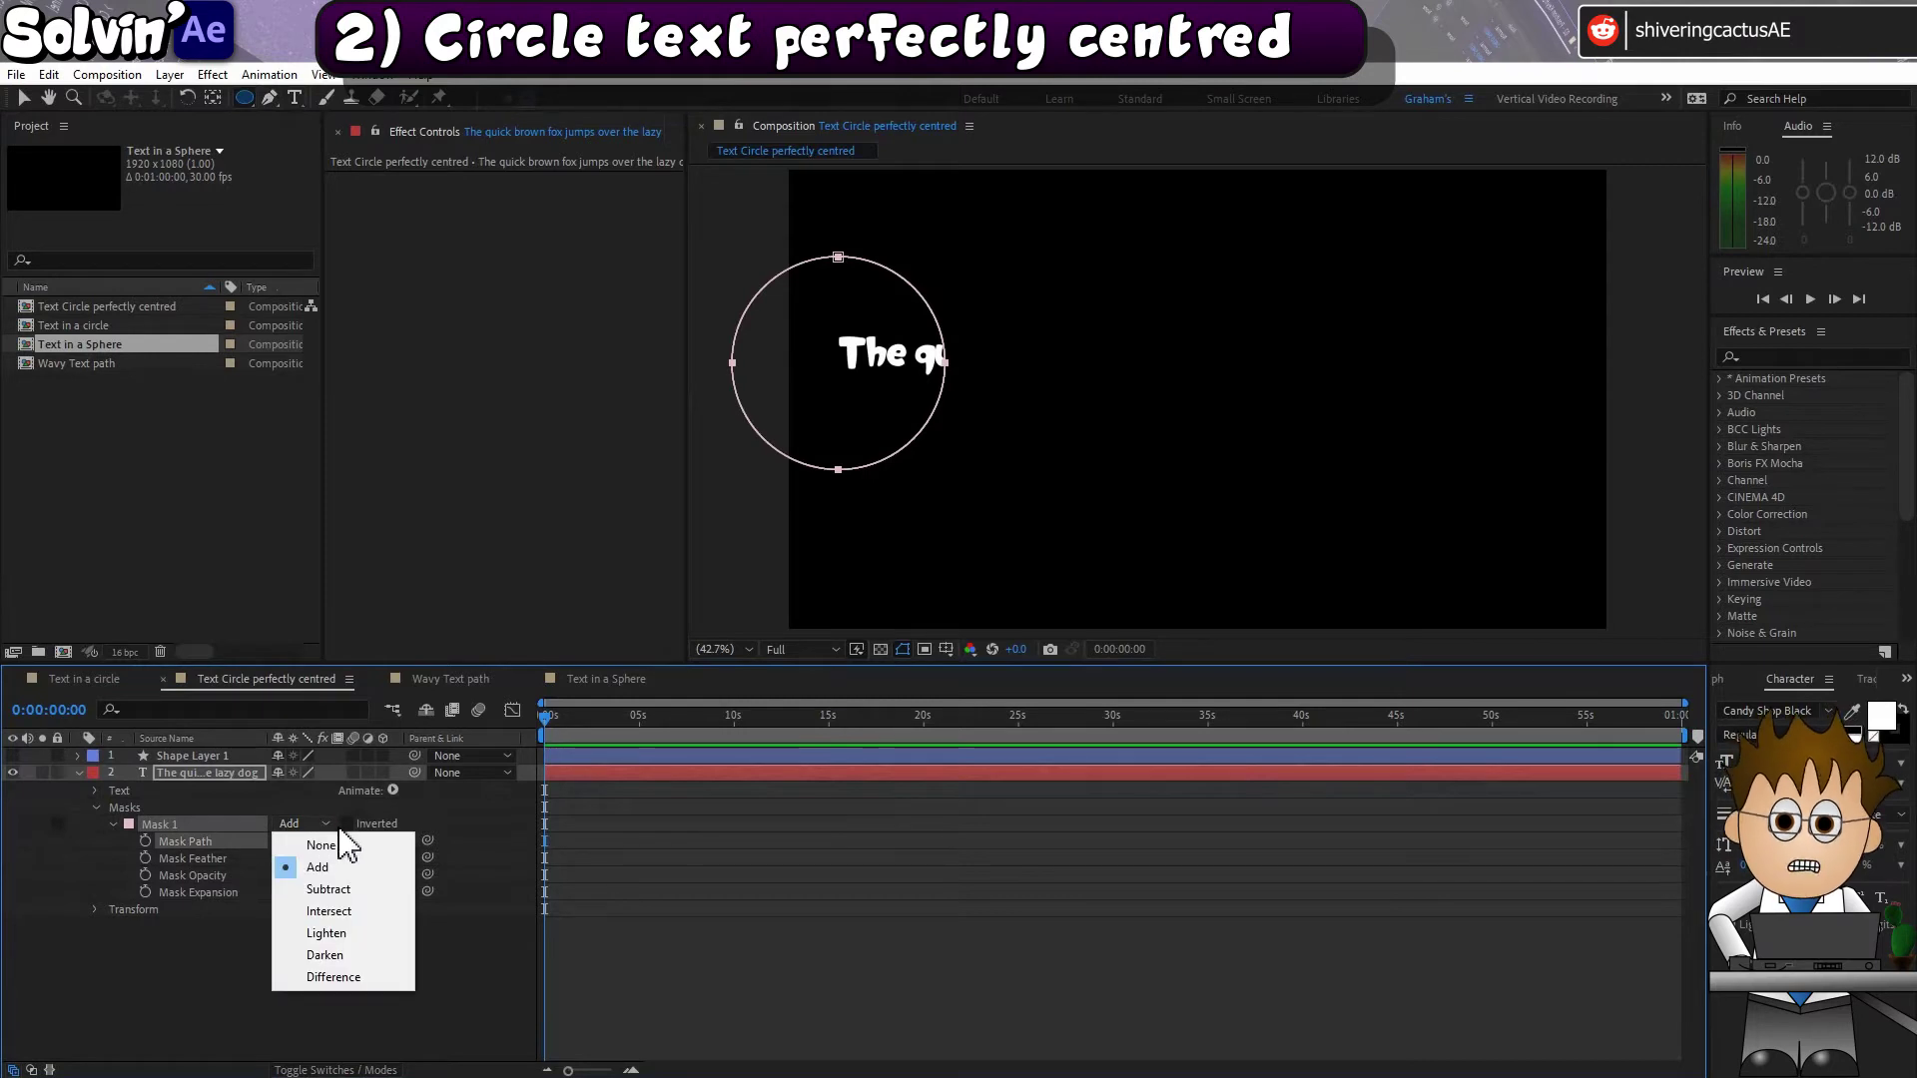
# Step: Set the mask mode to None and make the text follow Mask 1
pyautogui.click(355, 860)
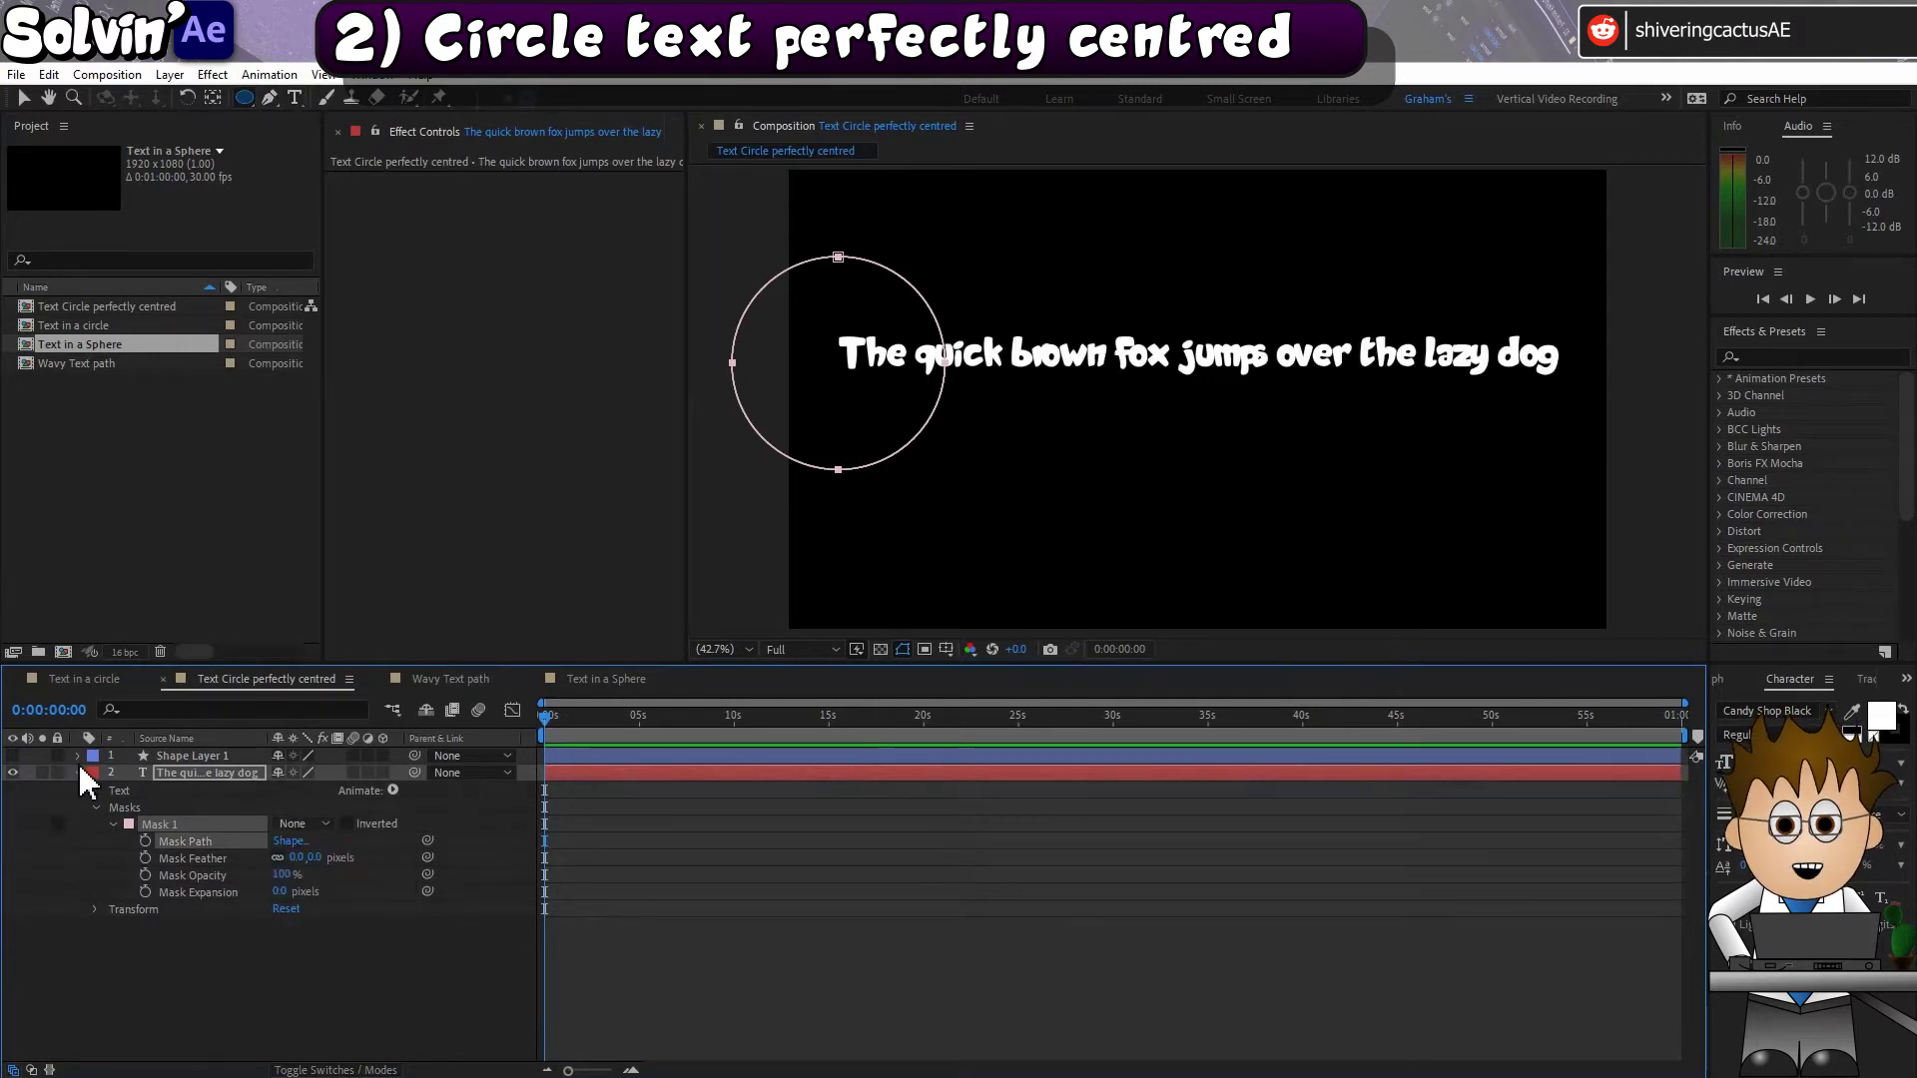
pyautogui.click(96, 791)
pyautogui.click(114, 825)
pyautogui.click(335, 840)
pyautogui.click(357, 892)
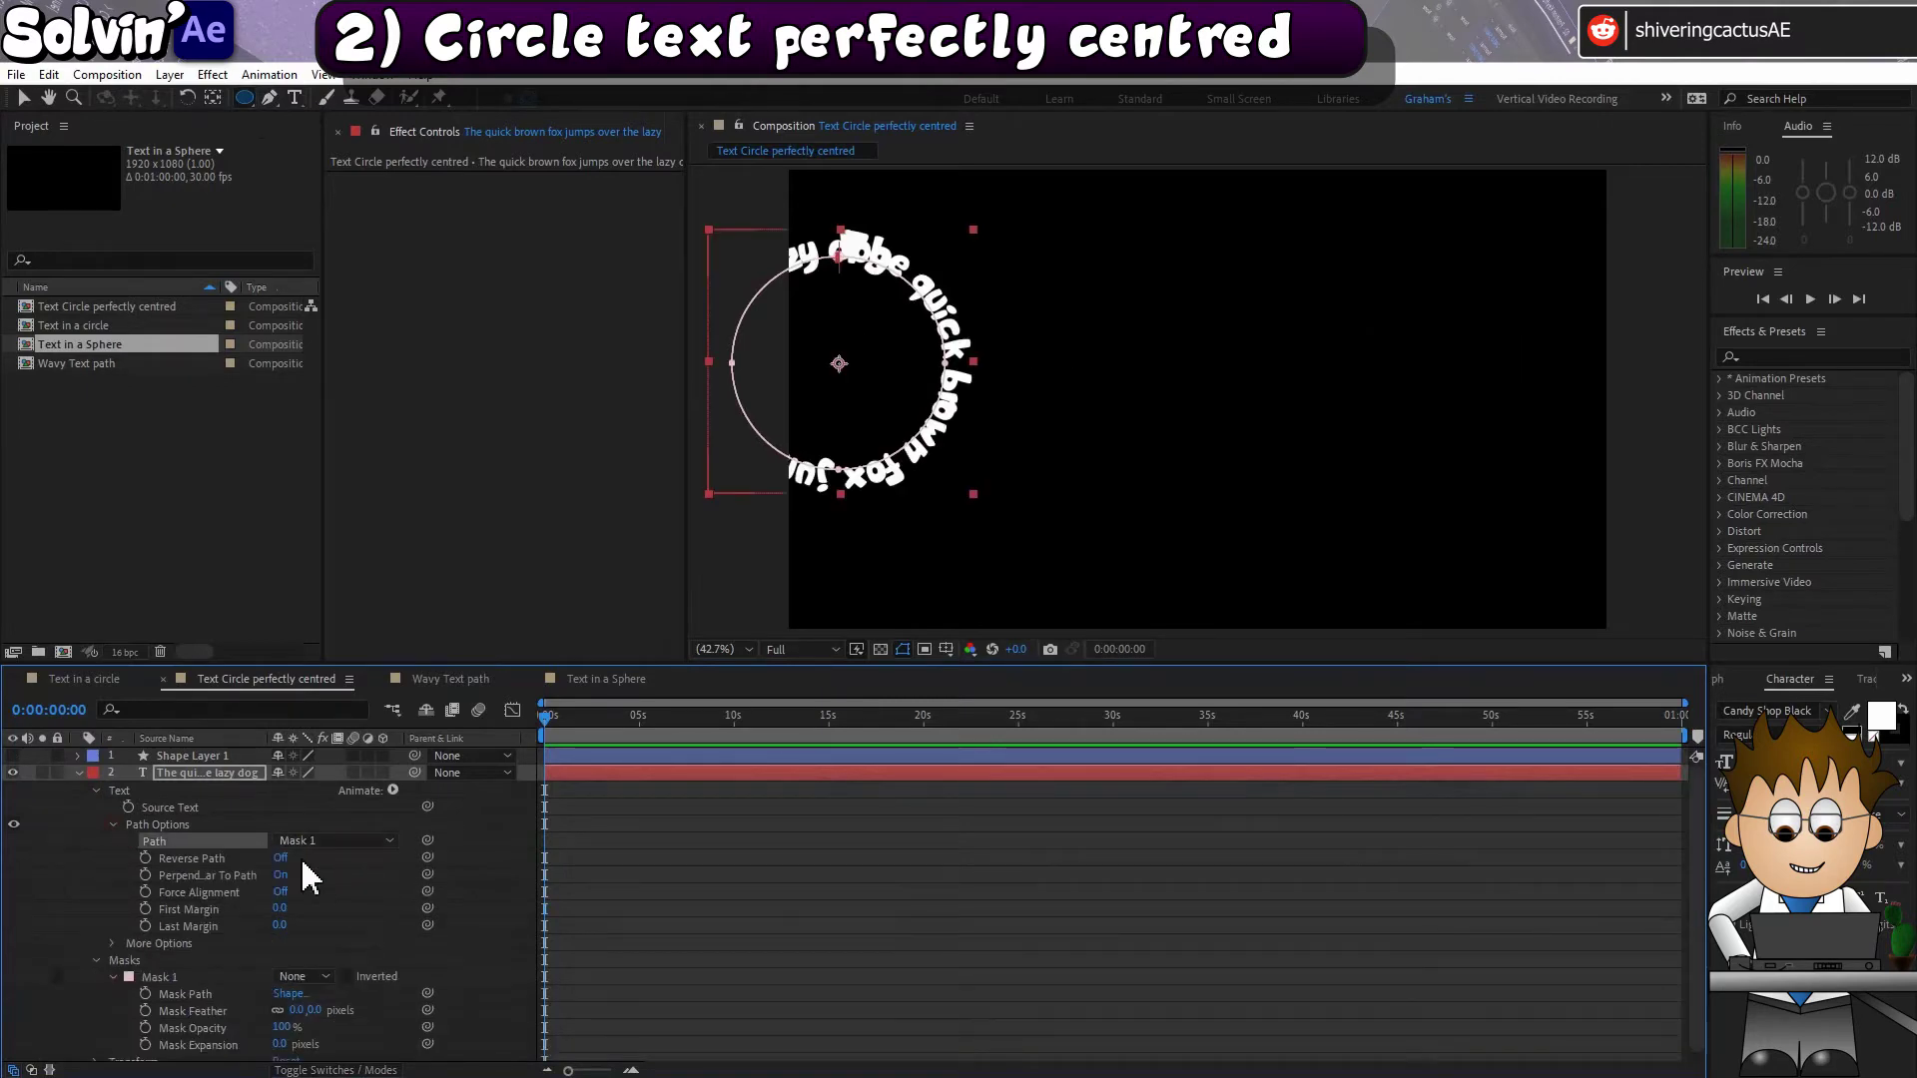
pyautogui.press('v')
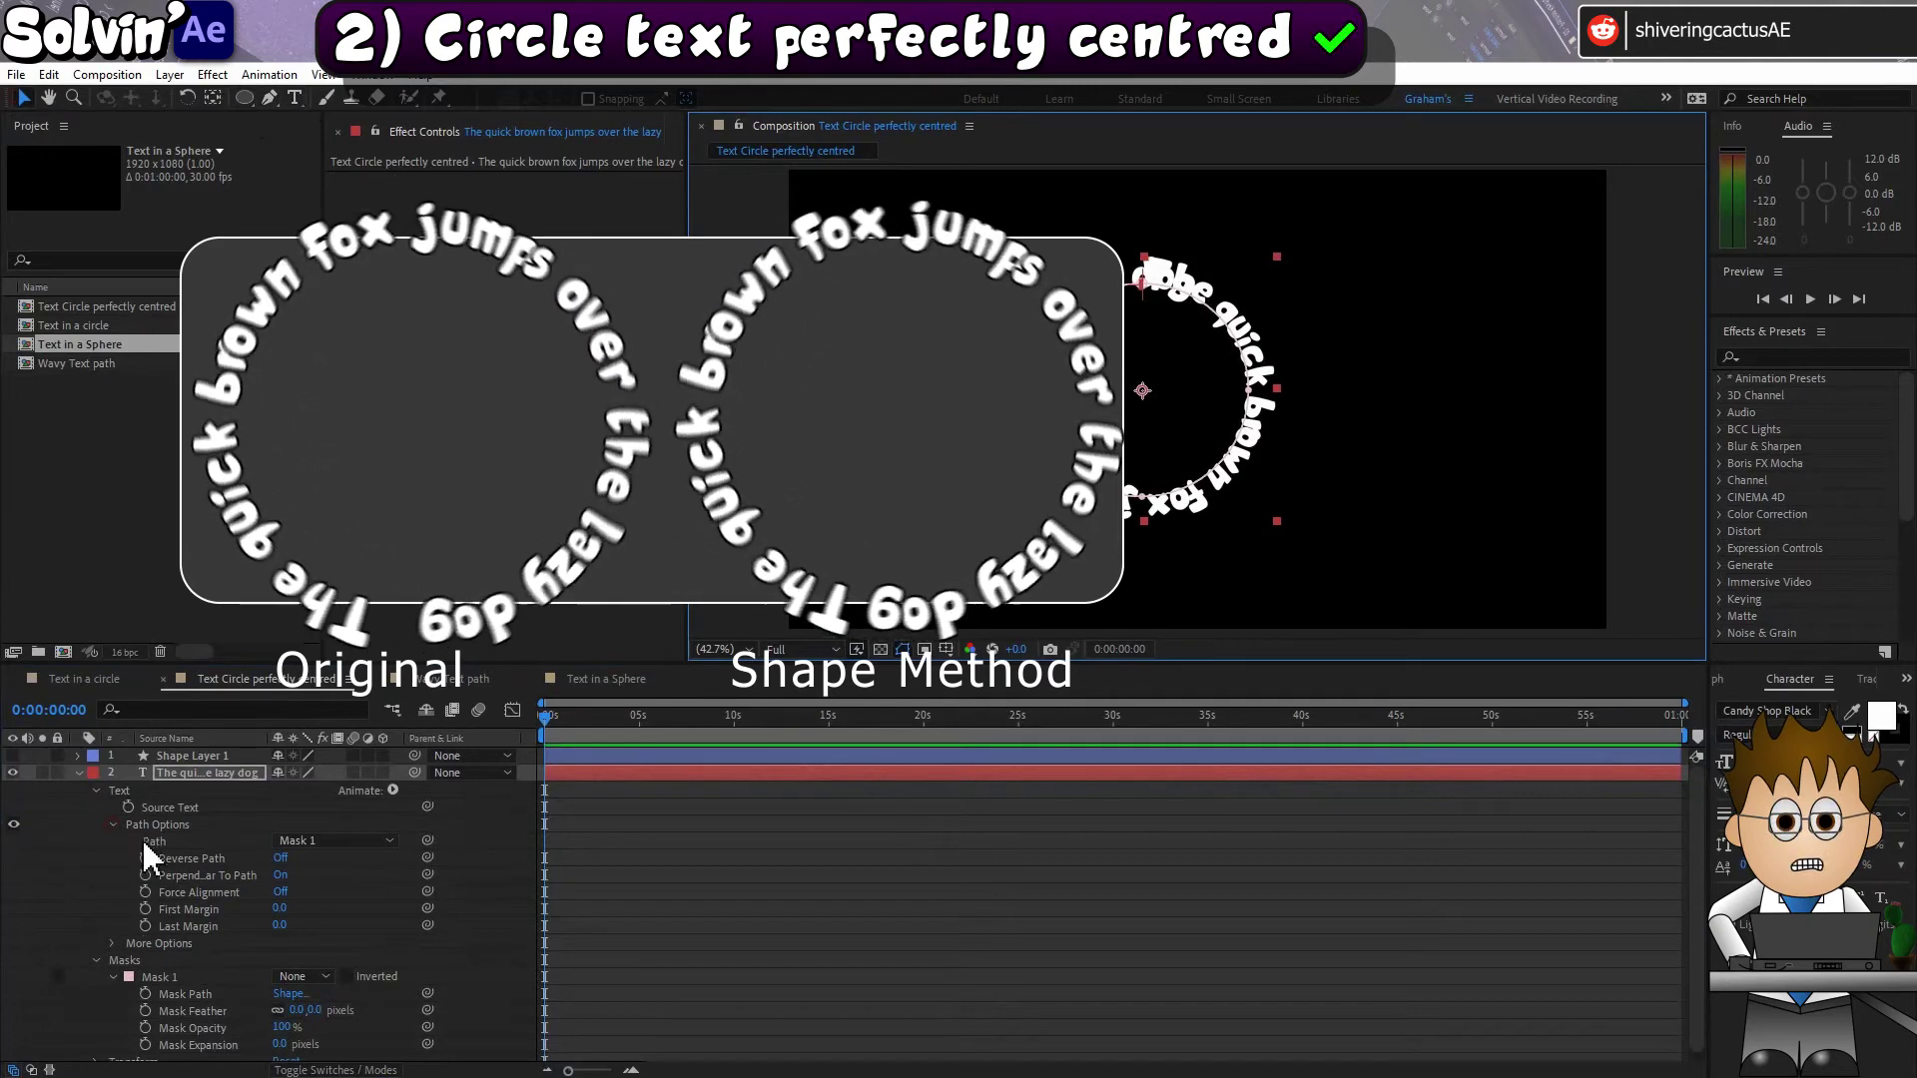
# Step: Keyframe the text layer's Rotation toward about 10 s and switch to the Wavy Text path comp
pyautogui.click(184, 771)
pyautogui.press('r')
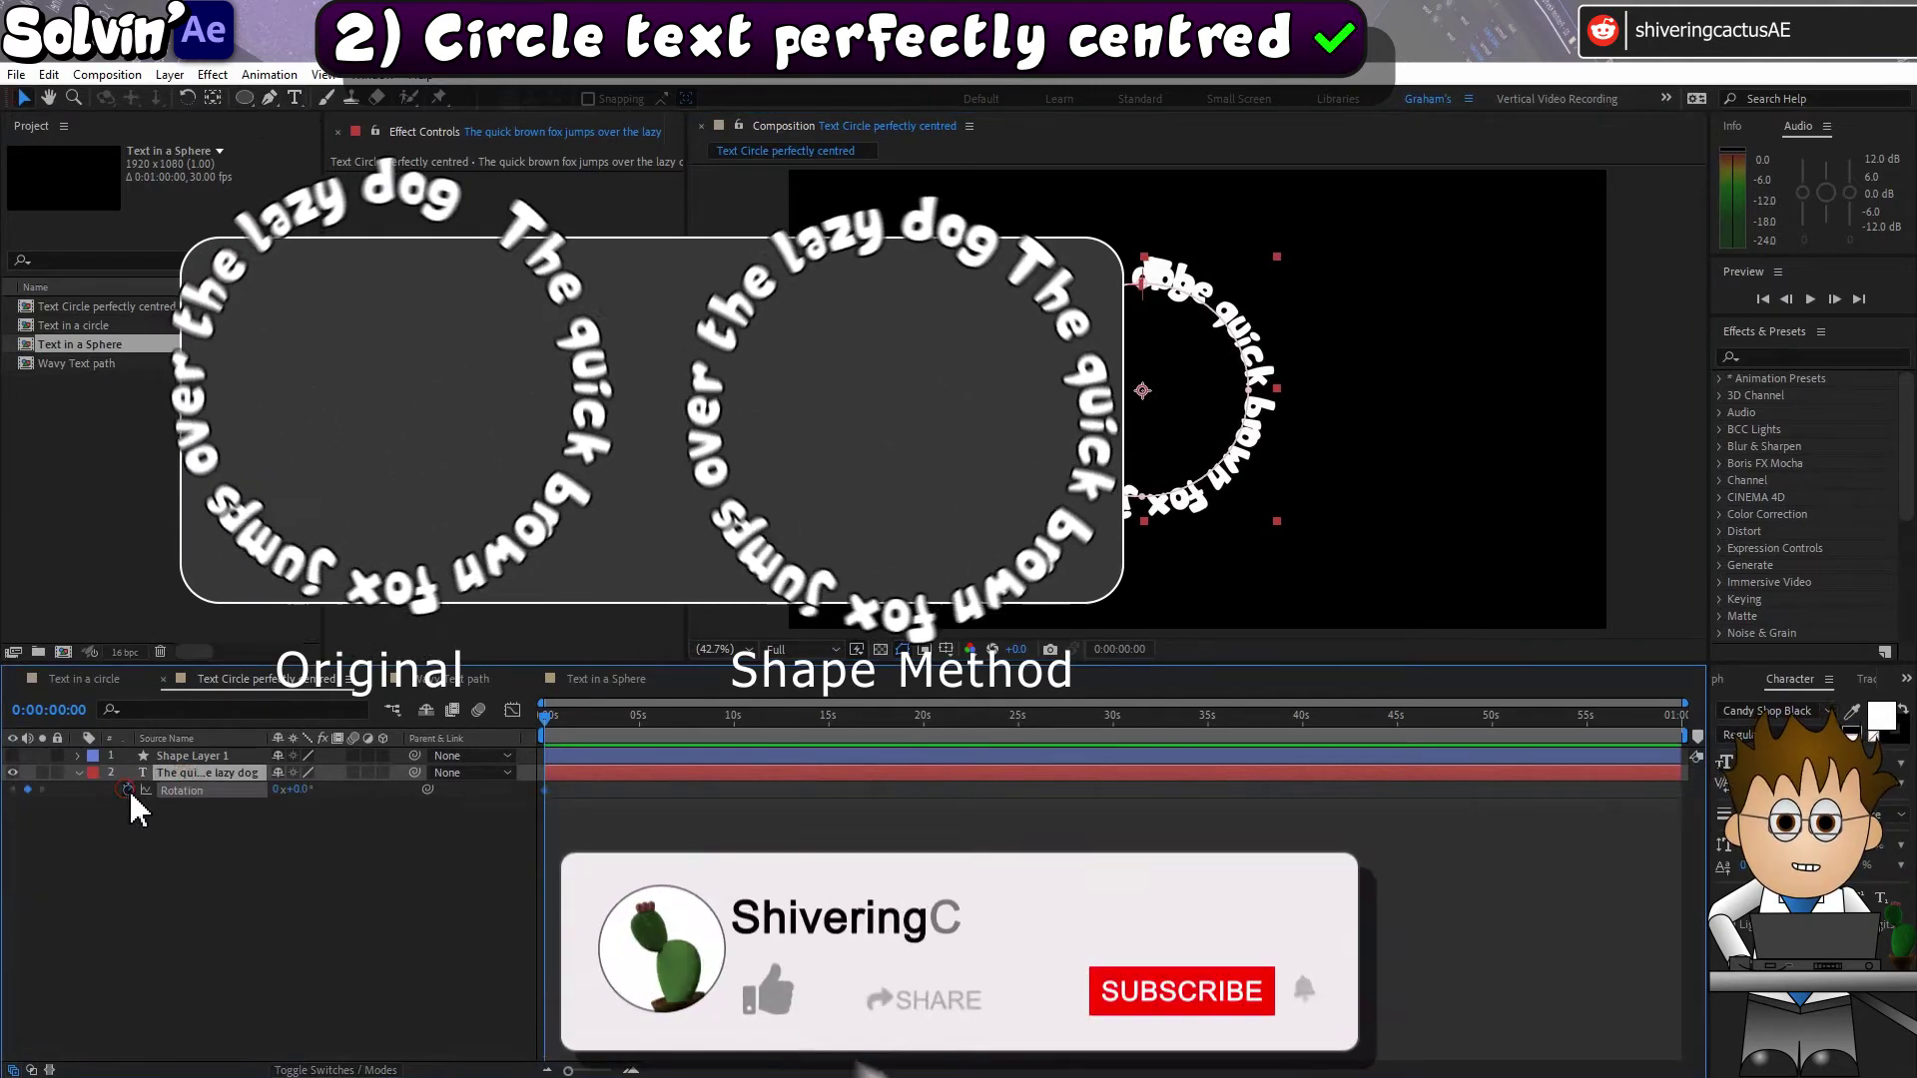
pyautogui.click(664, 719)
pyautogui.moveTo(667, 721); pyautogui.dragTo(733, 721)
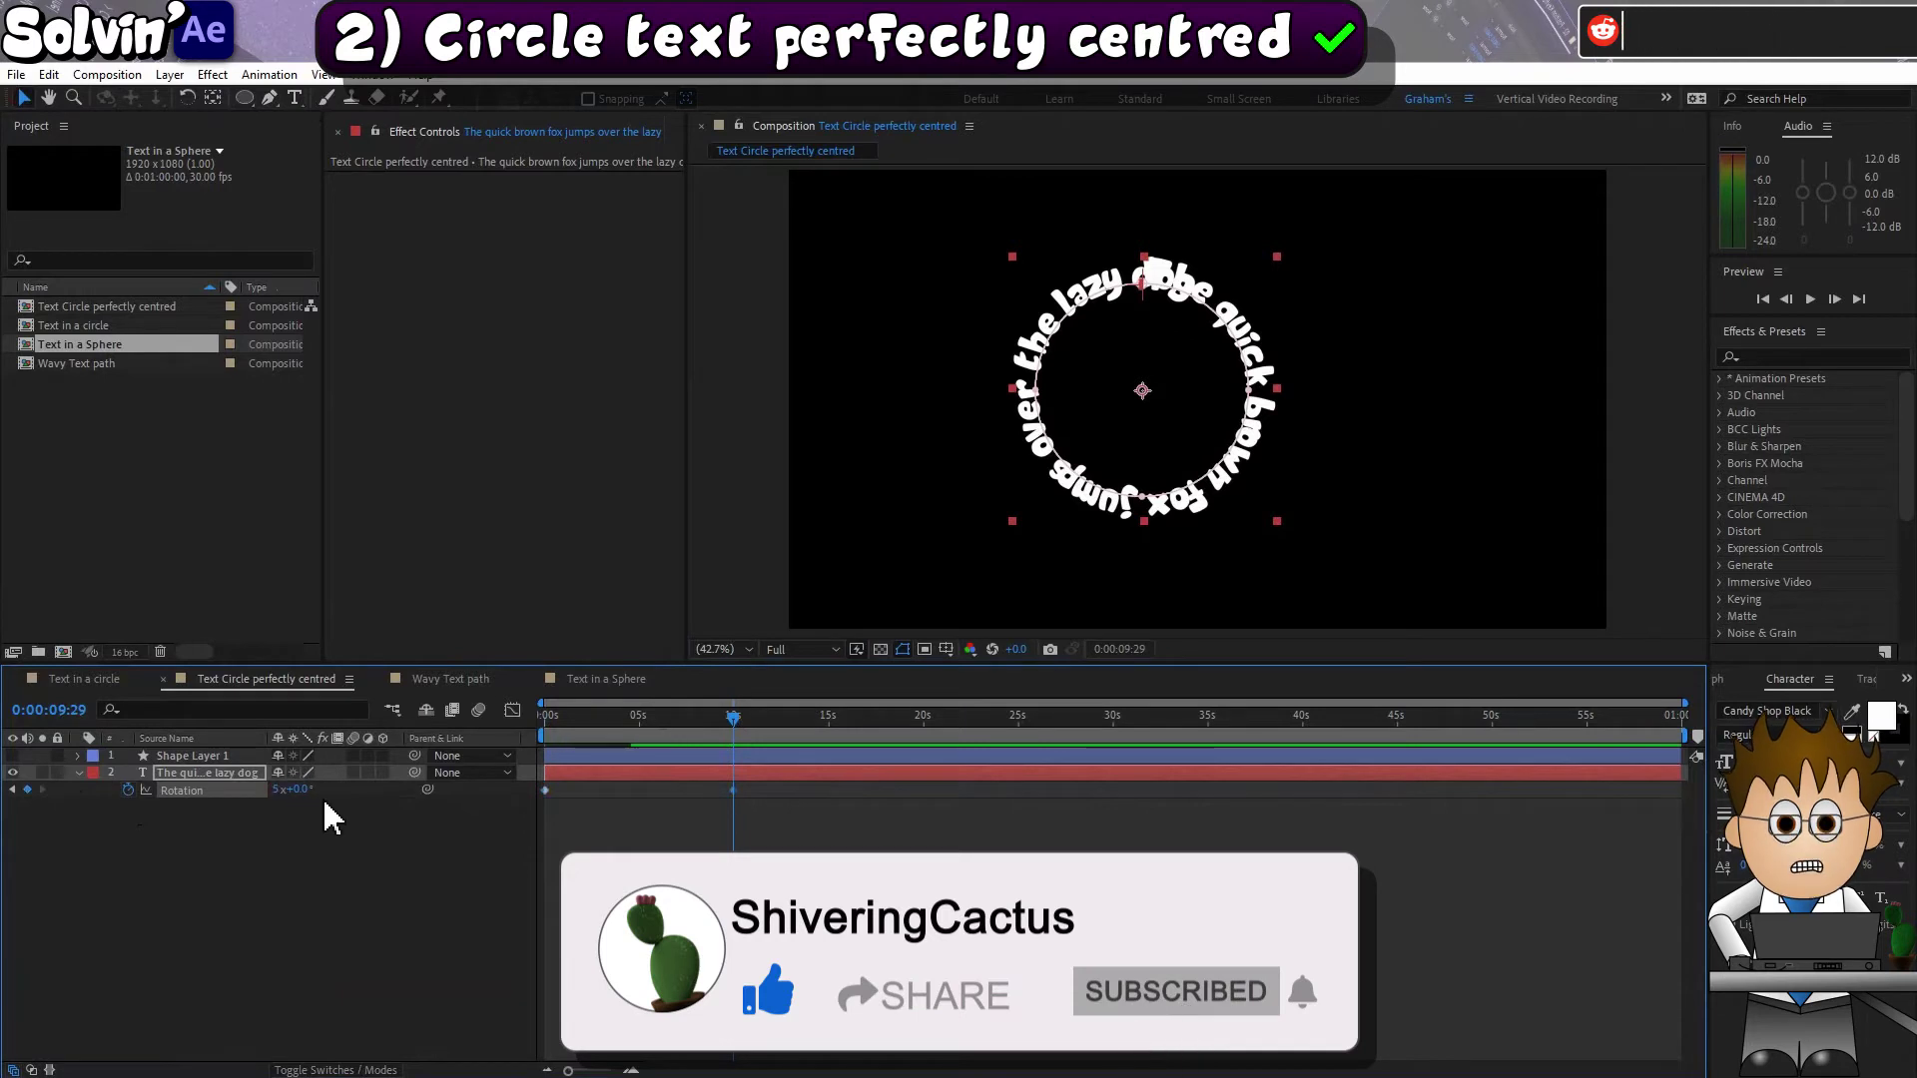
pyautogui.click(449, 680)
# Step: Draw a five-point wavy Pen mask across the text layer
pyautogui.click(204, 757)
pyautogui.press('g')
pyautogui.moveTo(827, 314); pyautogui.dragTo(856, 288)
pyautogui.moveTo(1025, 208); pyautogui.dragTo(1088, 221)
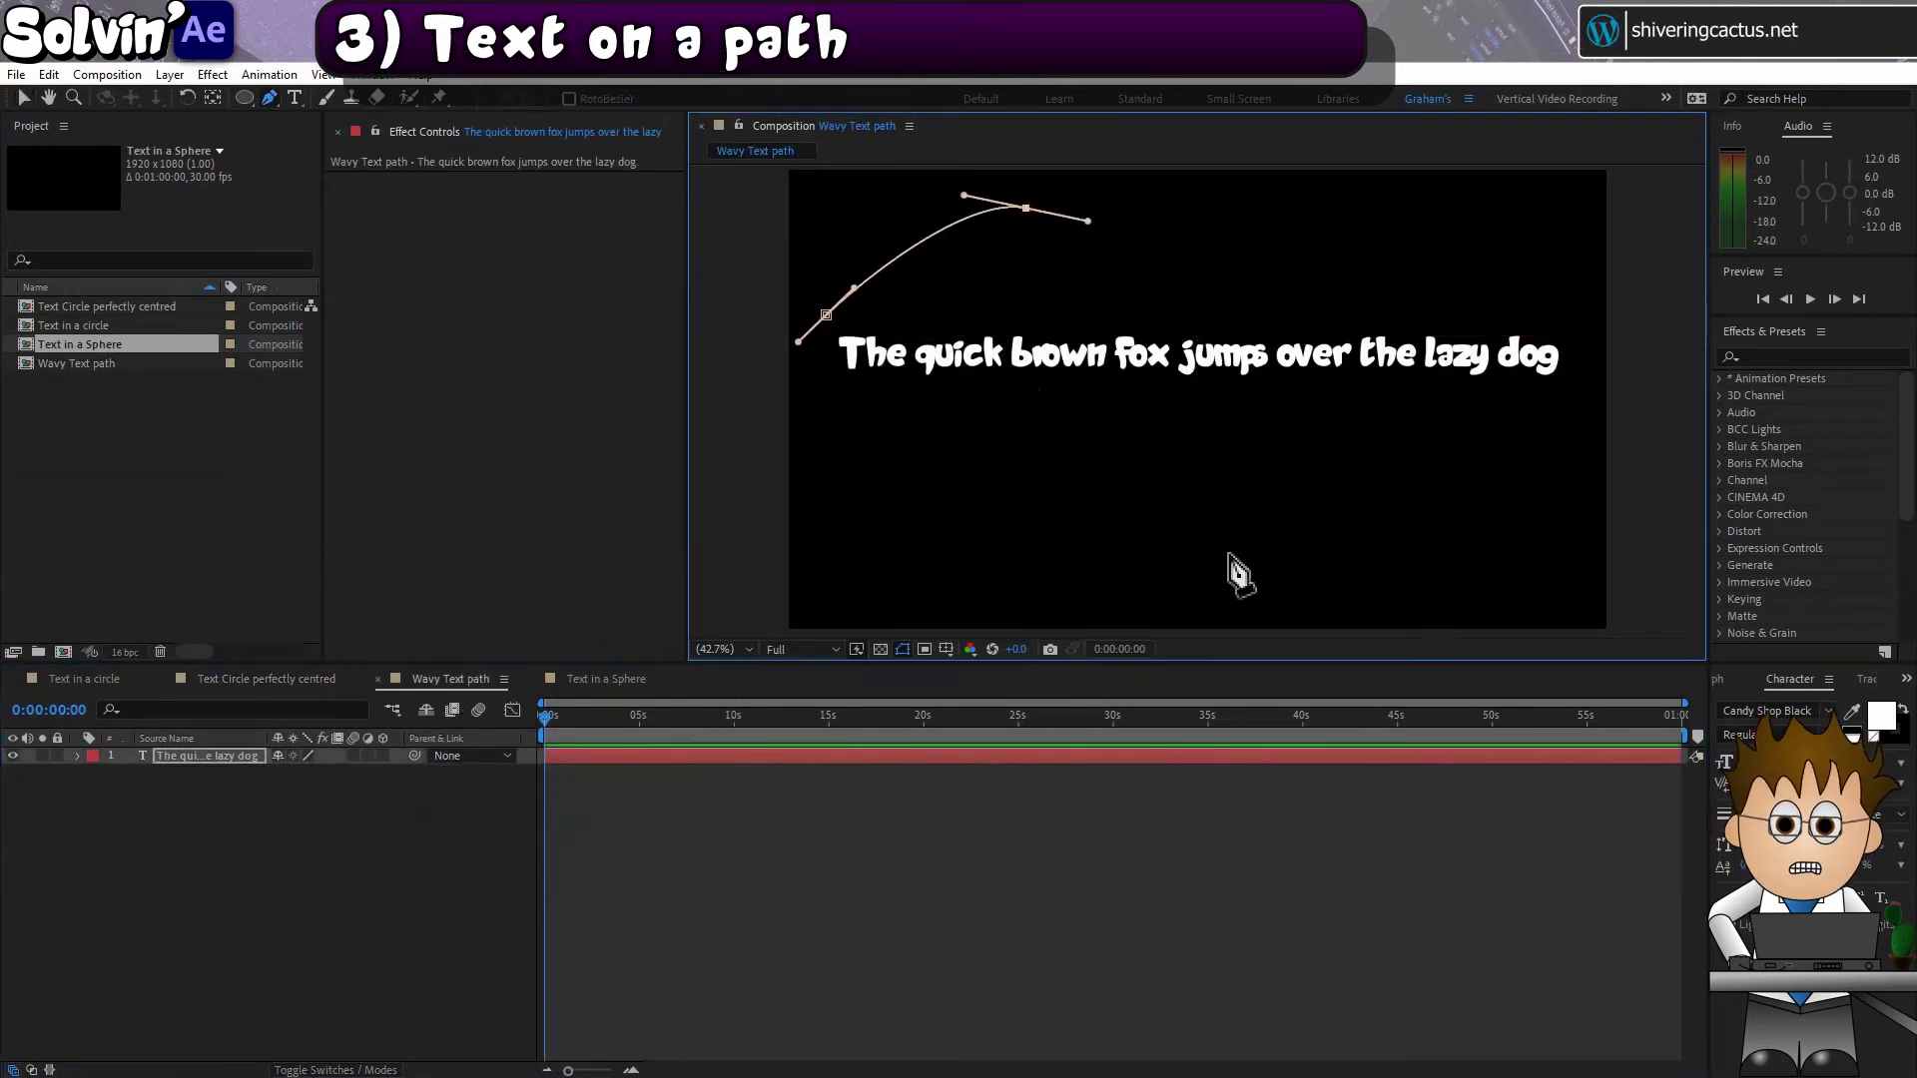
pyautogui.moveTo(1228, 554)
pyautogui.mouseDown()
pyautogui.moveTo(1438, 544)
pyautogui.moveTo(1438, 514)
pyautogui.mouseUp()
pyautogui.moveTo(1430, 233); pyautogui.dragTo(1572, 290)
pyautogui.moveTo(1570, 511); pyautogui.dragTo(1529, 575)
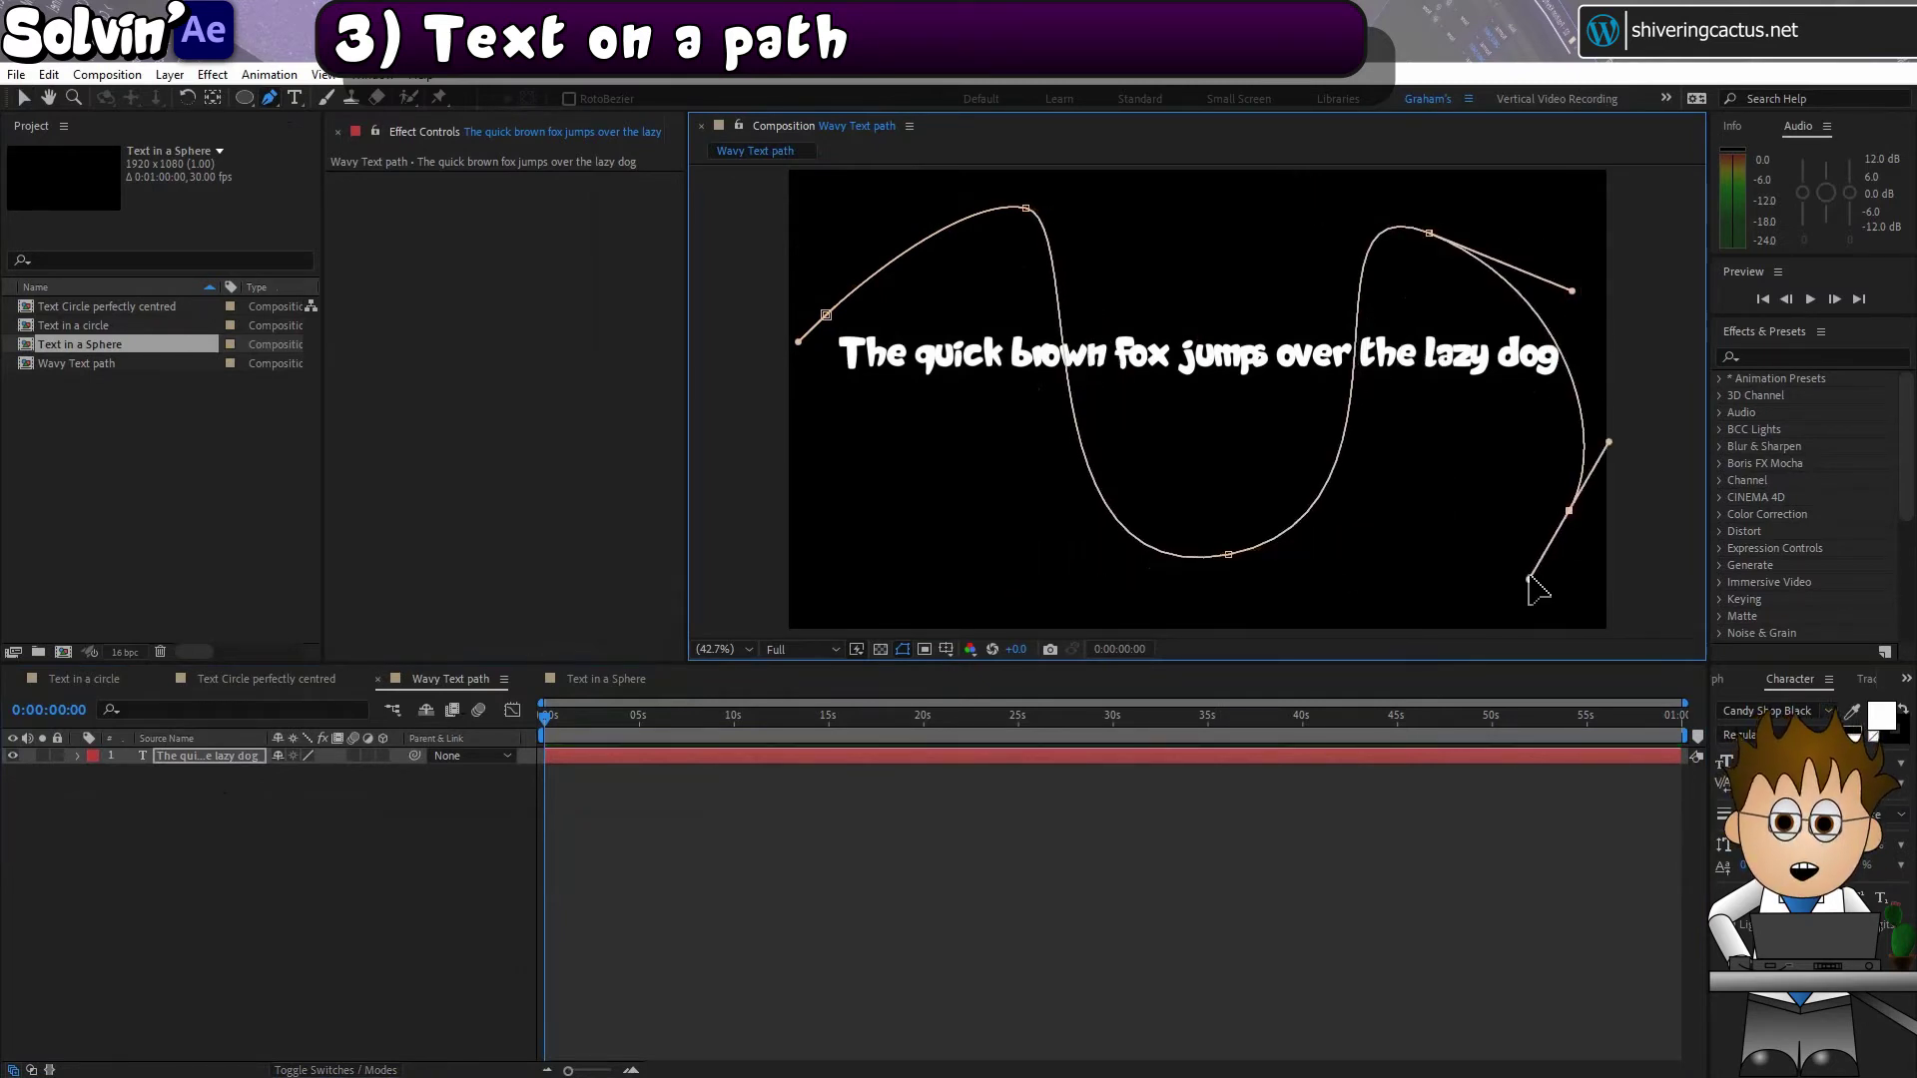
# Step: Put the text on the wavy Mask 1, set Last Margin -368, enable Force Alignment, and preview
pyautogui.click(175, 756)
pyautogui.click(78, 756)
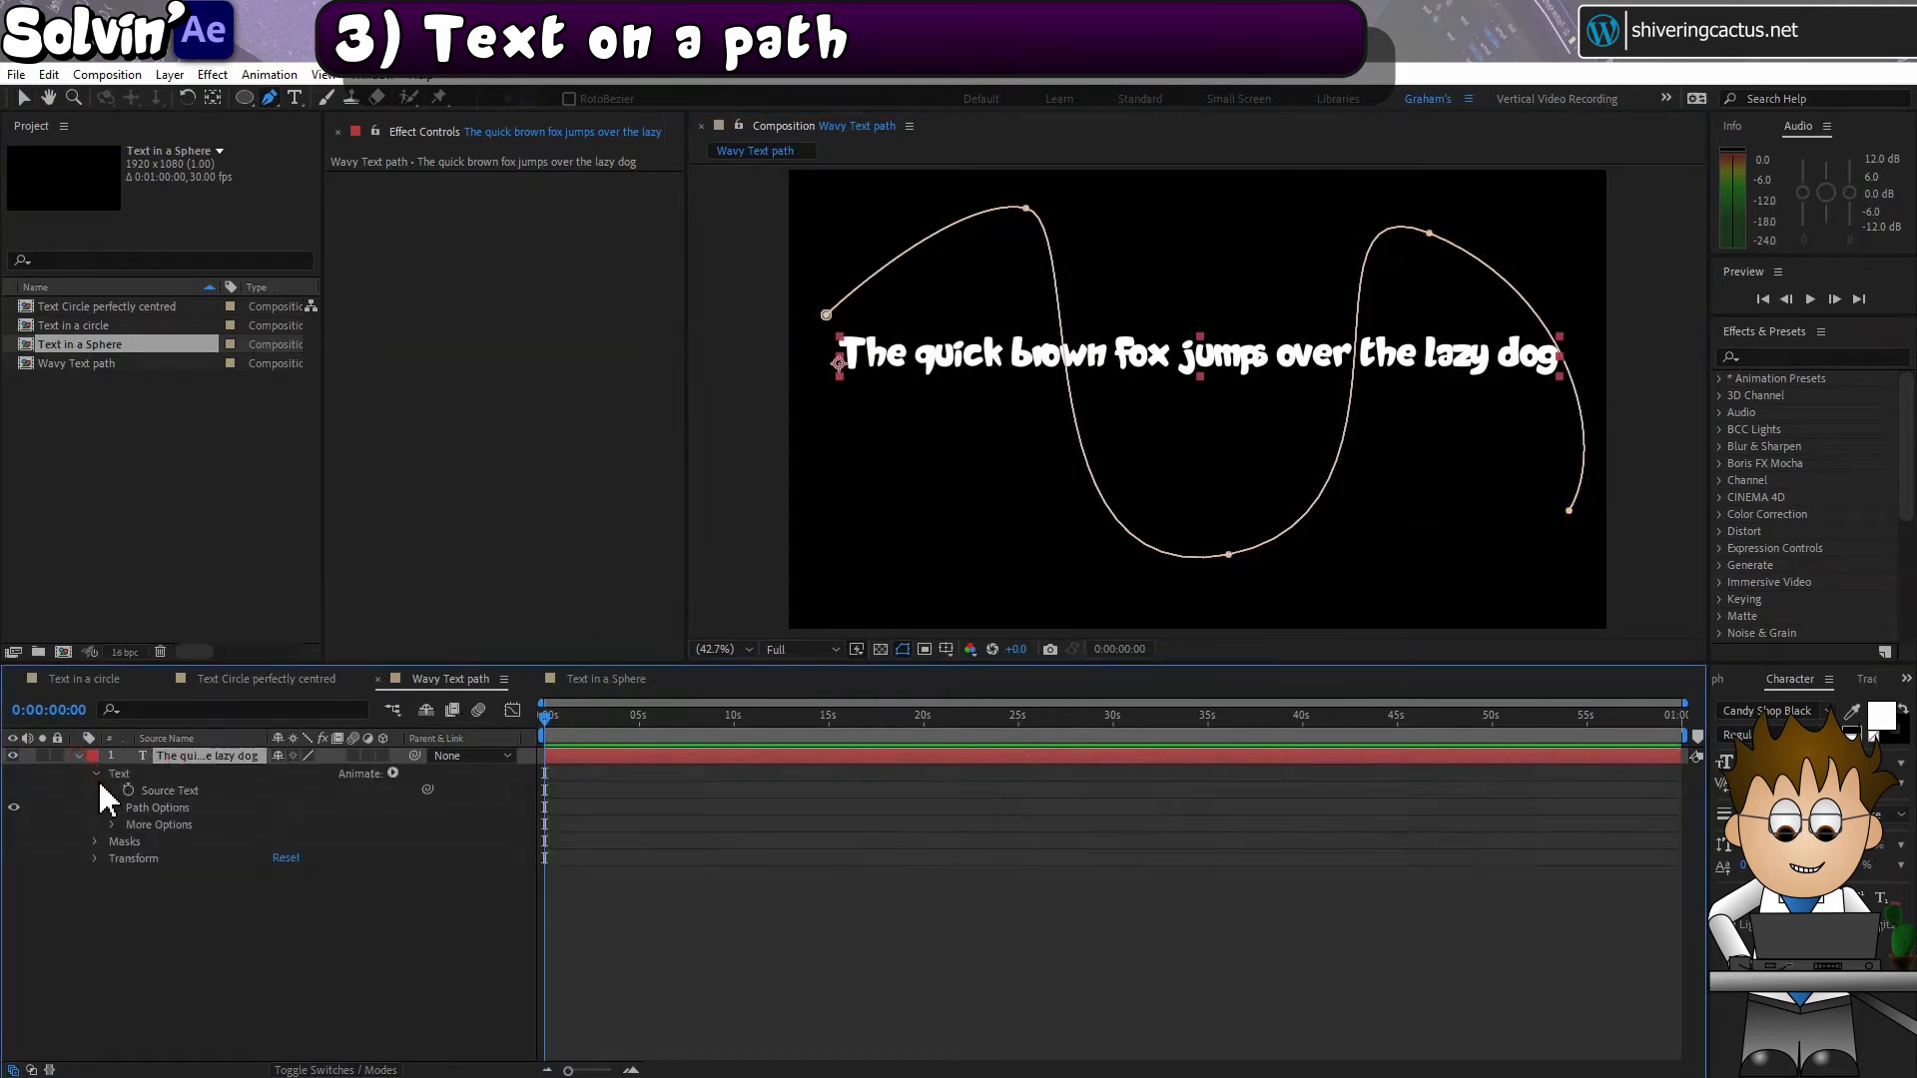
pyautogui.click(112, 808)
pyautogui.click(324, 824)
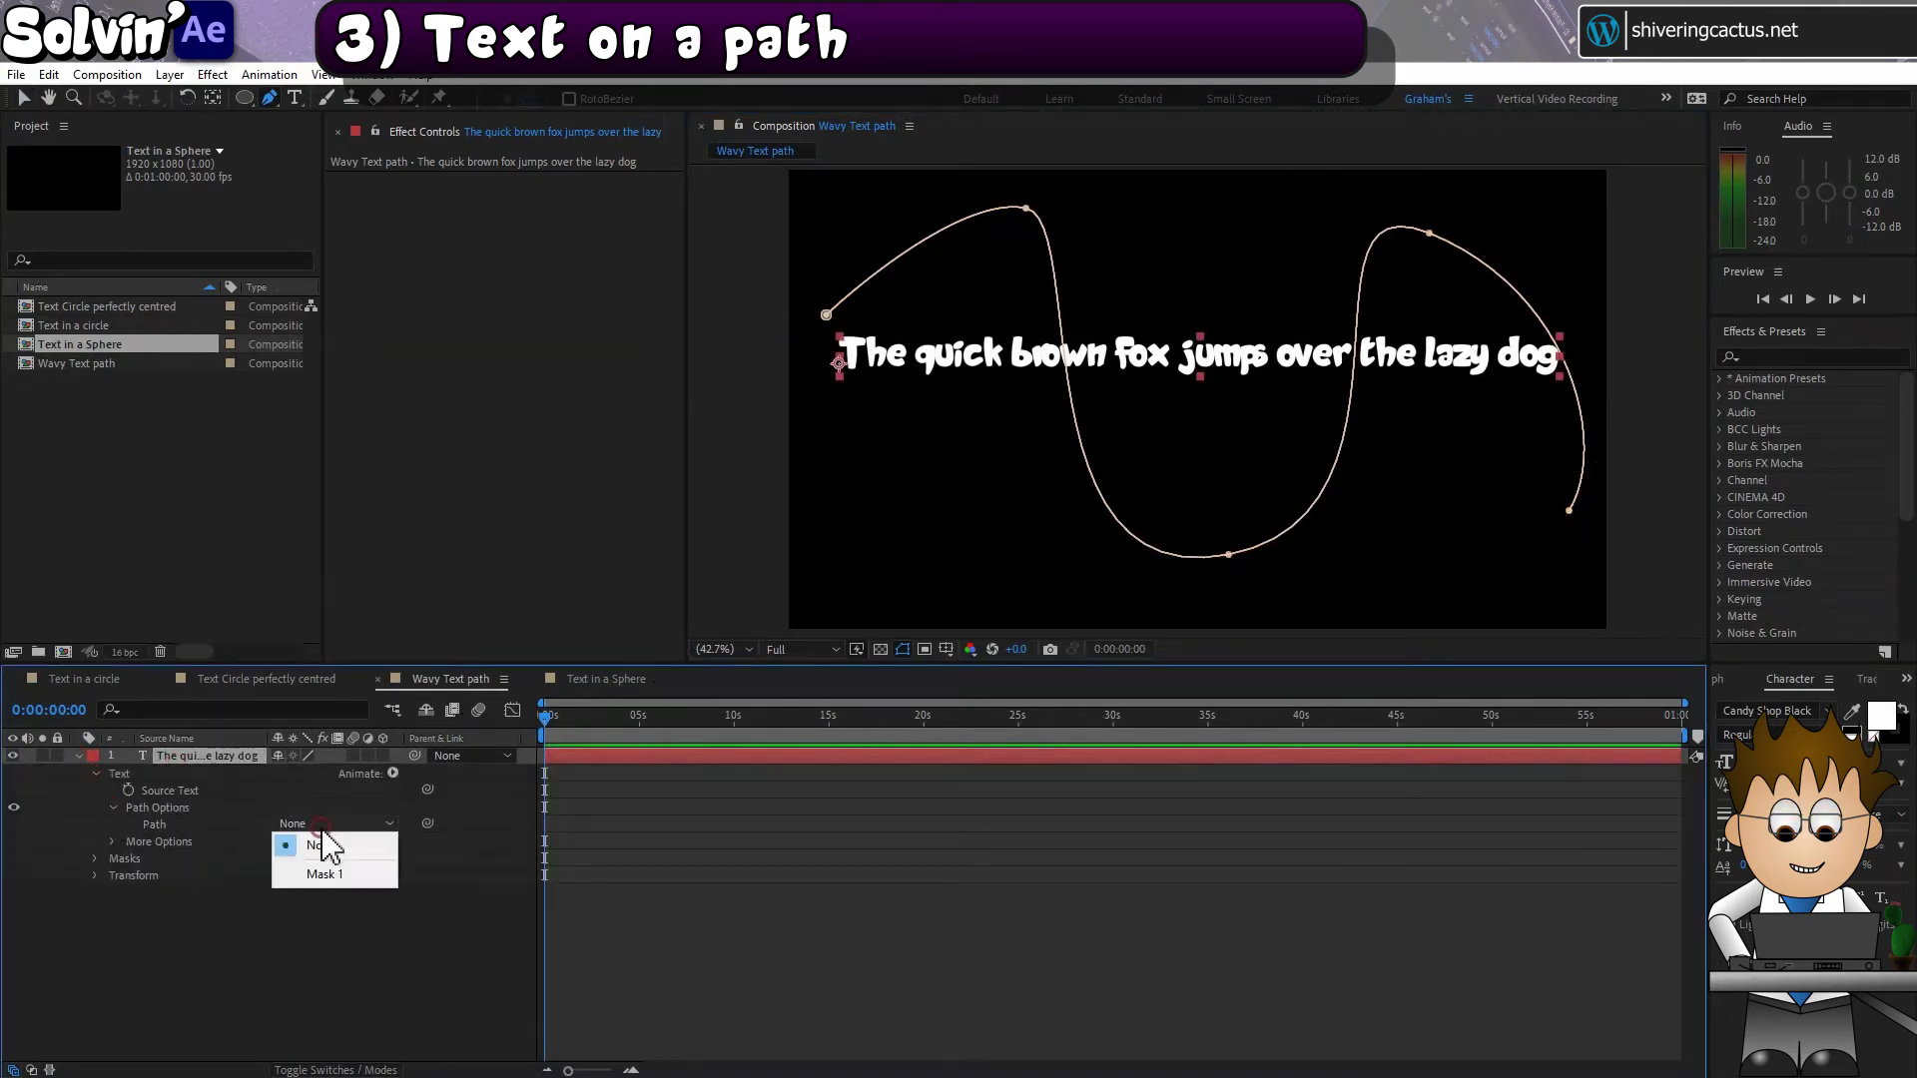
pyautogui.click(371, 877)
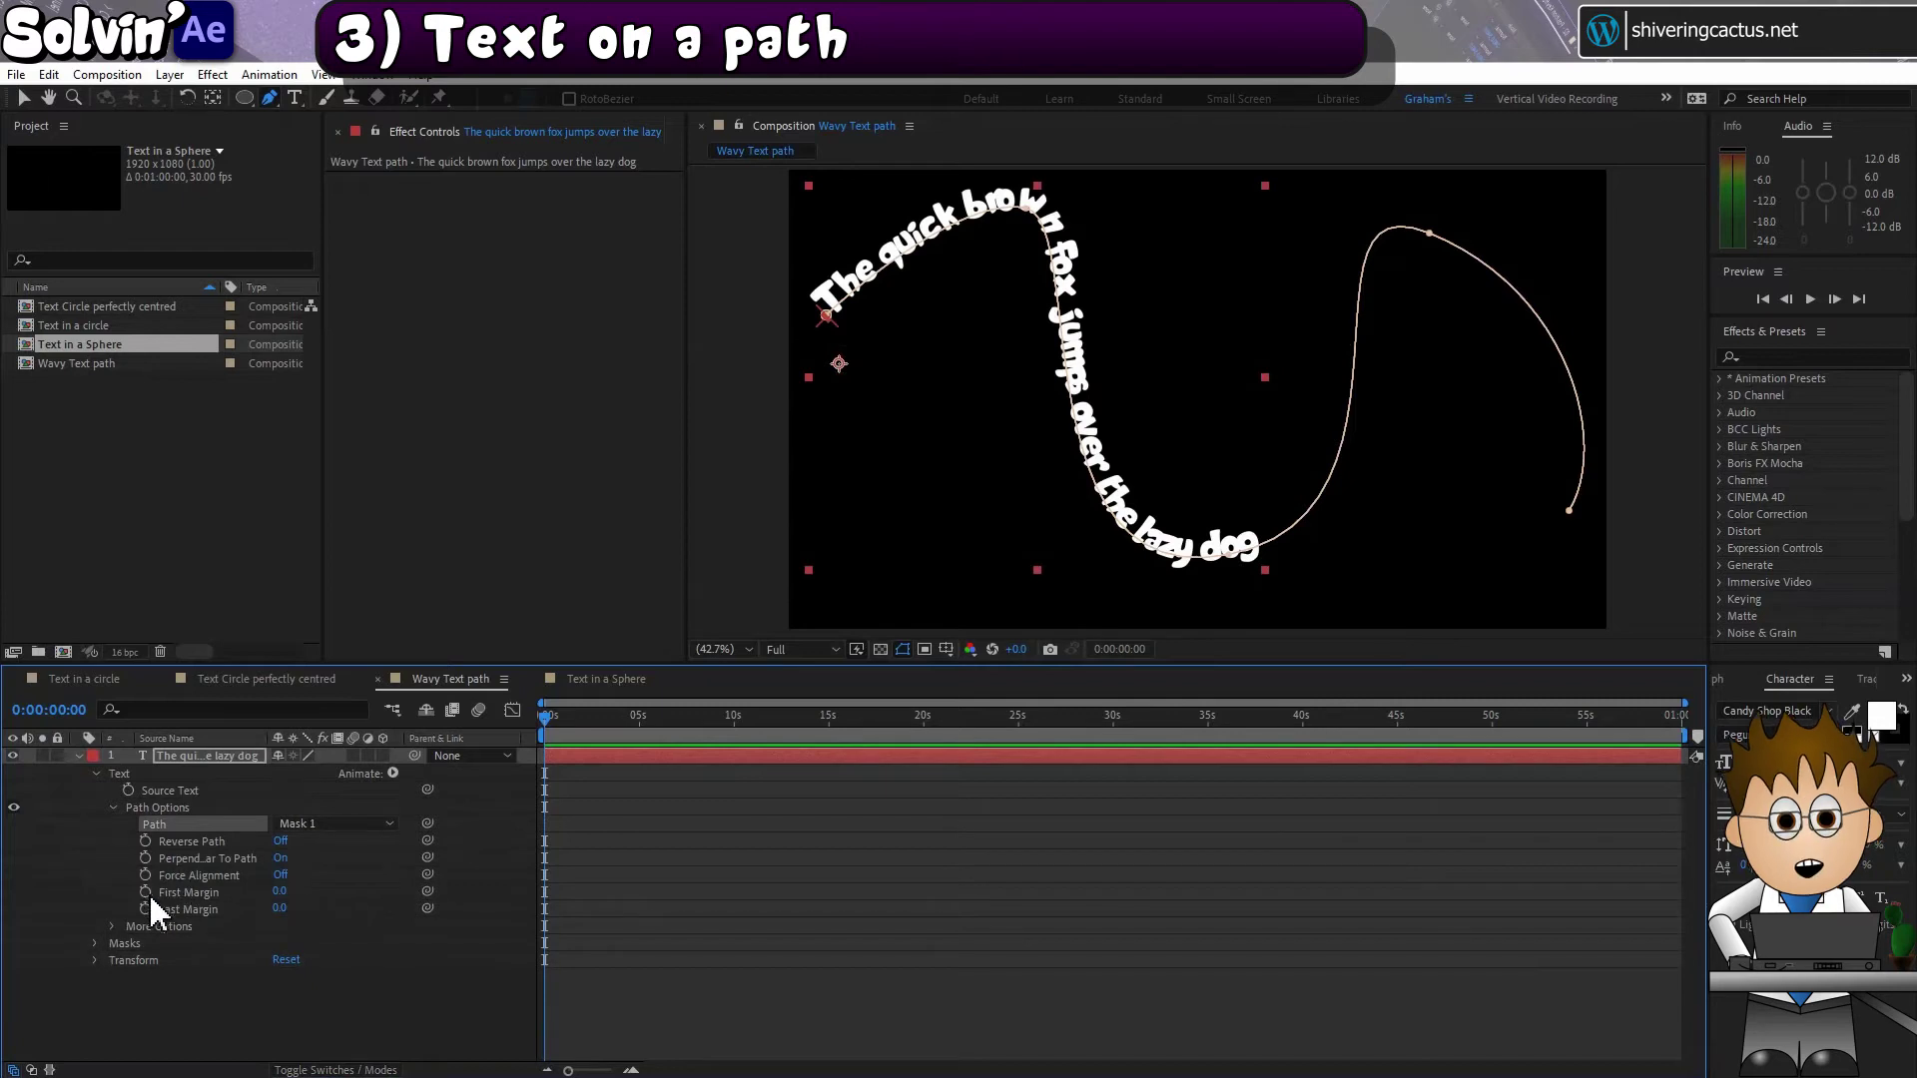
pyautogui.moveTo(279, 910); pyautogui.dragTo(60, 886)
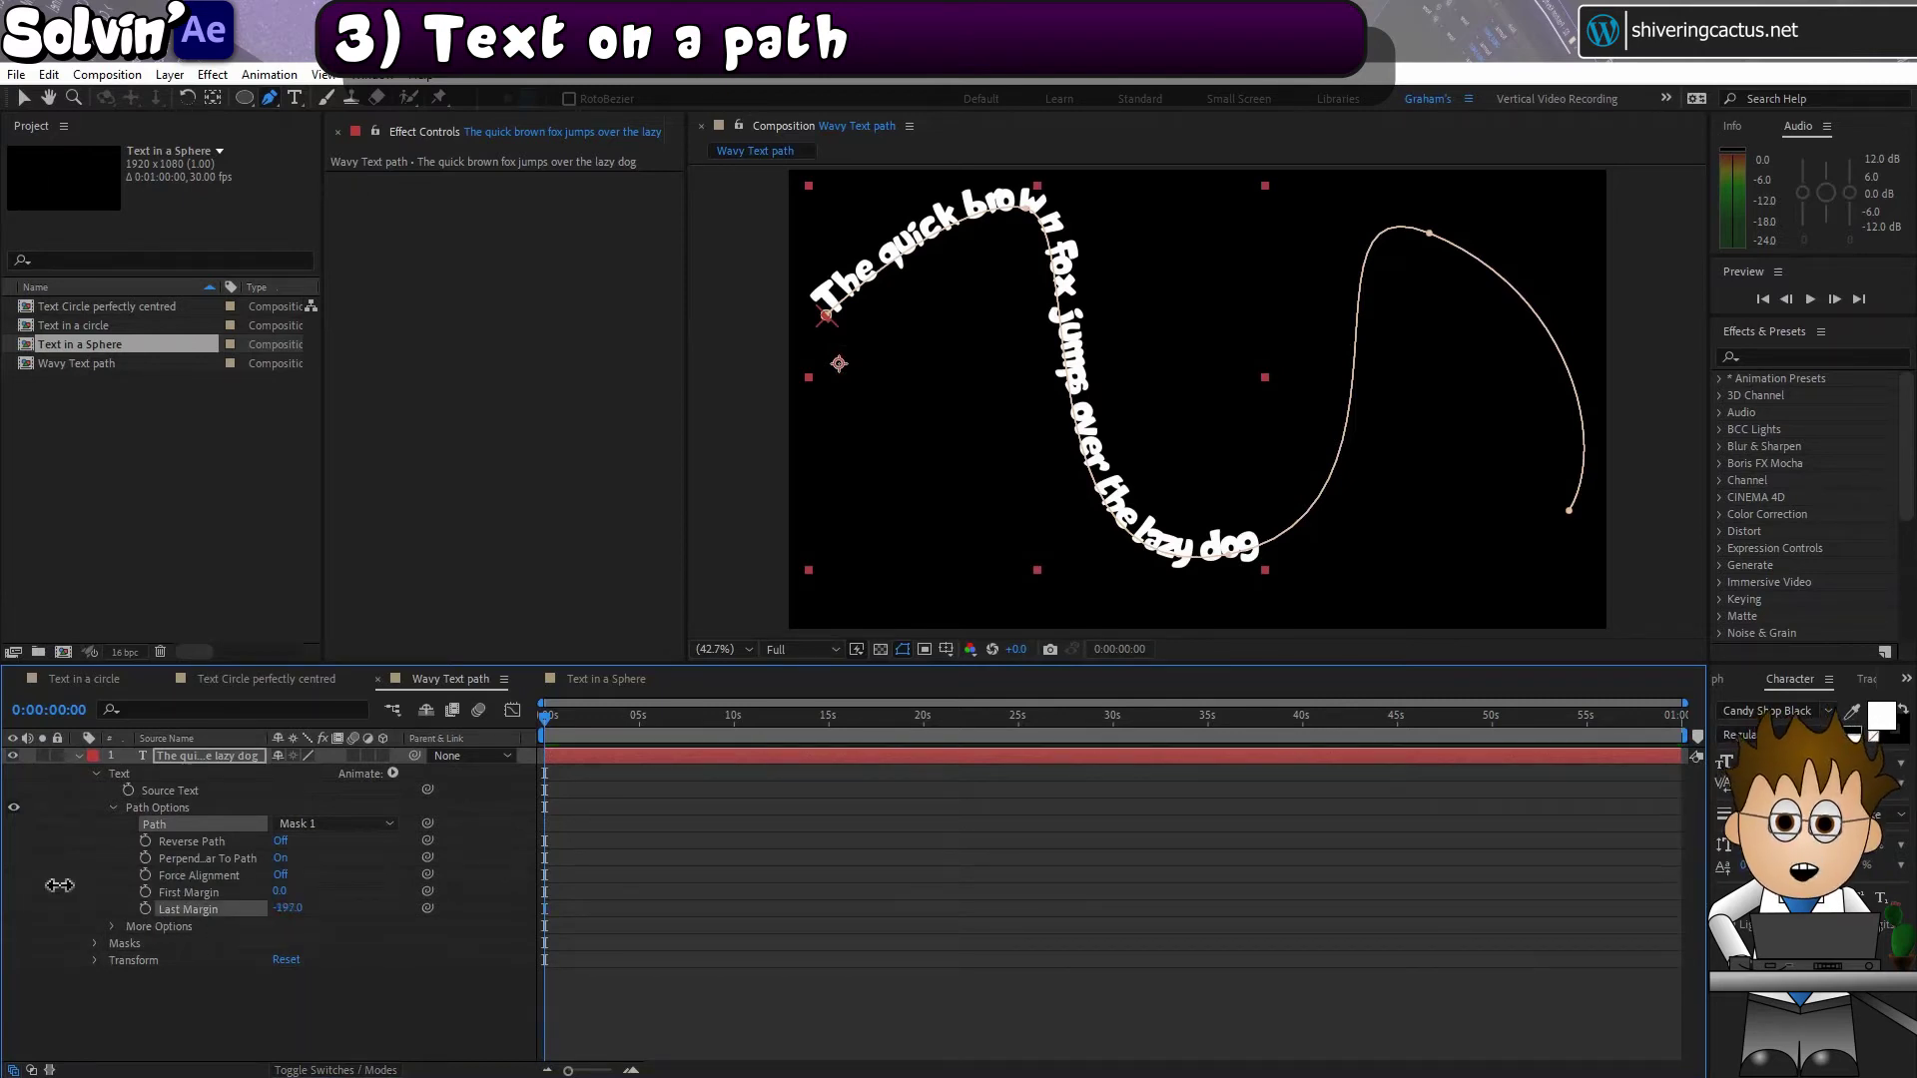
pyautogui.click(281, 874)
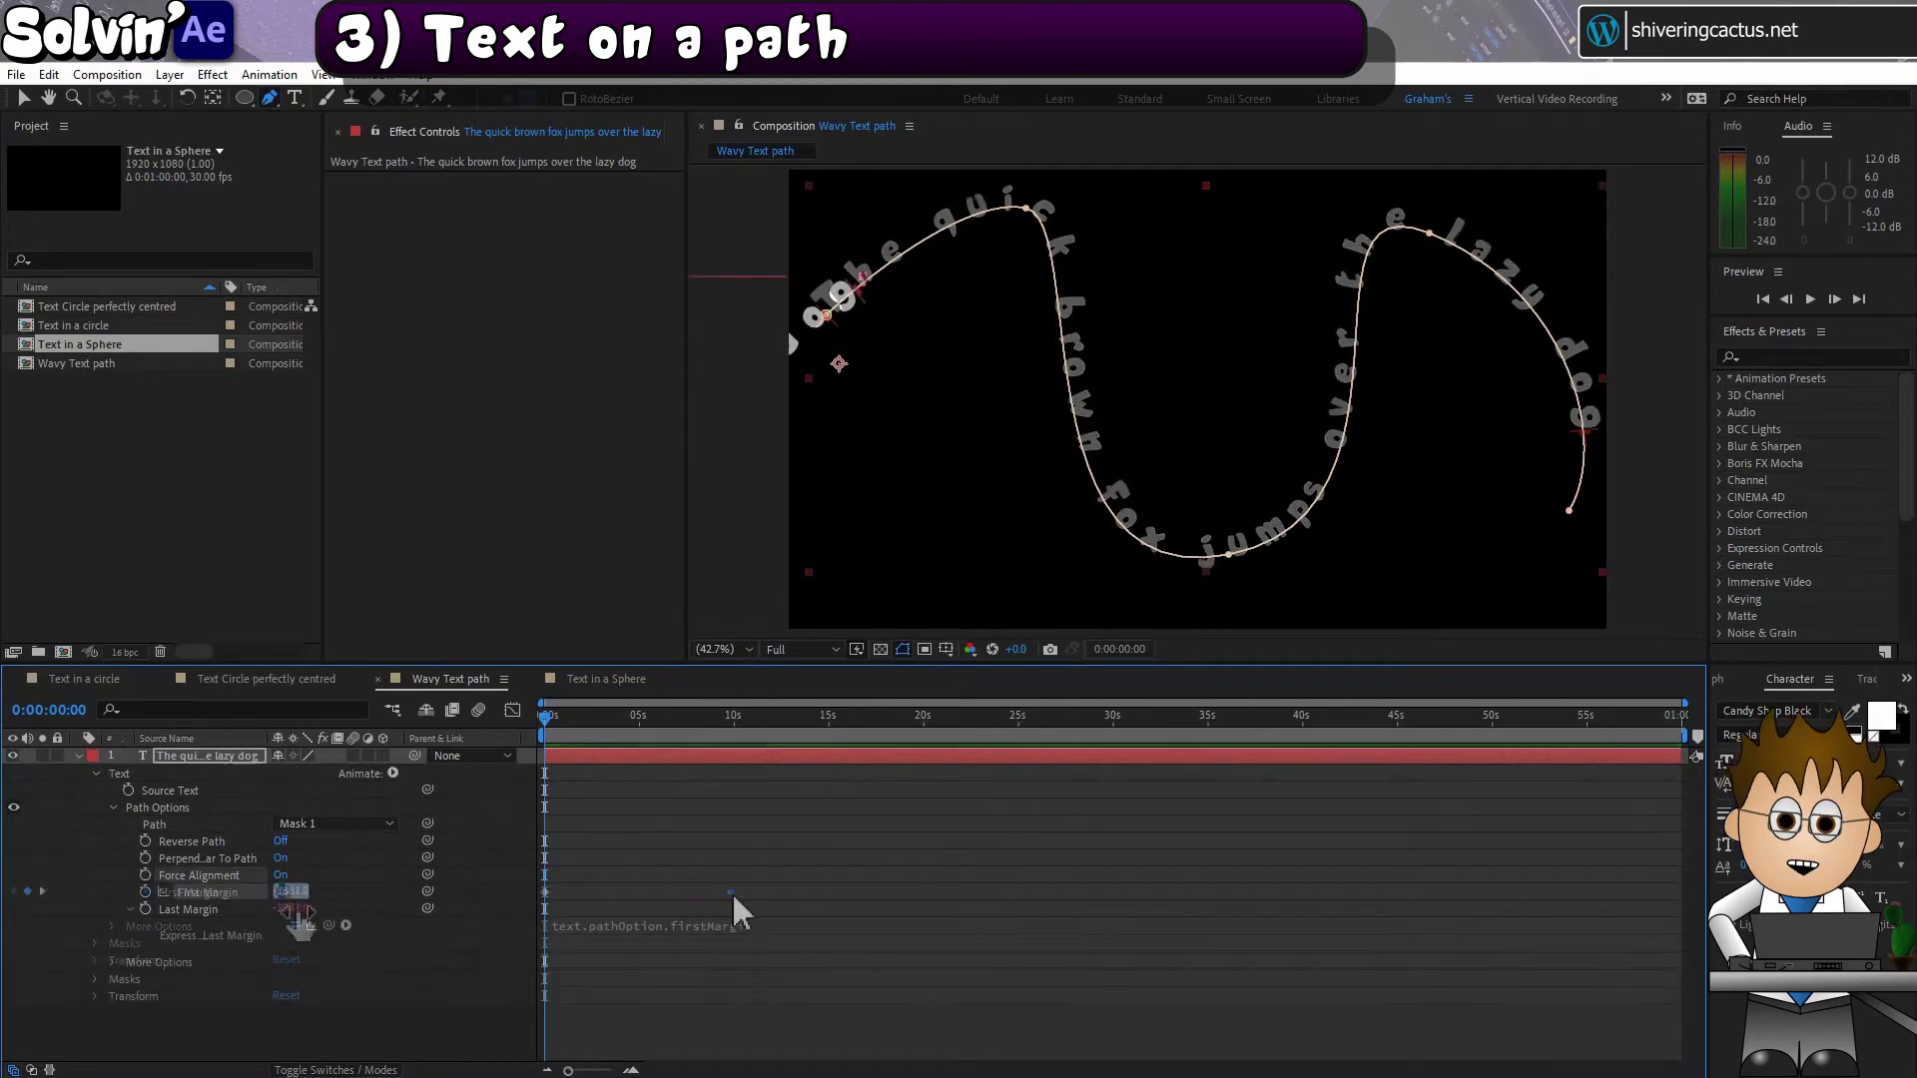
pyautogui.press('space')
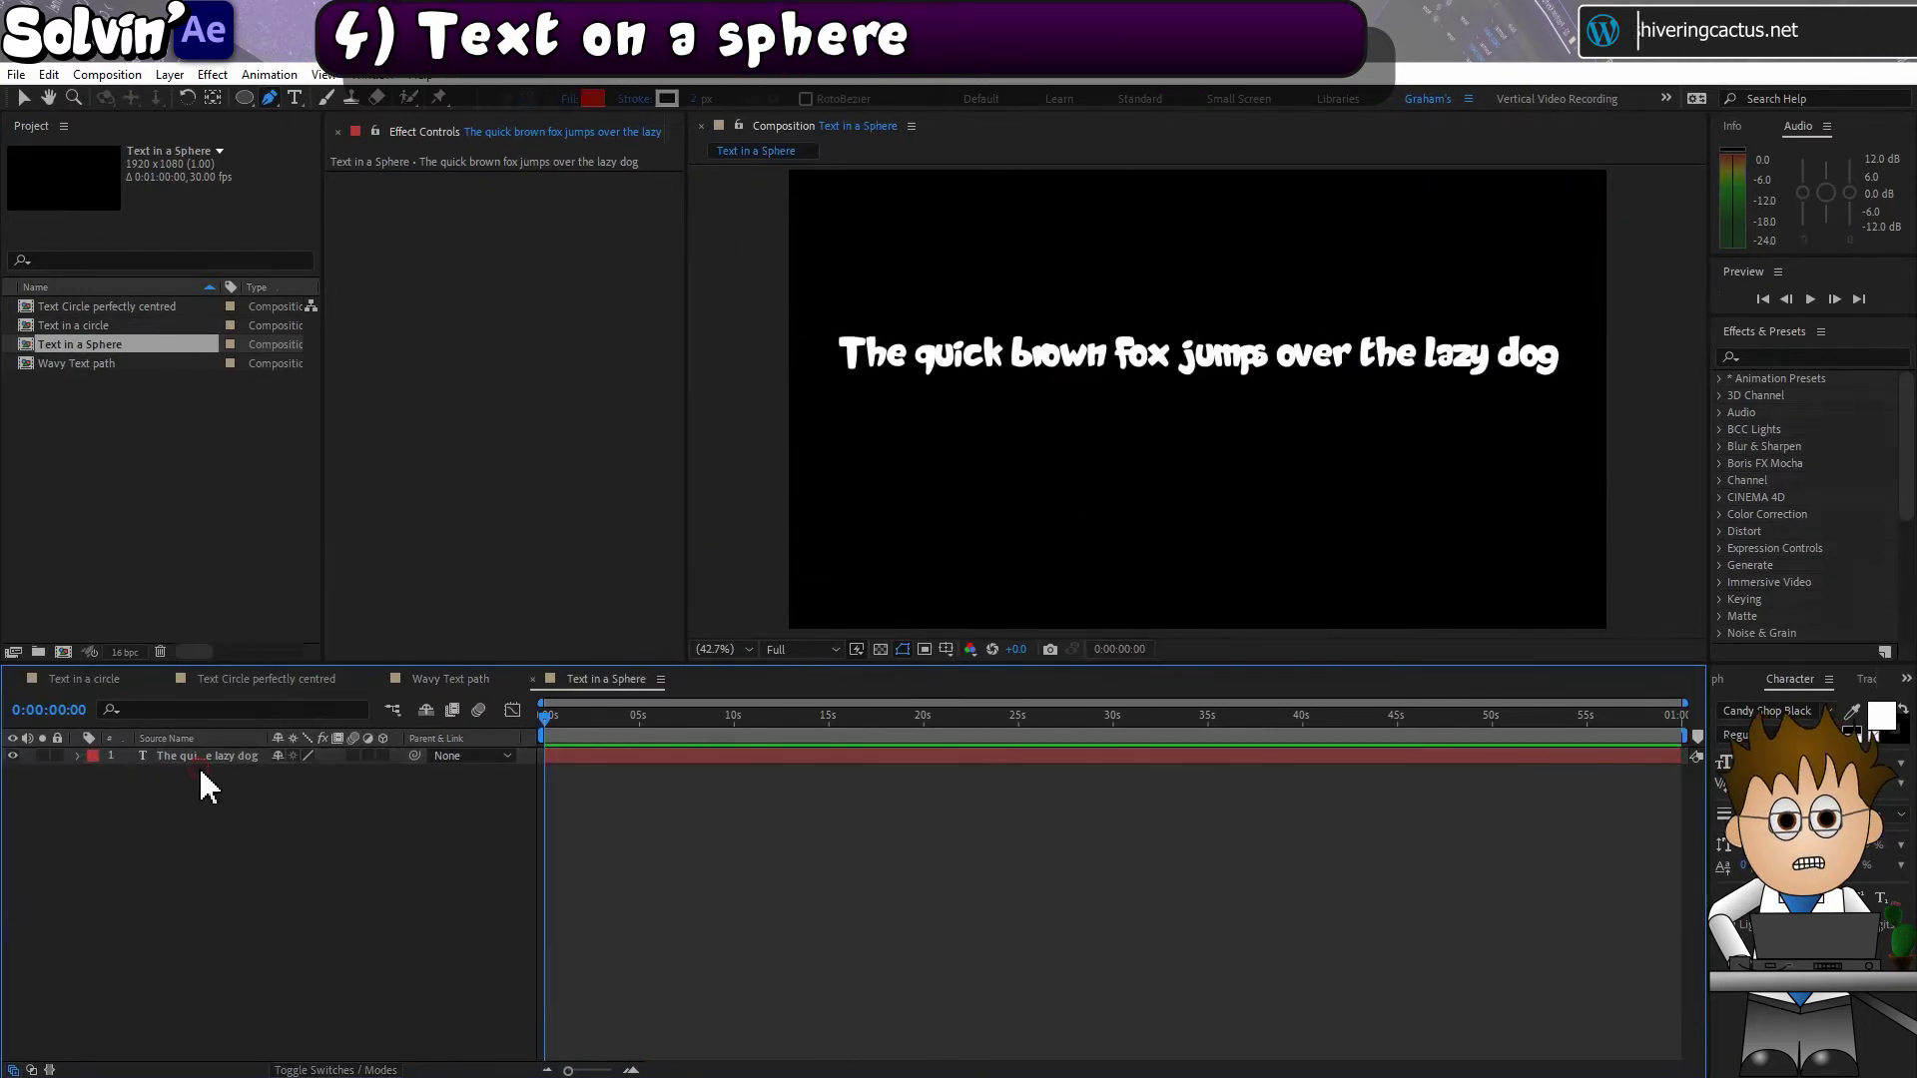
# Step: Apply the Perspective > CC Sphere effect to the text layer
pyautogui.click(202, 760)
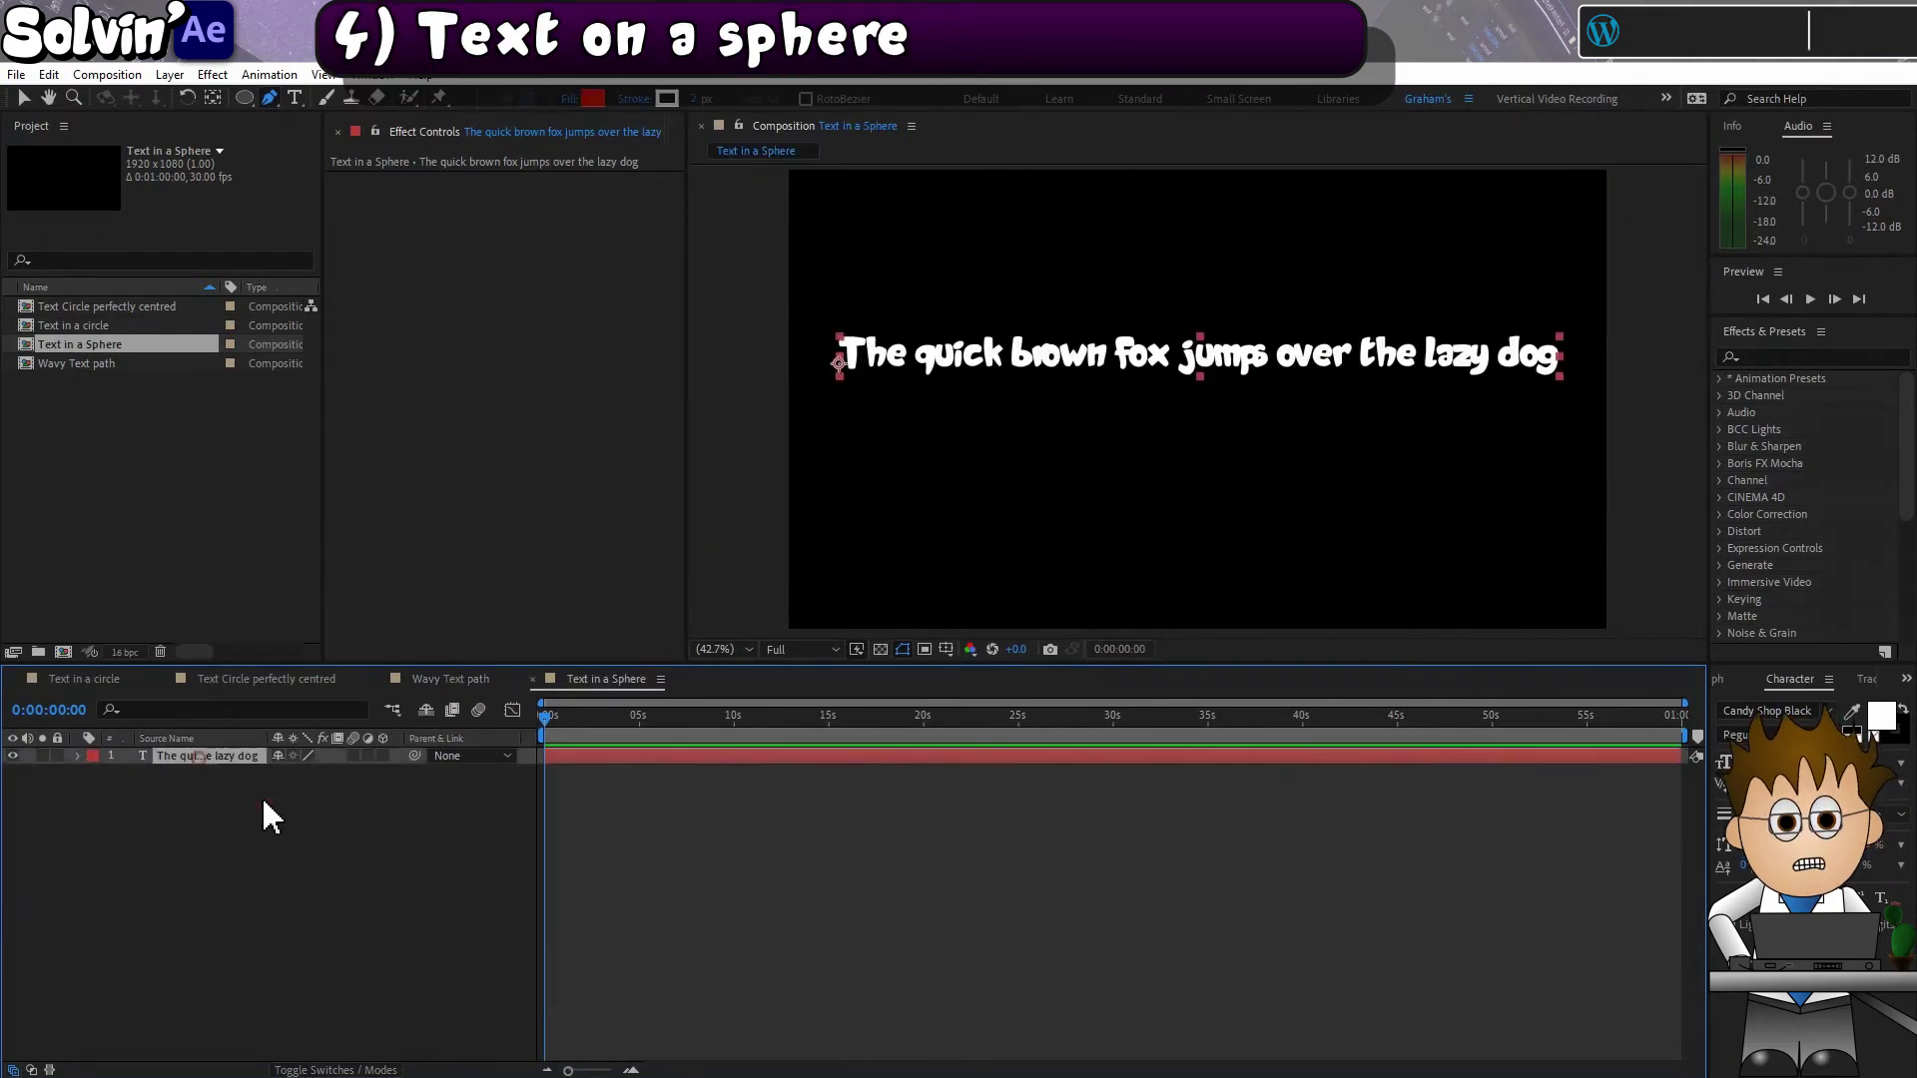
pyautogui.click(213, 75)
pyautogui.click(331, 522)
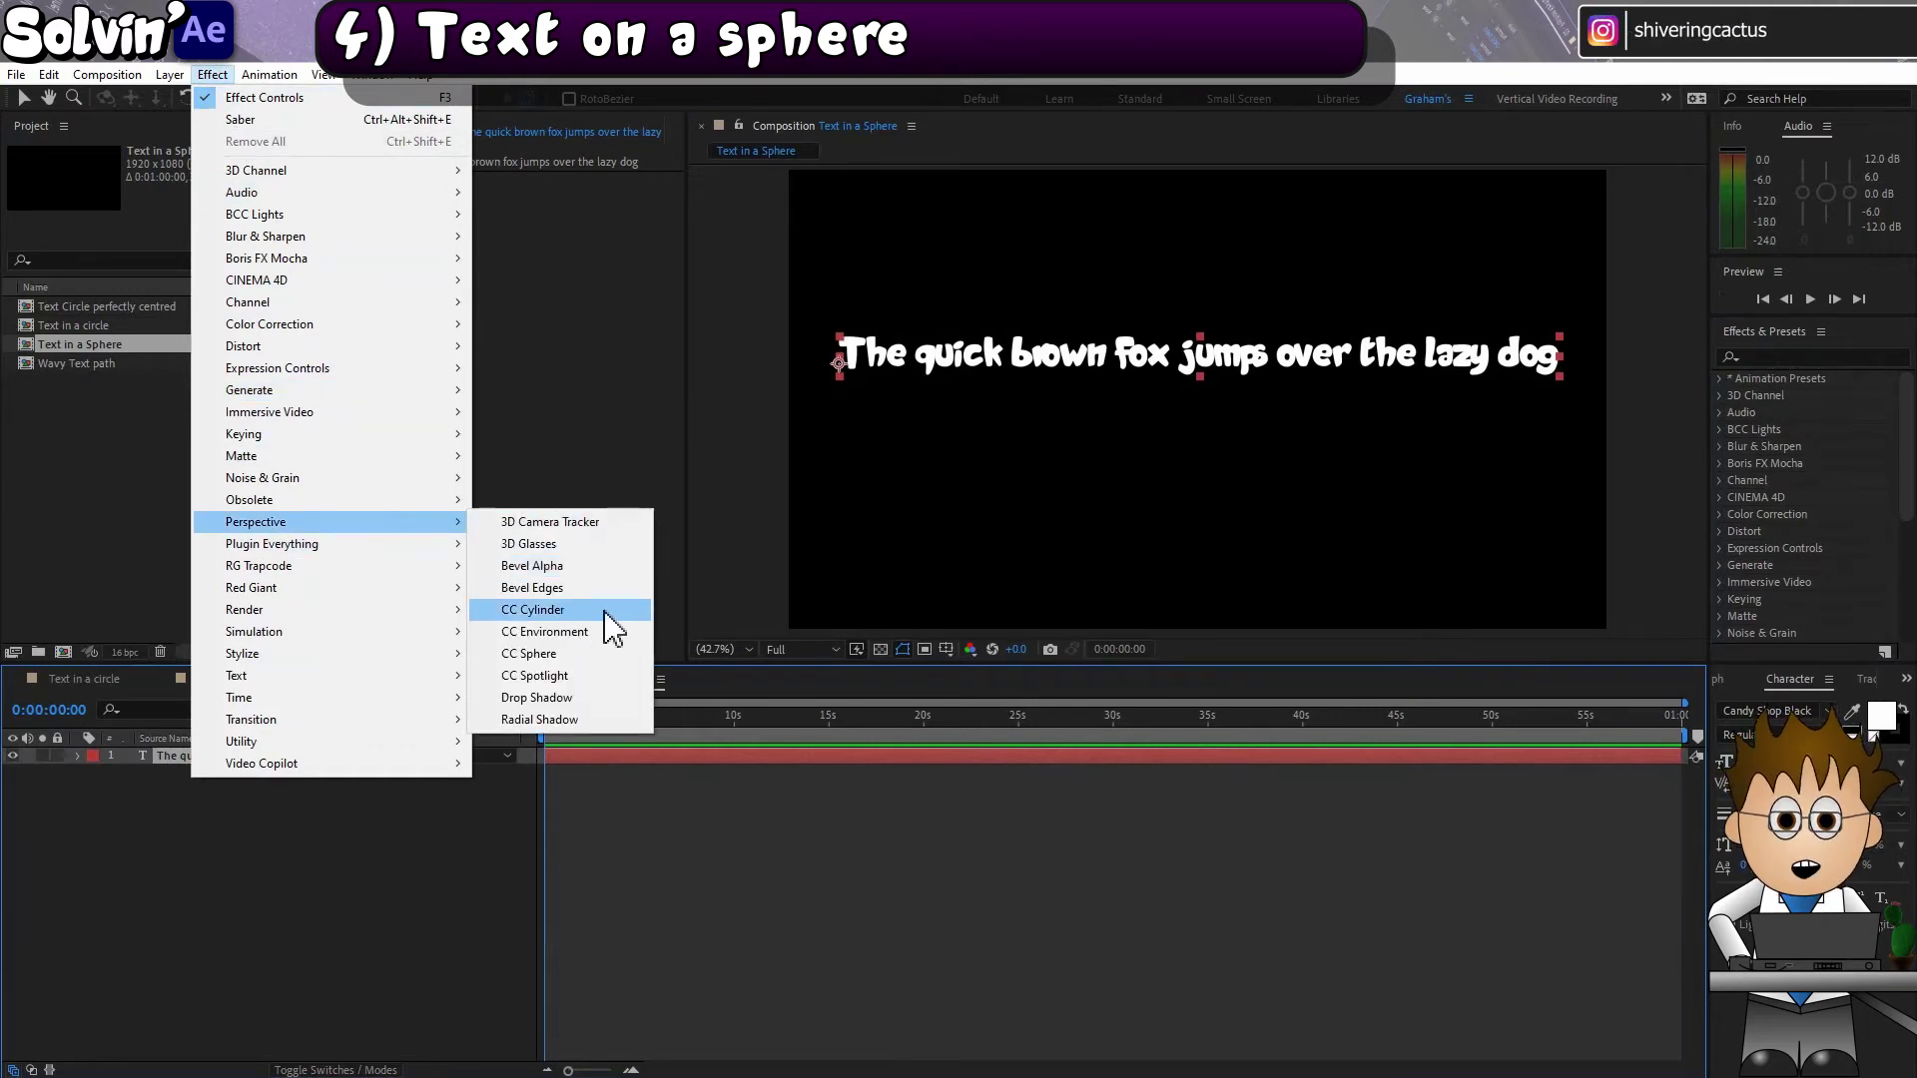
pyautogui.click(608, 663)
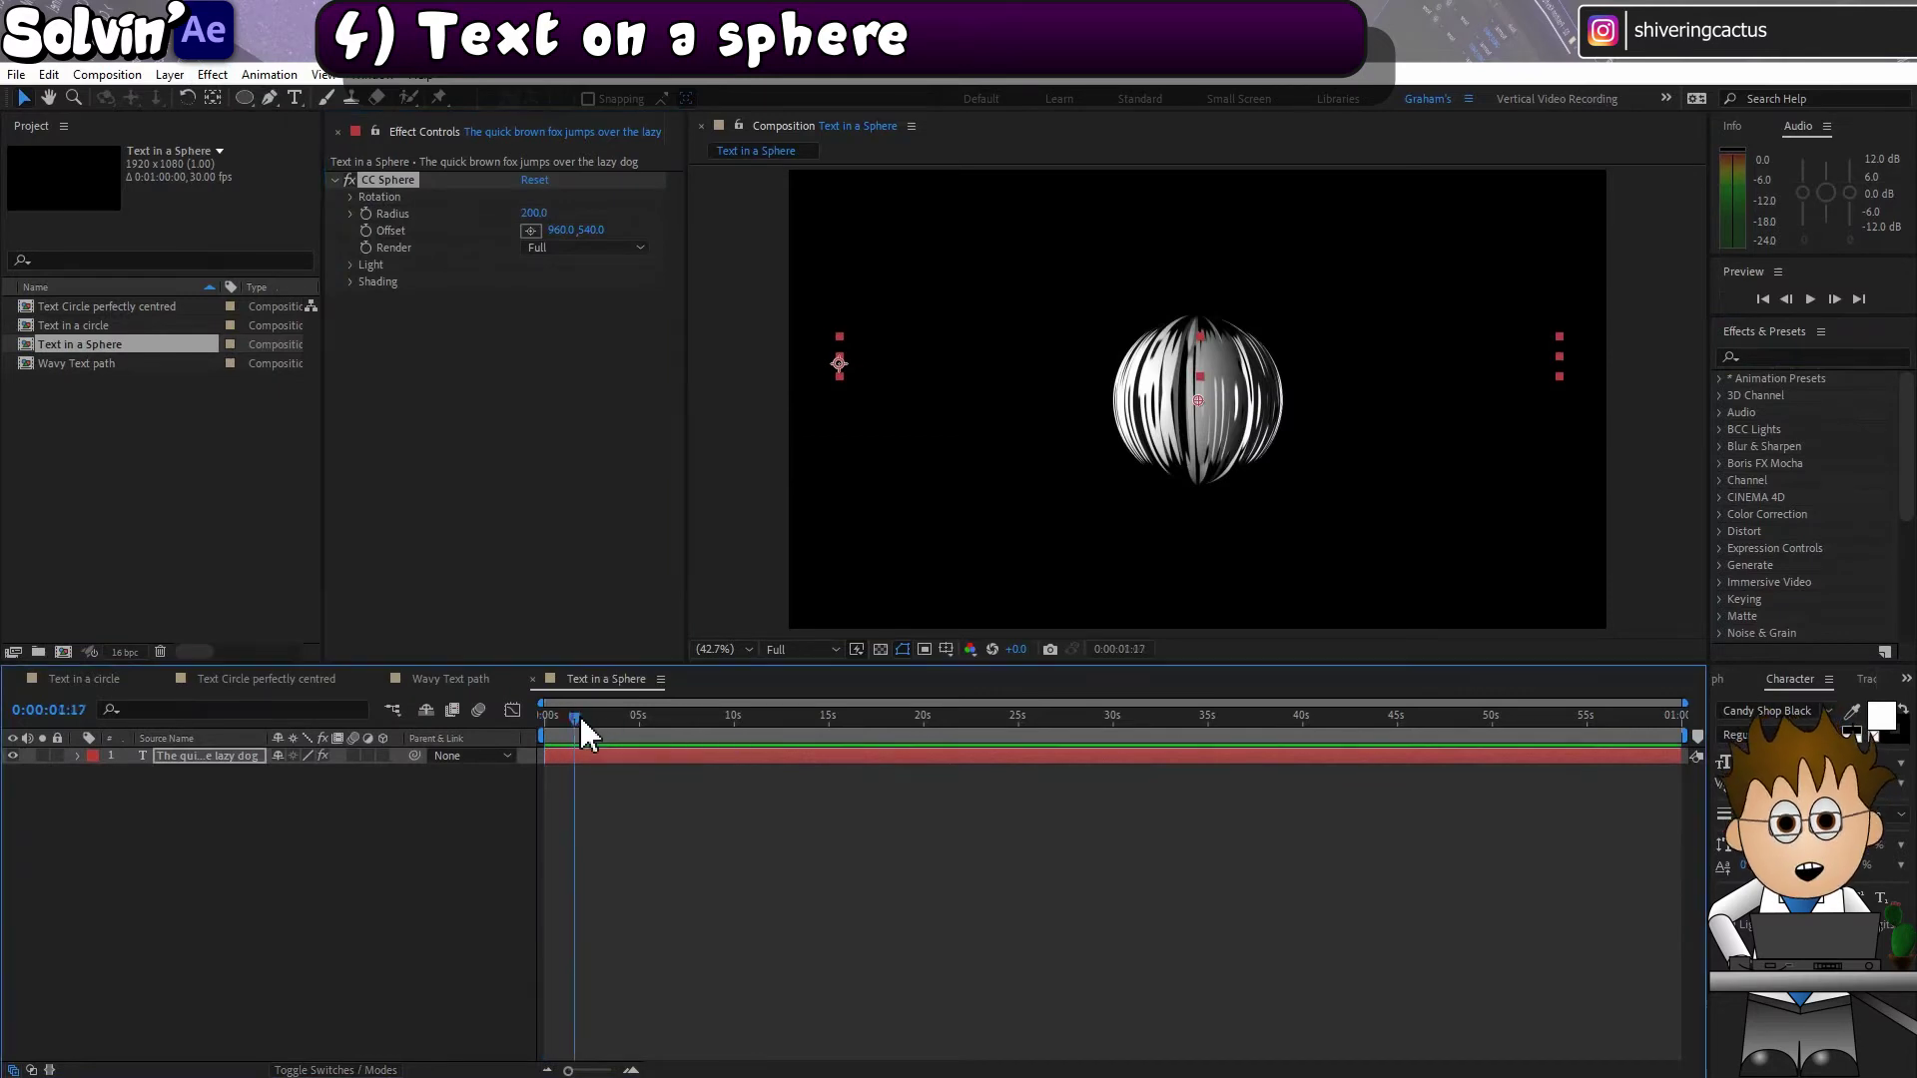
# Step: Set CC Sphere Rotation Y to 26° and Render to Outside, and show the transparency grid
pyautogui.click(351, 197)
pyautogui.moveTo(577, 271); pyautogui.dragTo(589, 455)
pyautogui.click(583, 438)
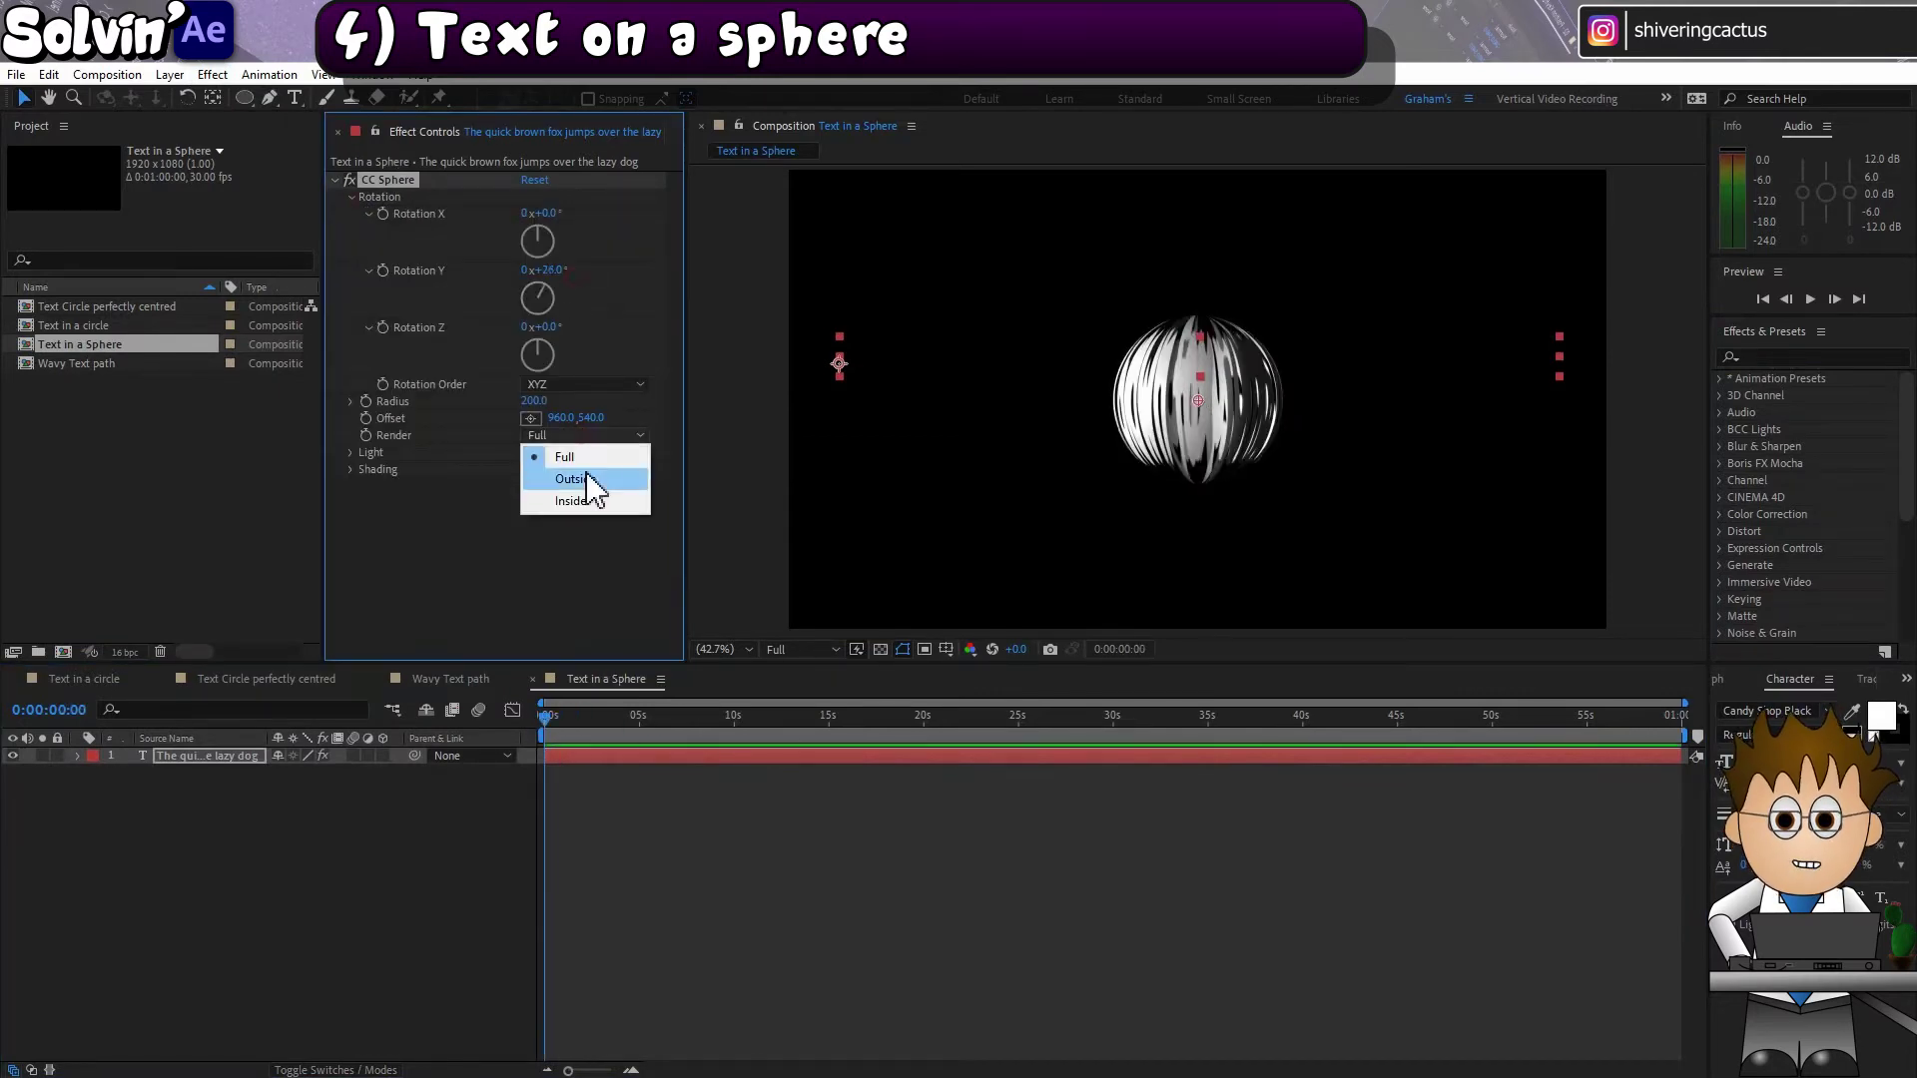
pyautogui.click(599, 481)
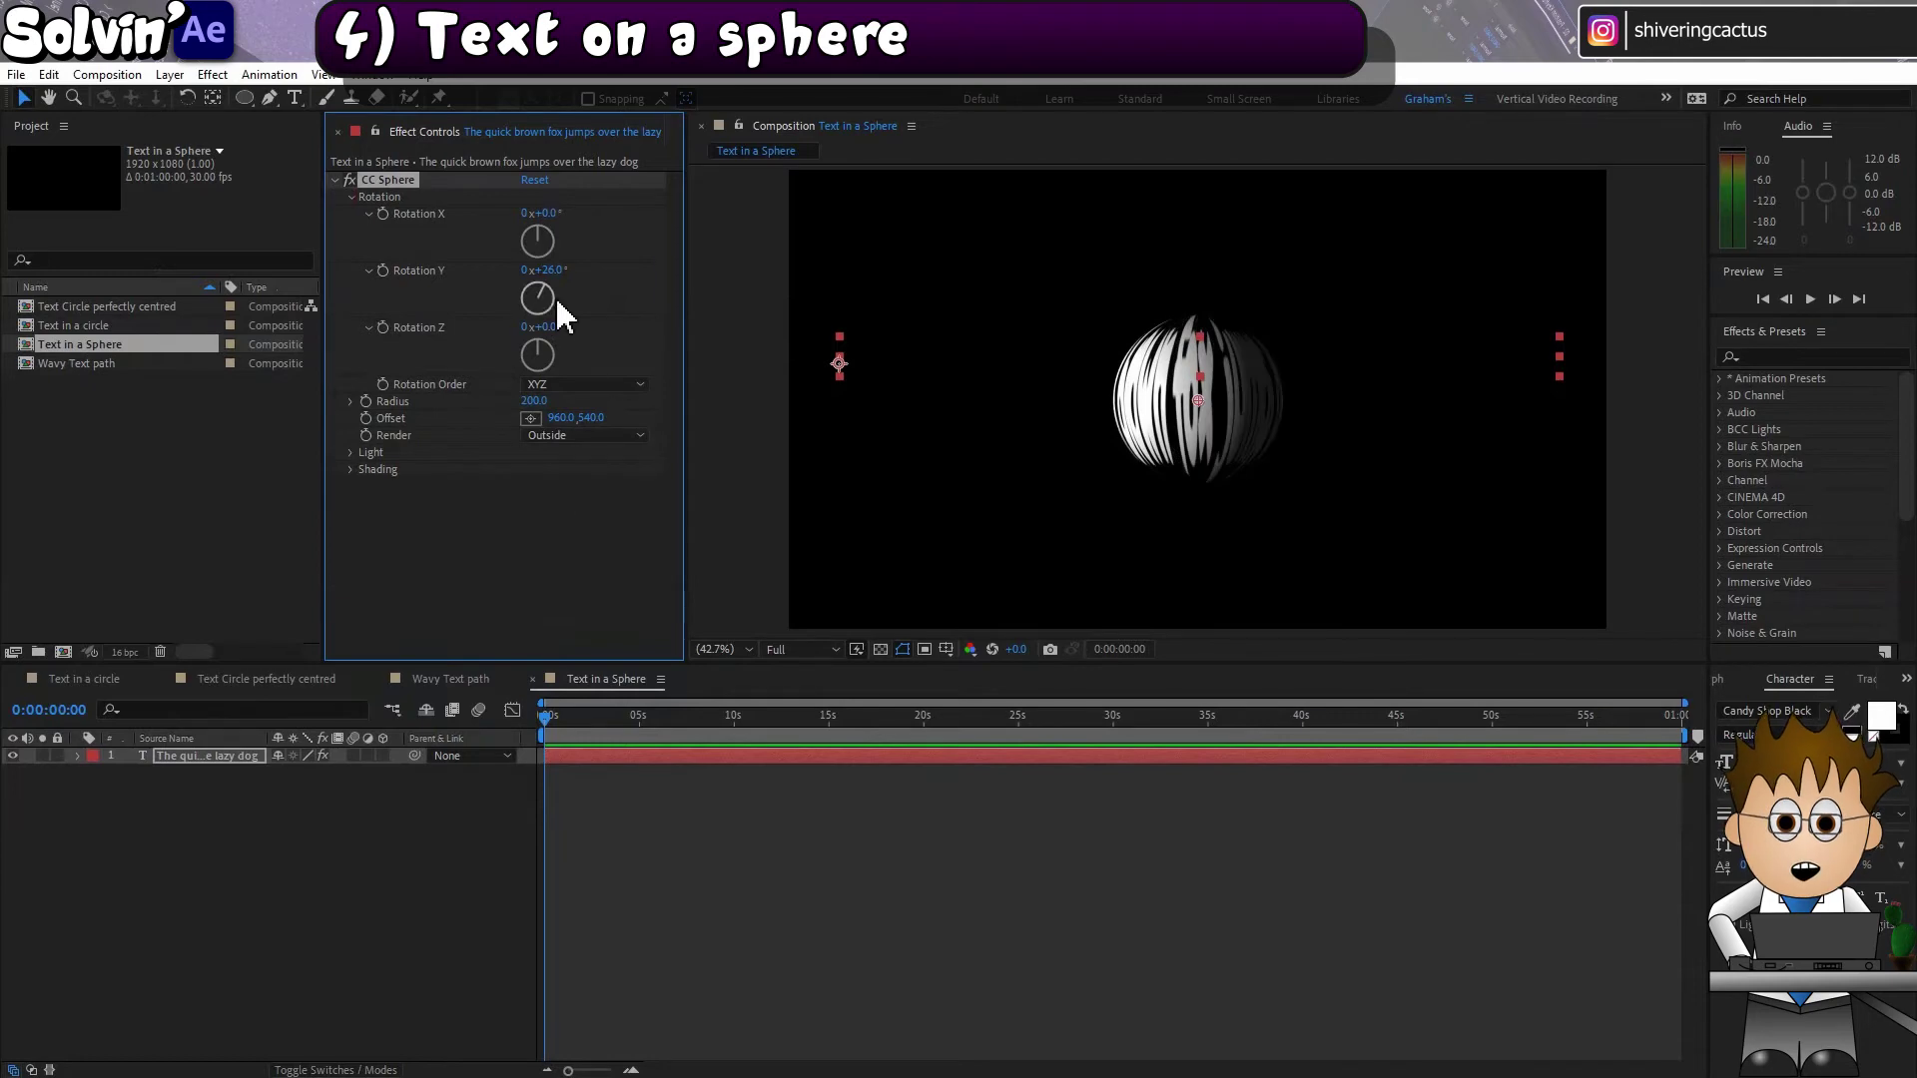
pyautogui.click(880, 649)
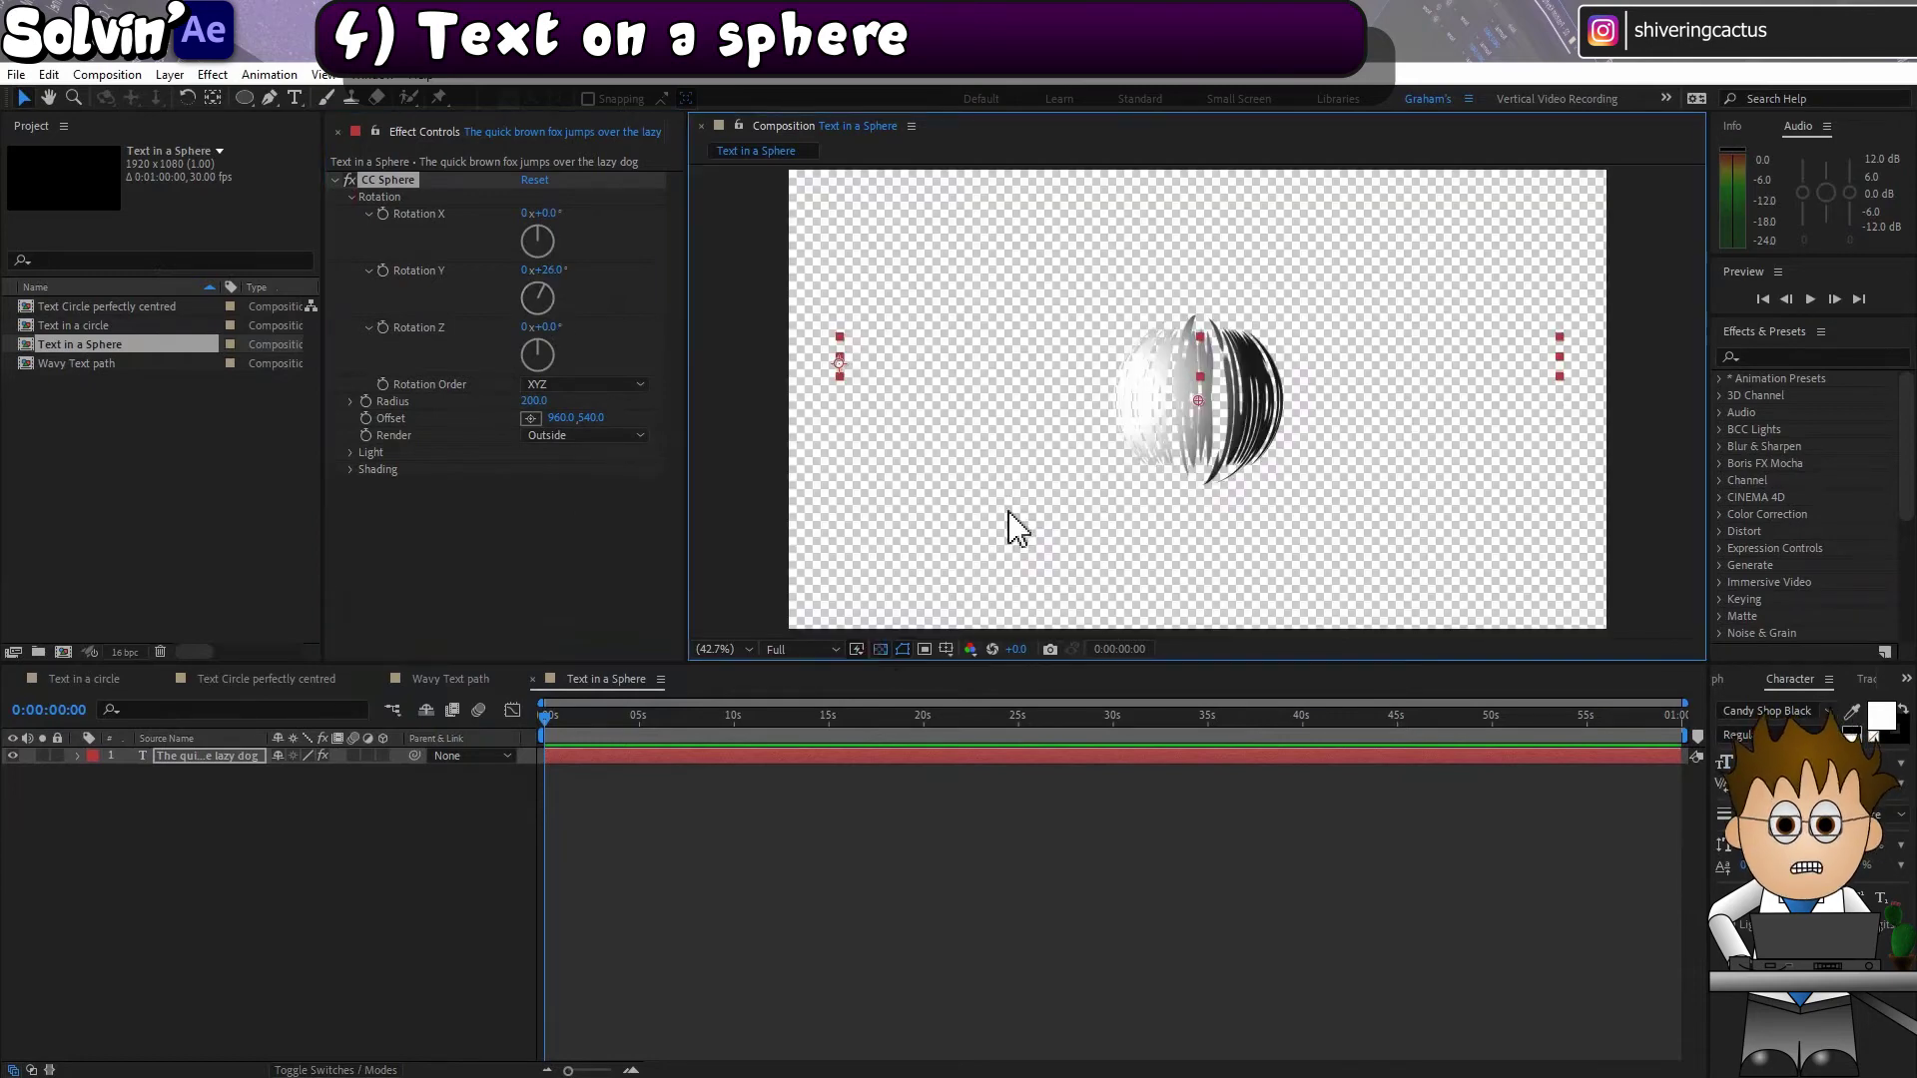
pyautogui.scroll(1, 1014, 522)
pyautogui.scroll(3, 1014, 522)
pyautogui.scroll(-3, 1014, 522)
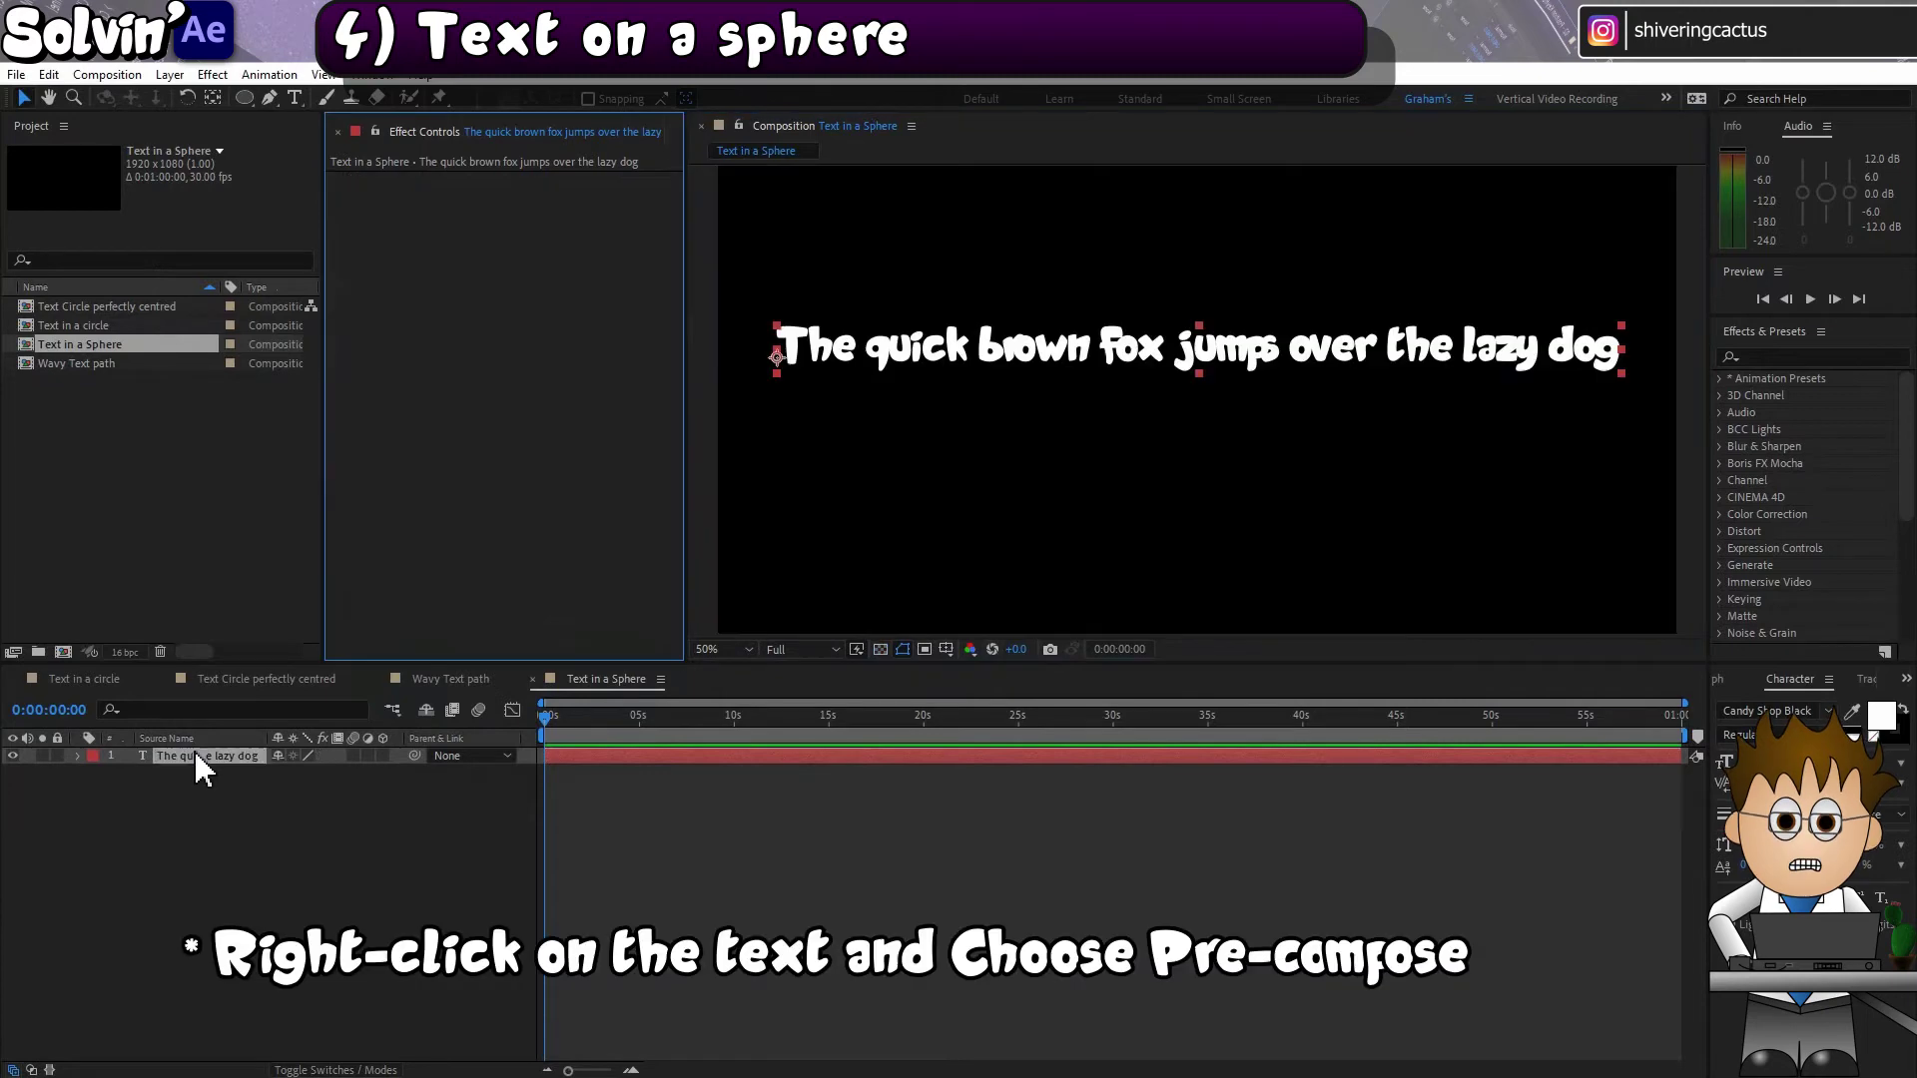
# Step: Pre-compose the text layer with Adjust composition duration checked
pyautogui.rightClick(194, 752)
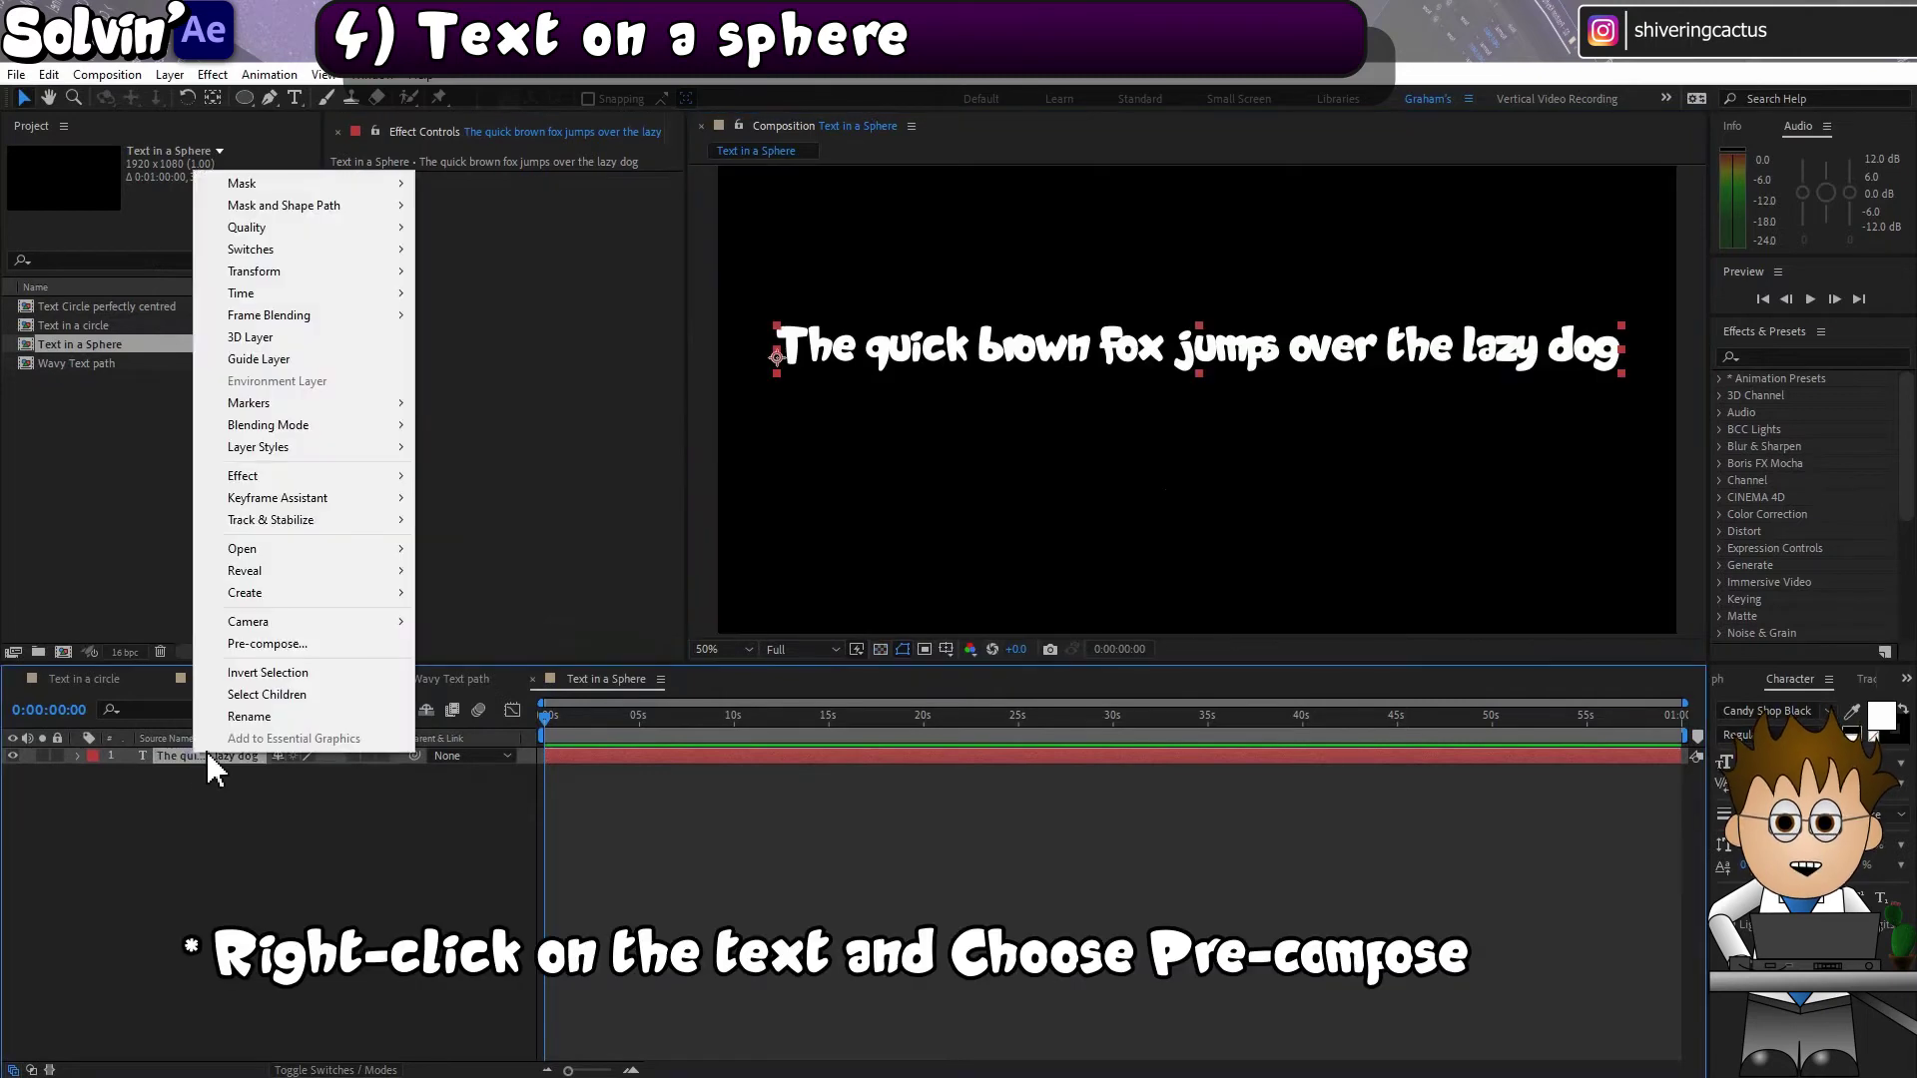
pyautogui.click(292, 645)
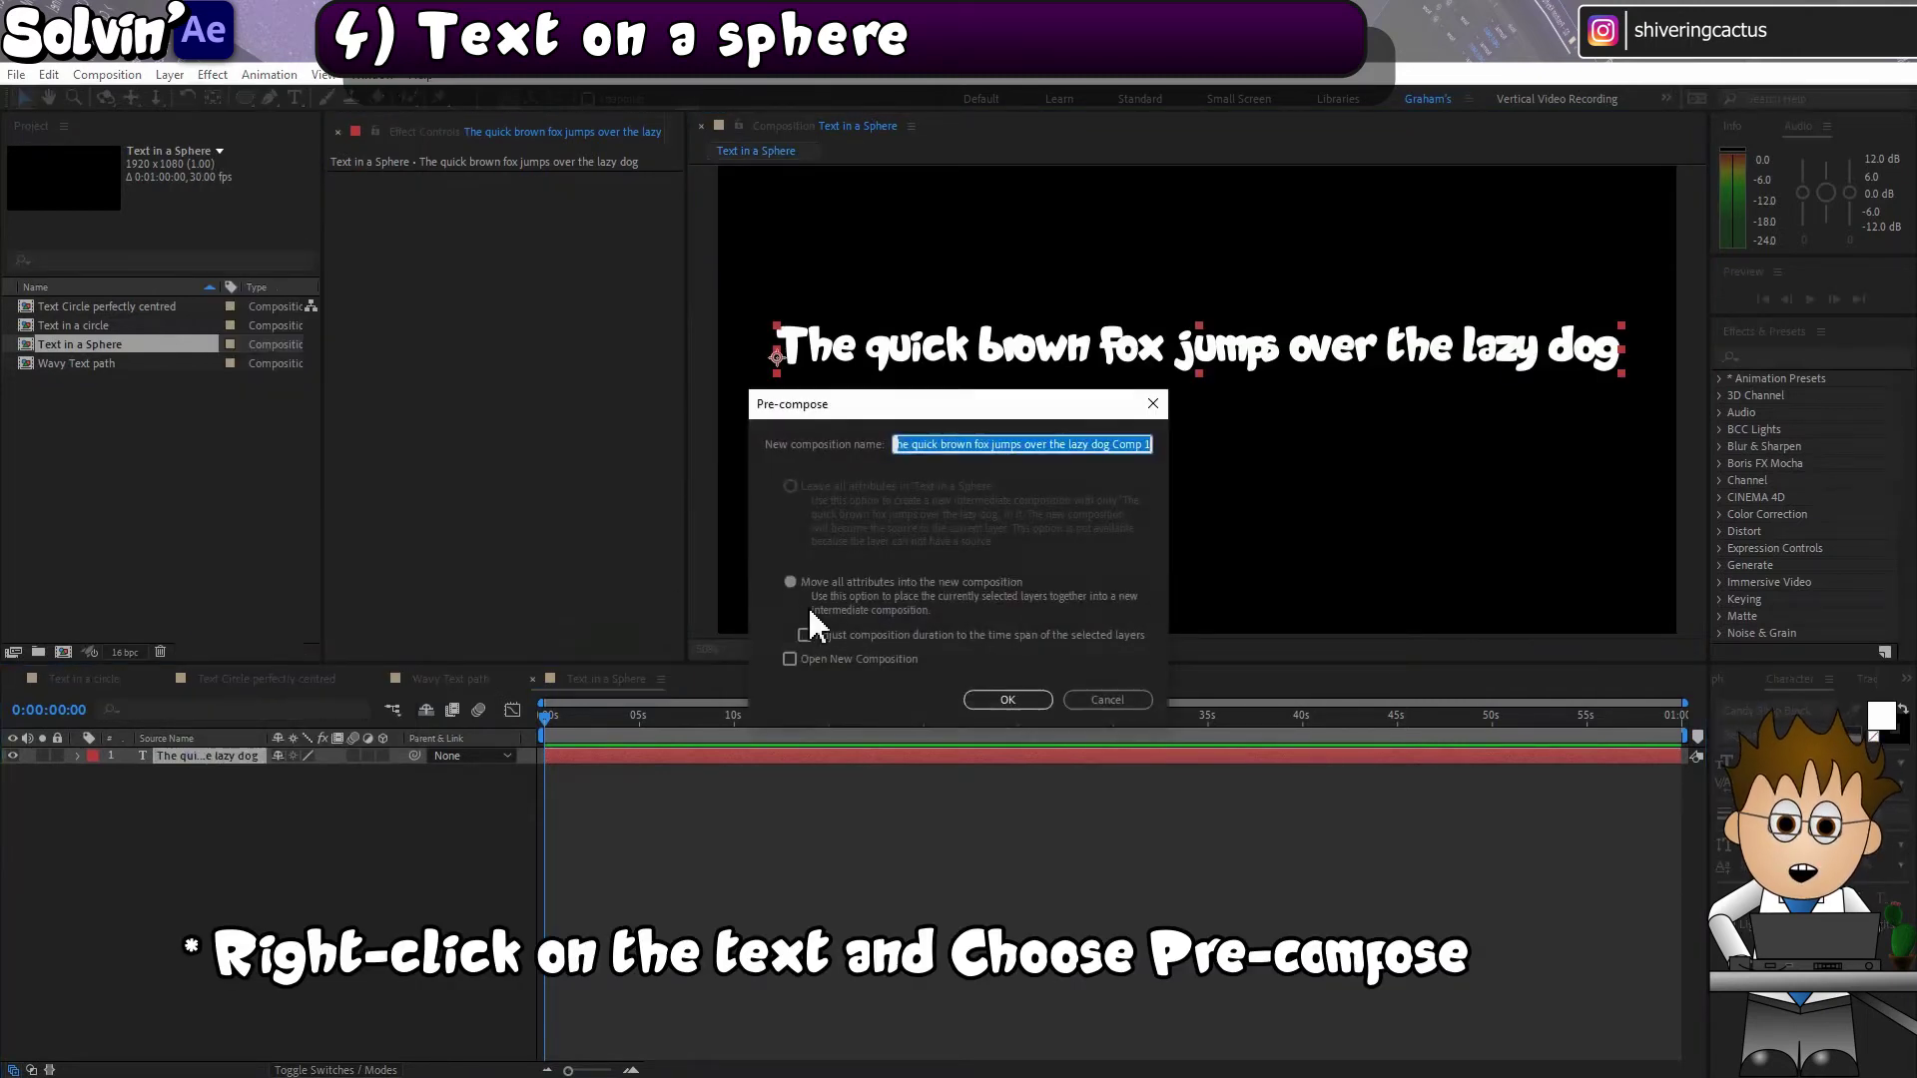
pyautogui.click(824, 635)
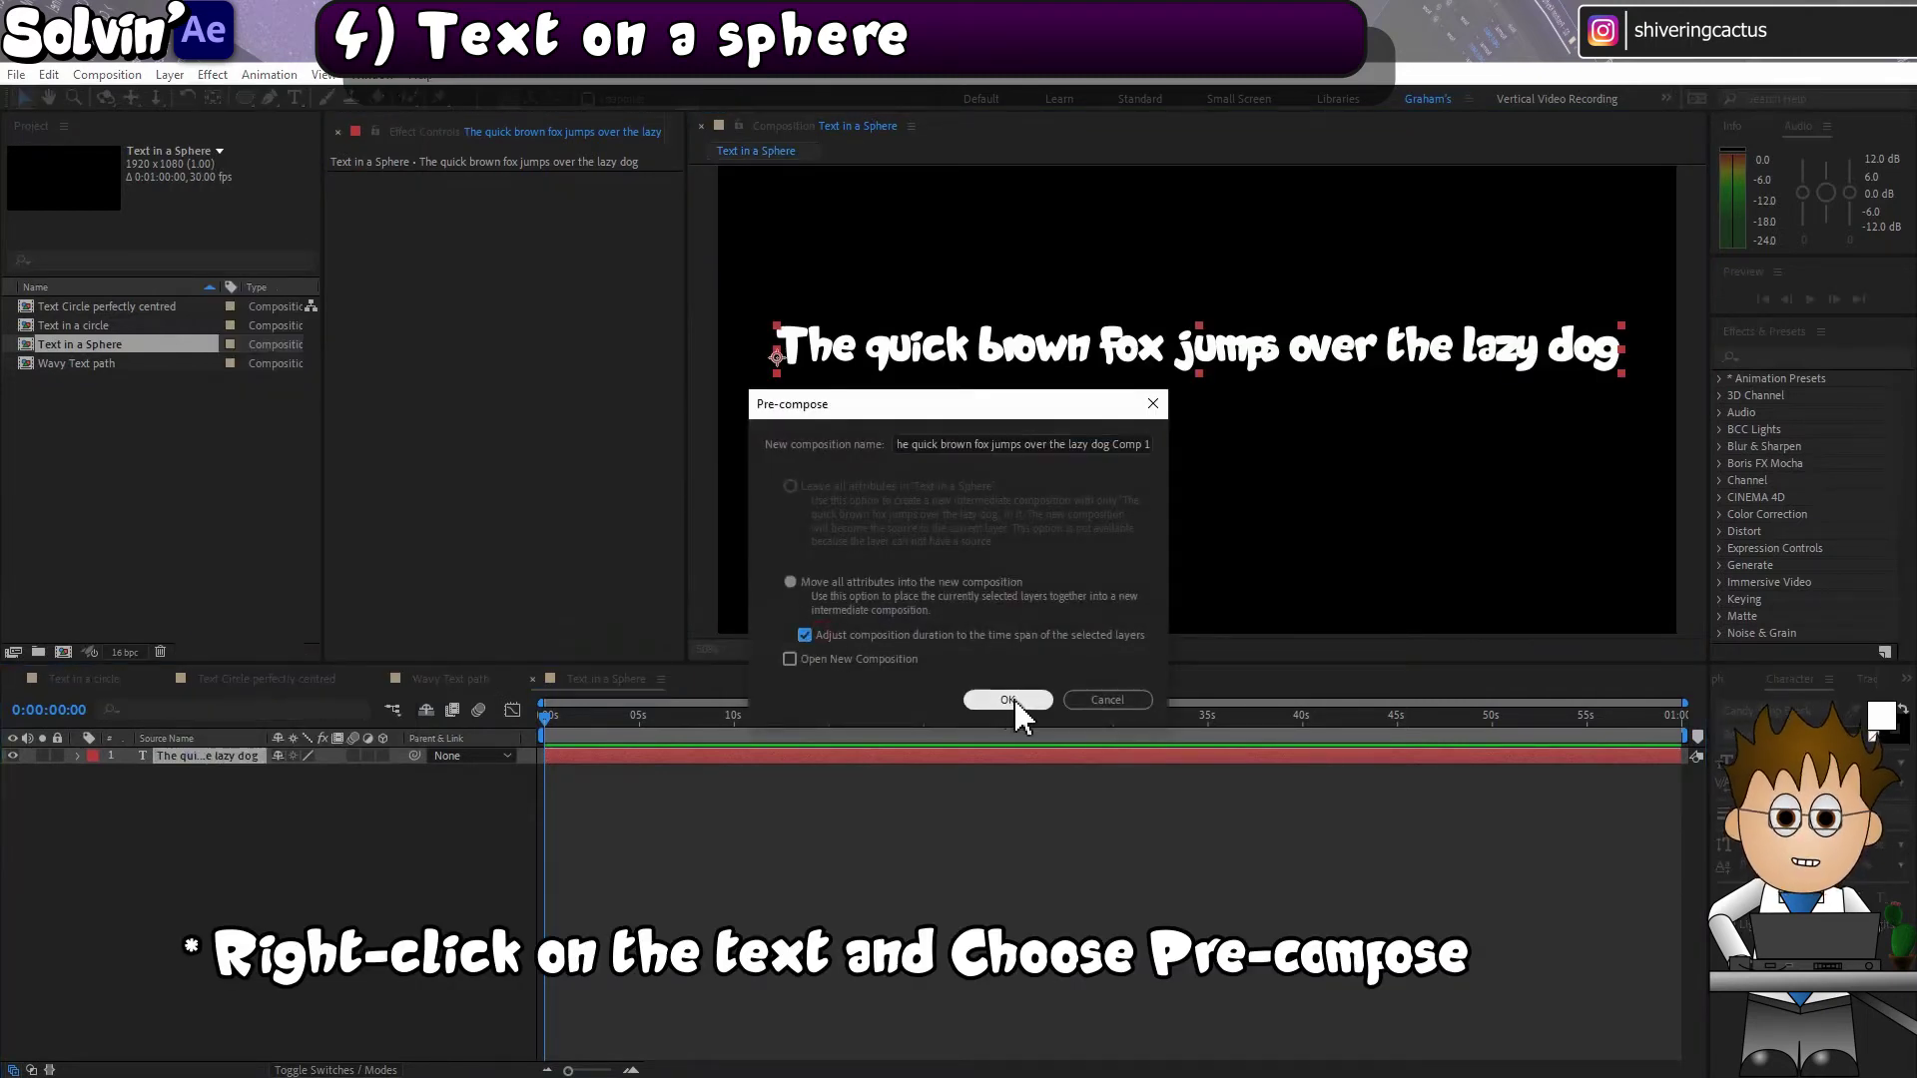
pyautogui.click(1014, 699)
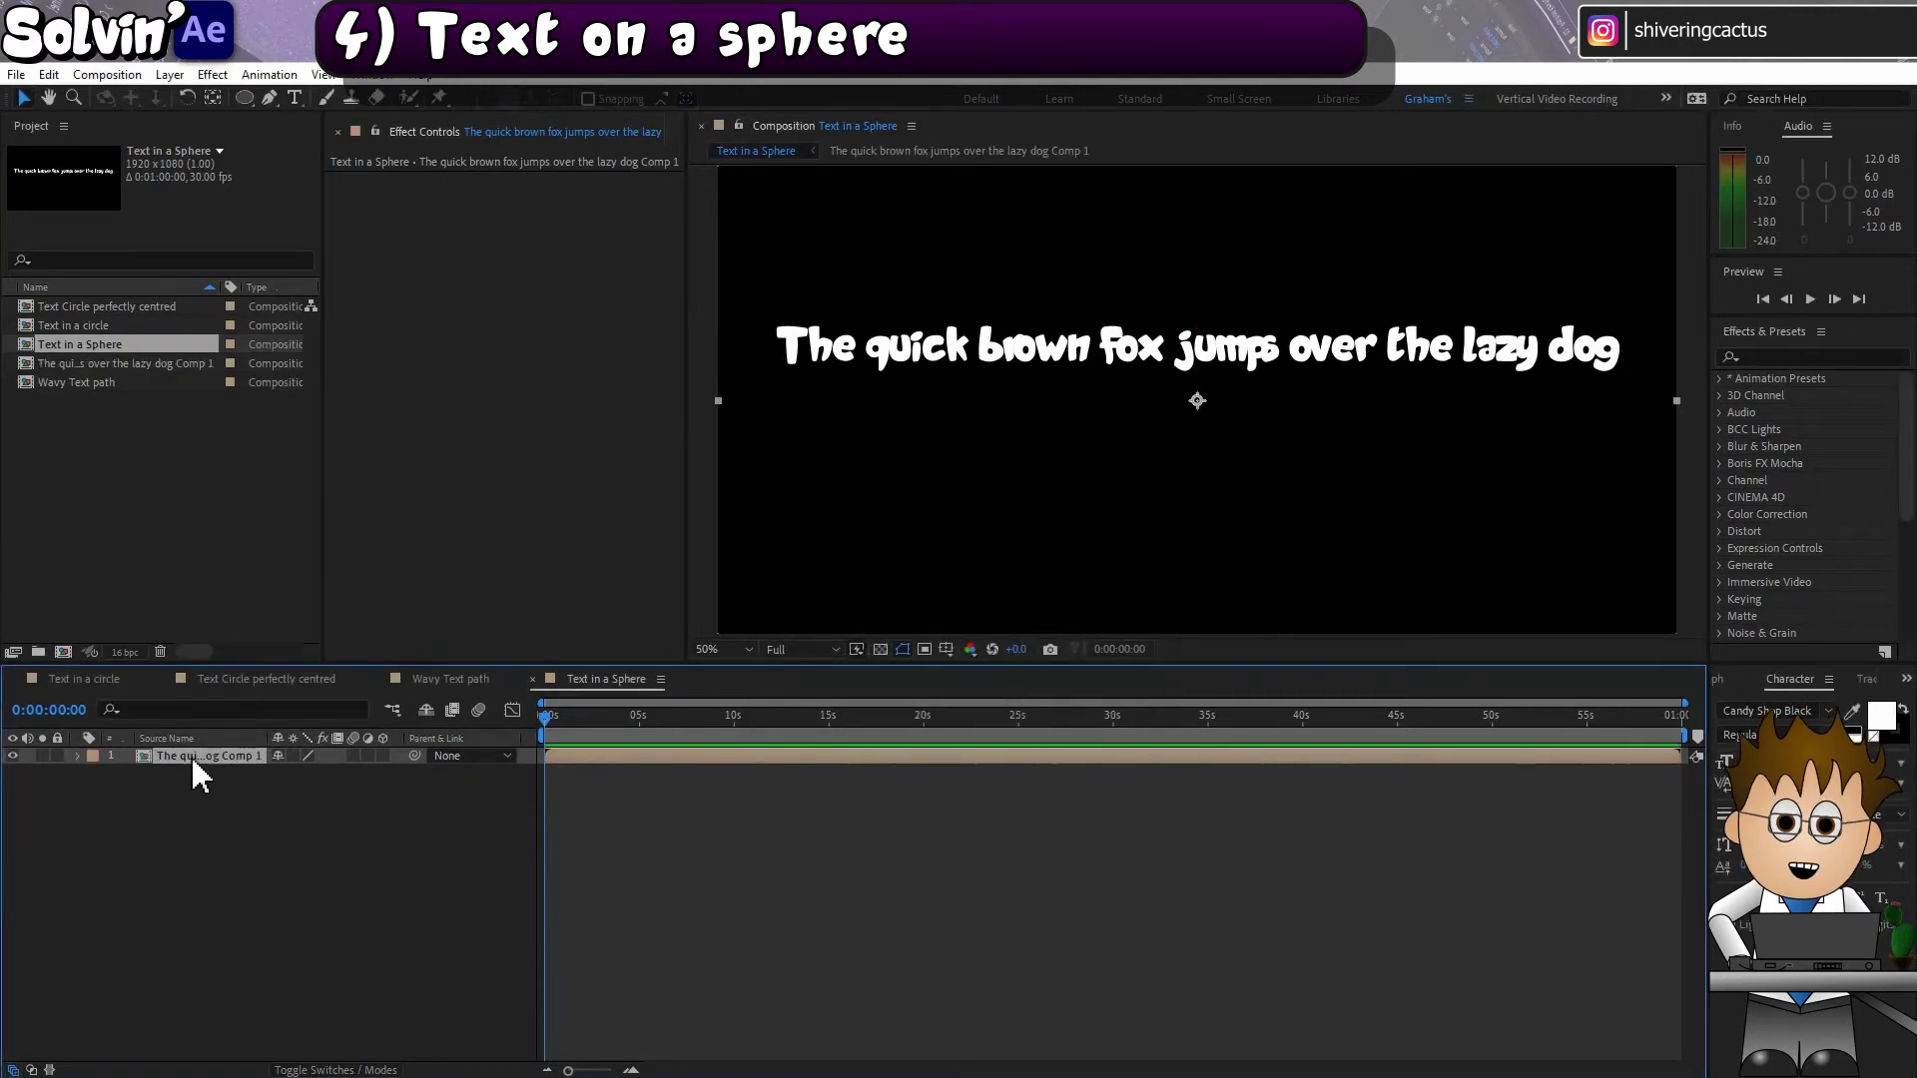
# Step: Open the new text precomp and set its composition size to 2000×1000 pixels
pyautogui.click(190, 756)
pyautogui.doubleClick(189, 755)
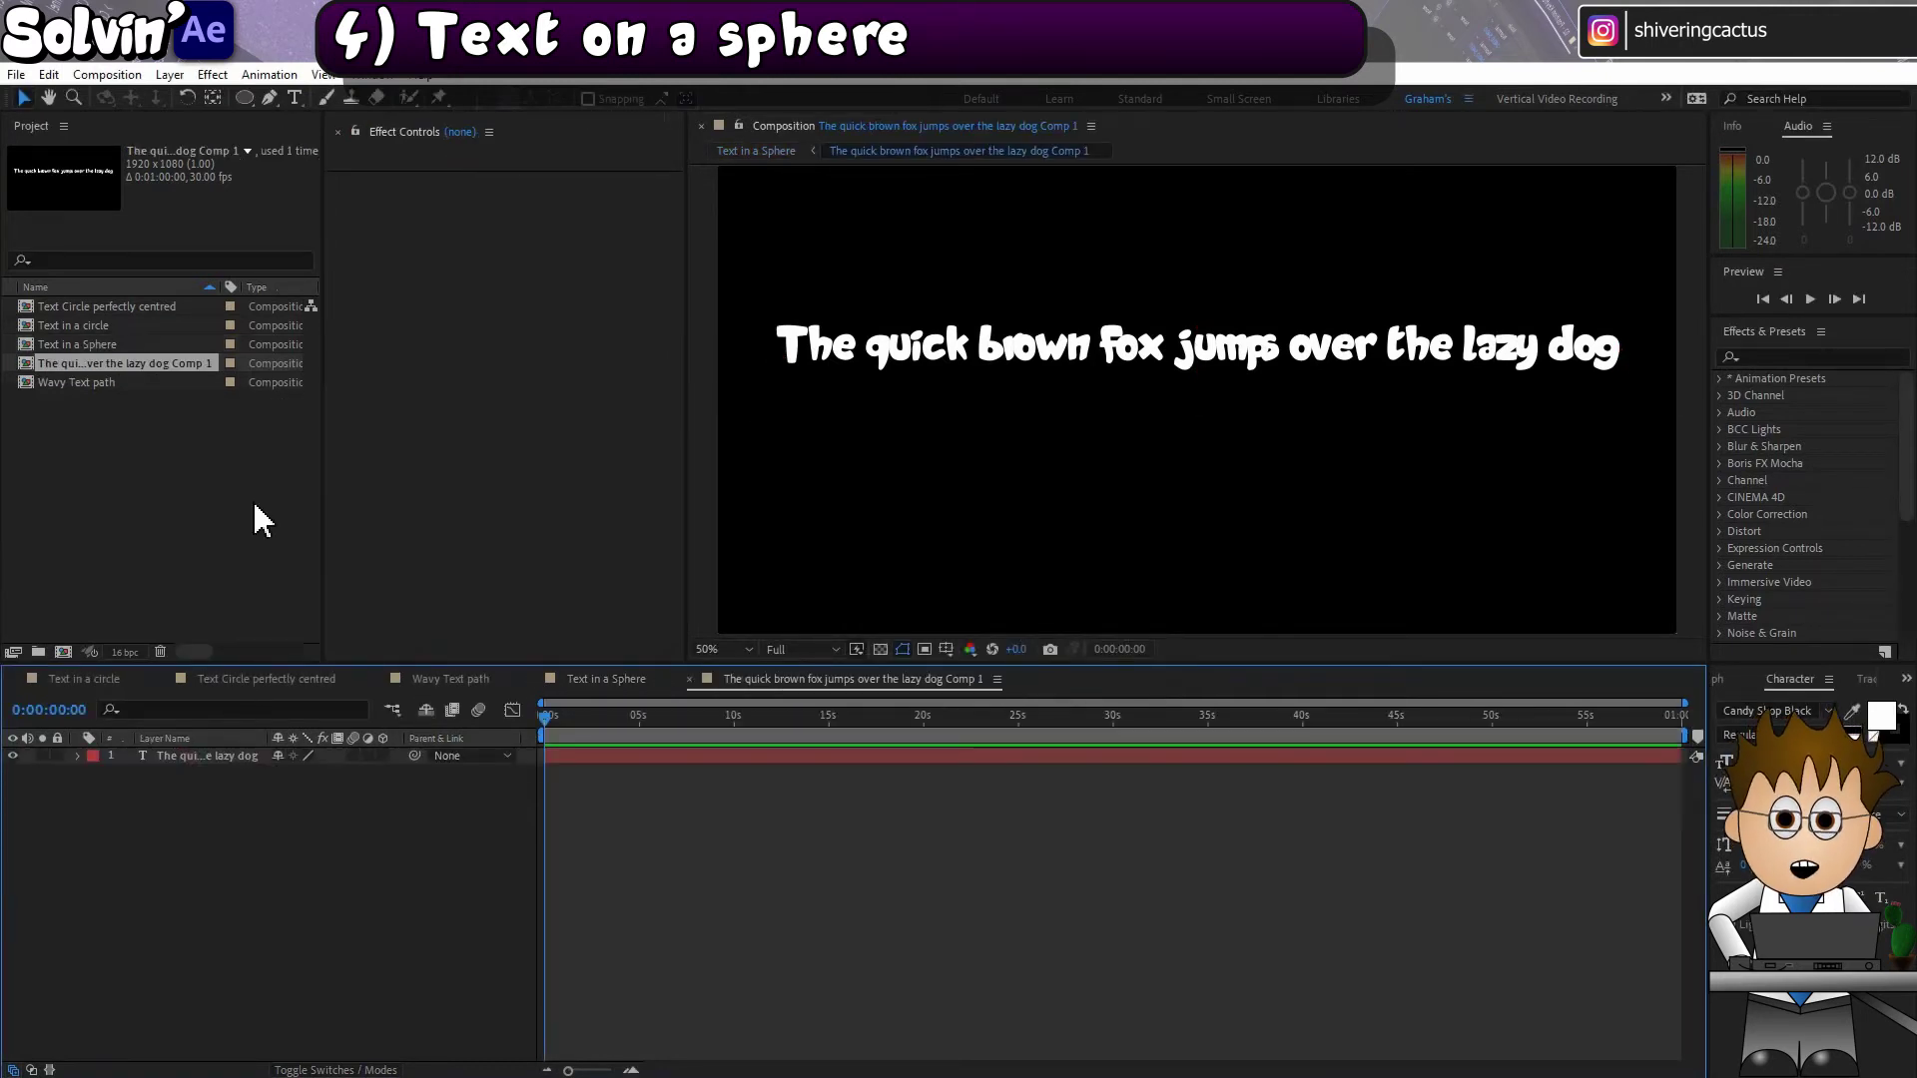
pyautogui.click(132, 77)
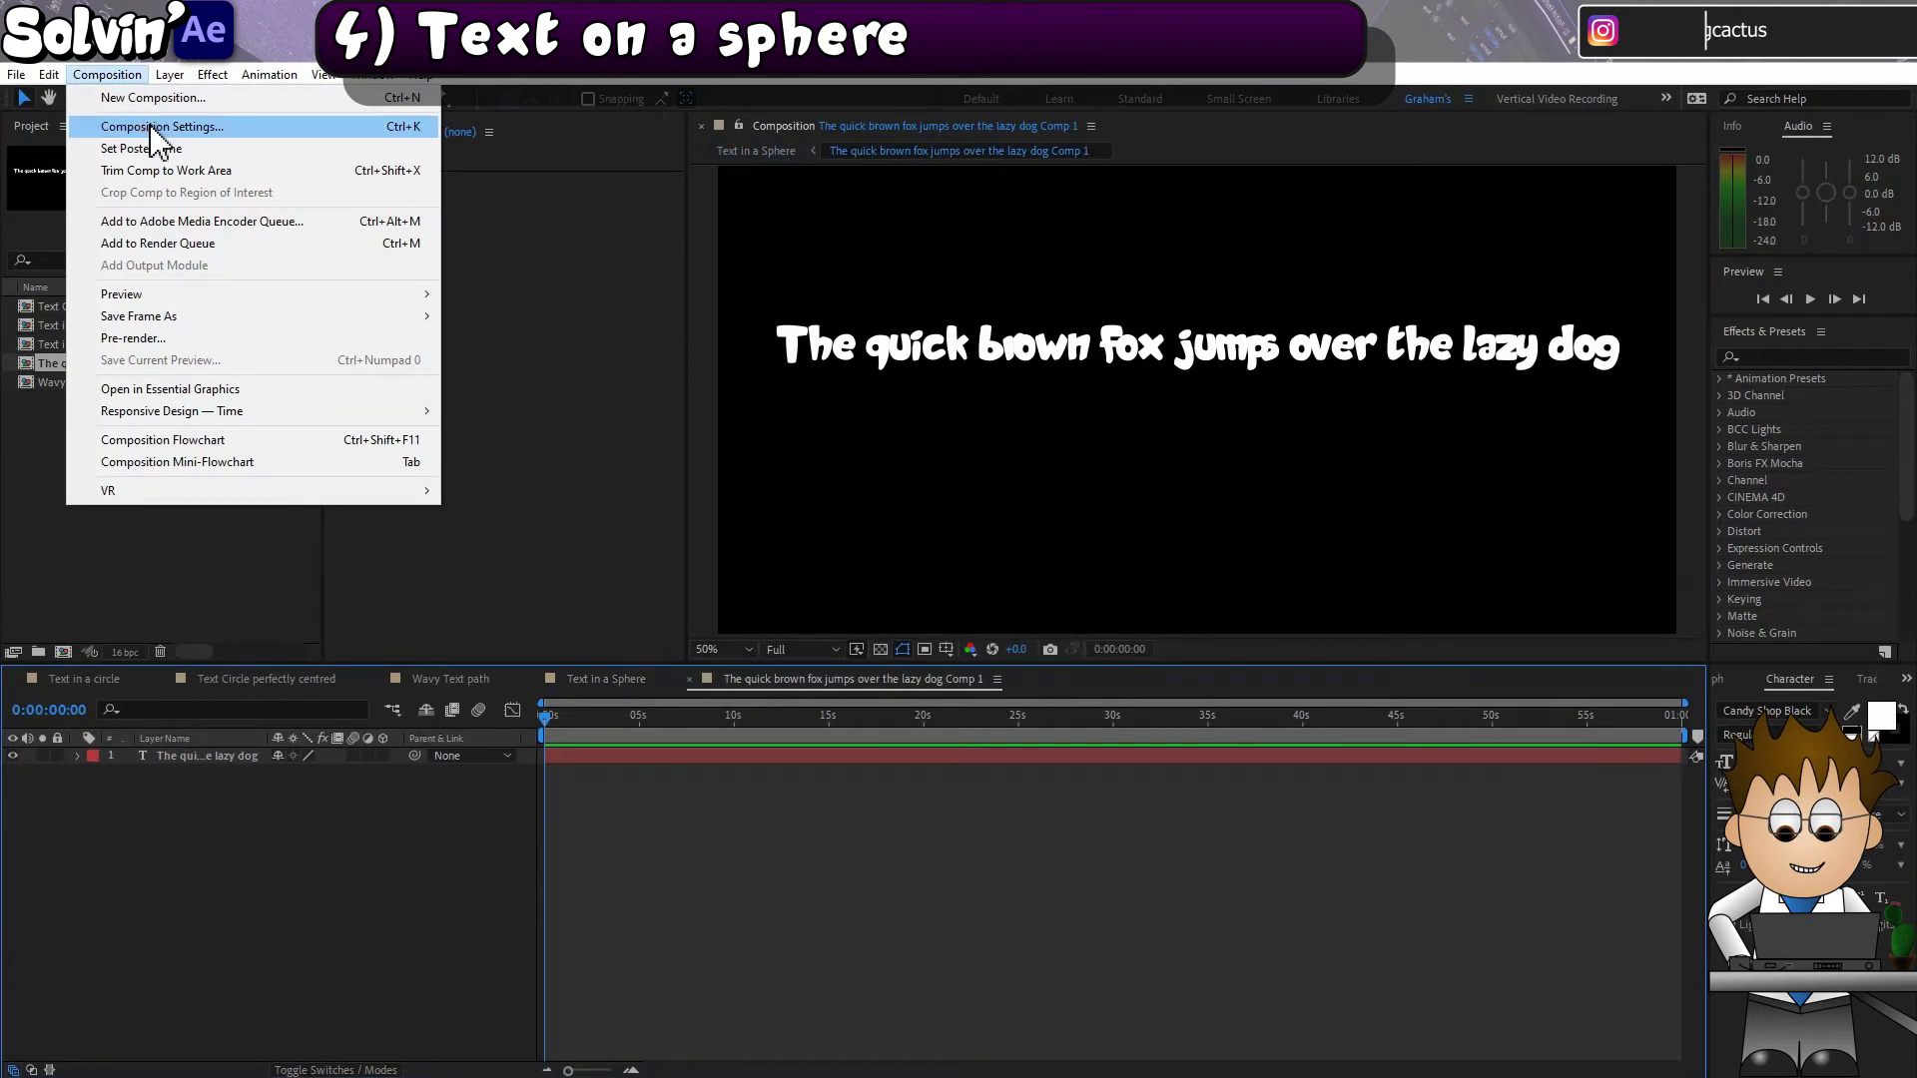
pyautogui.click(149, 127)
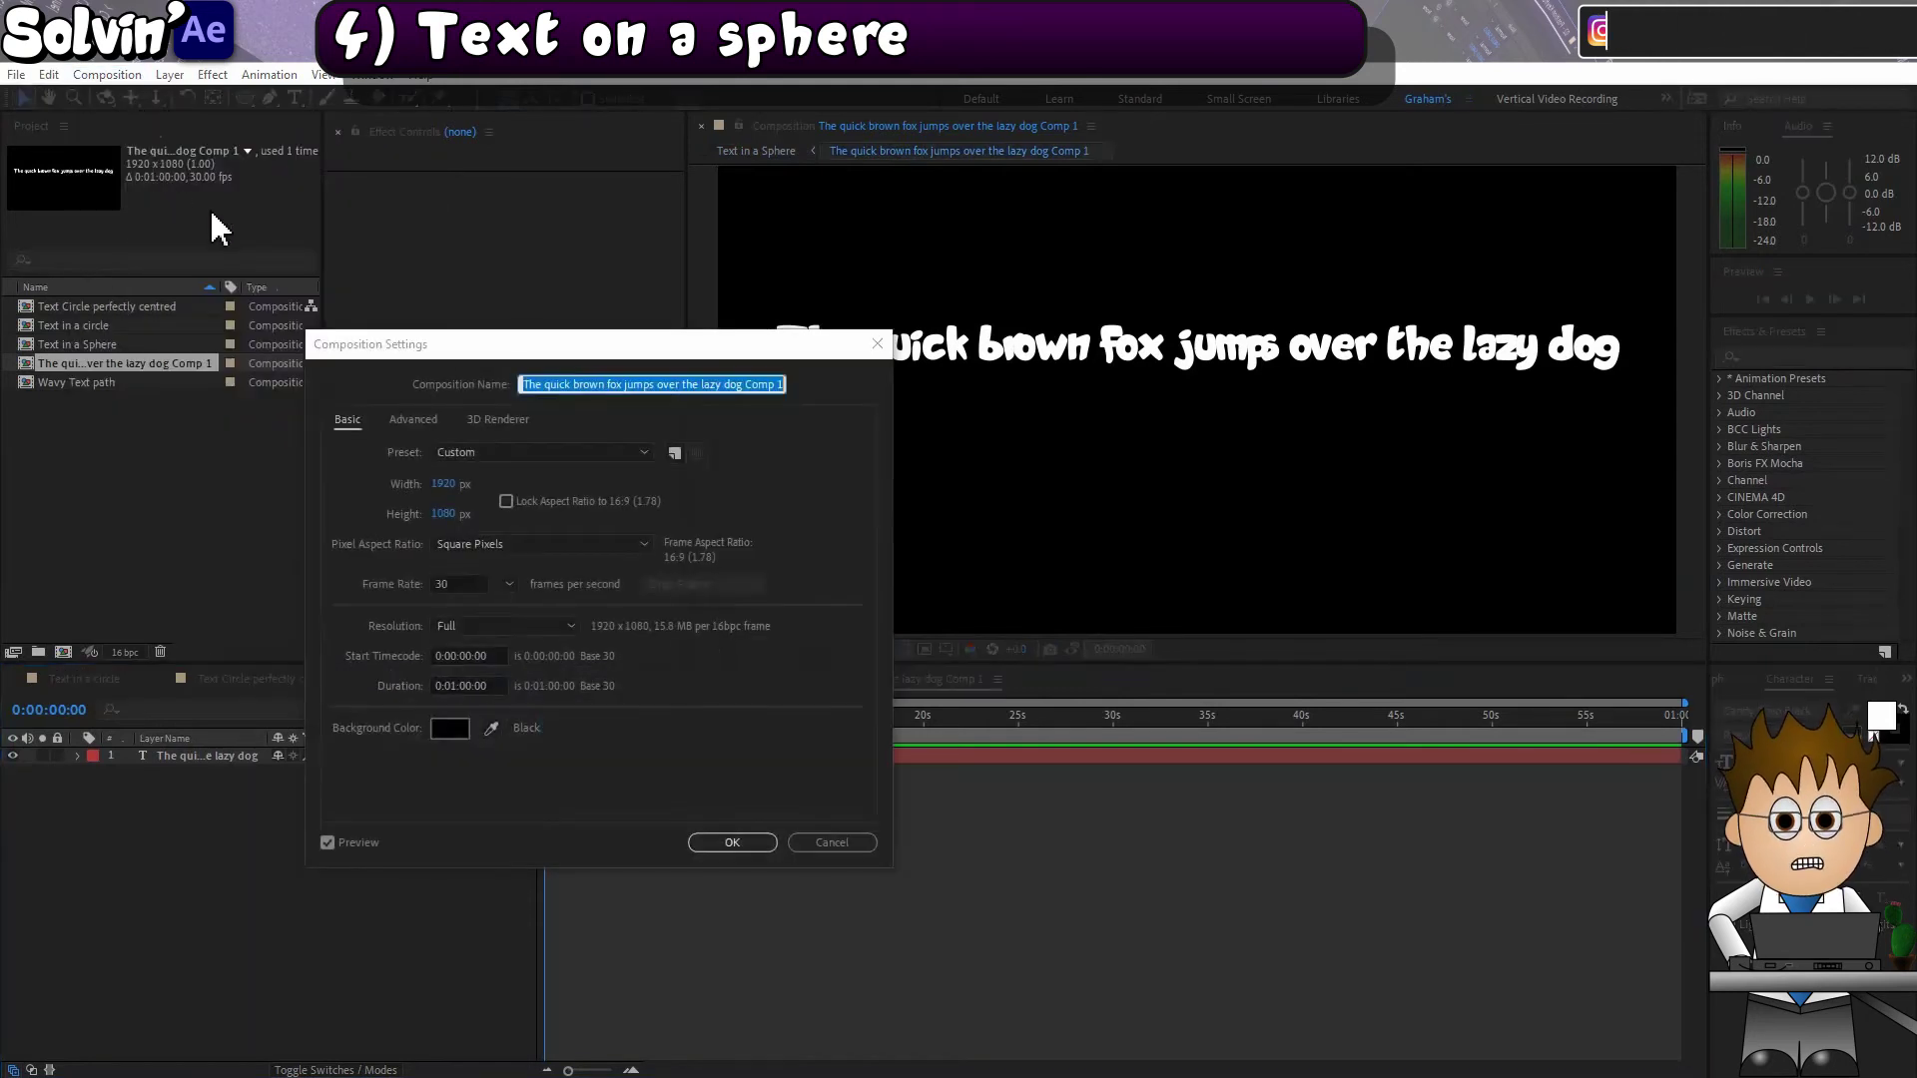
pyautogui.click(441, 485)
pyautogui.write('2')
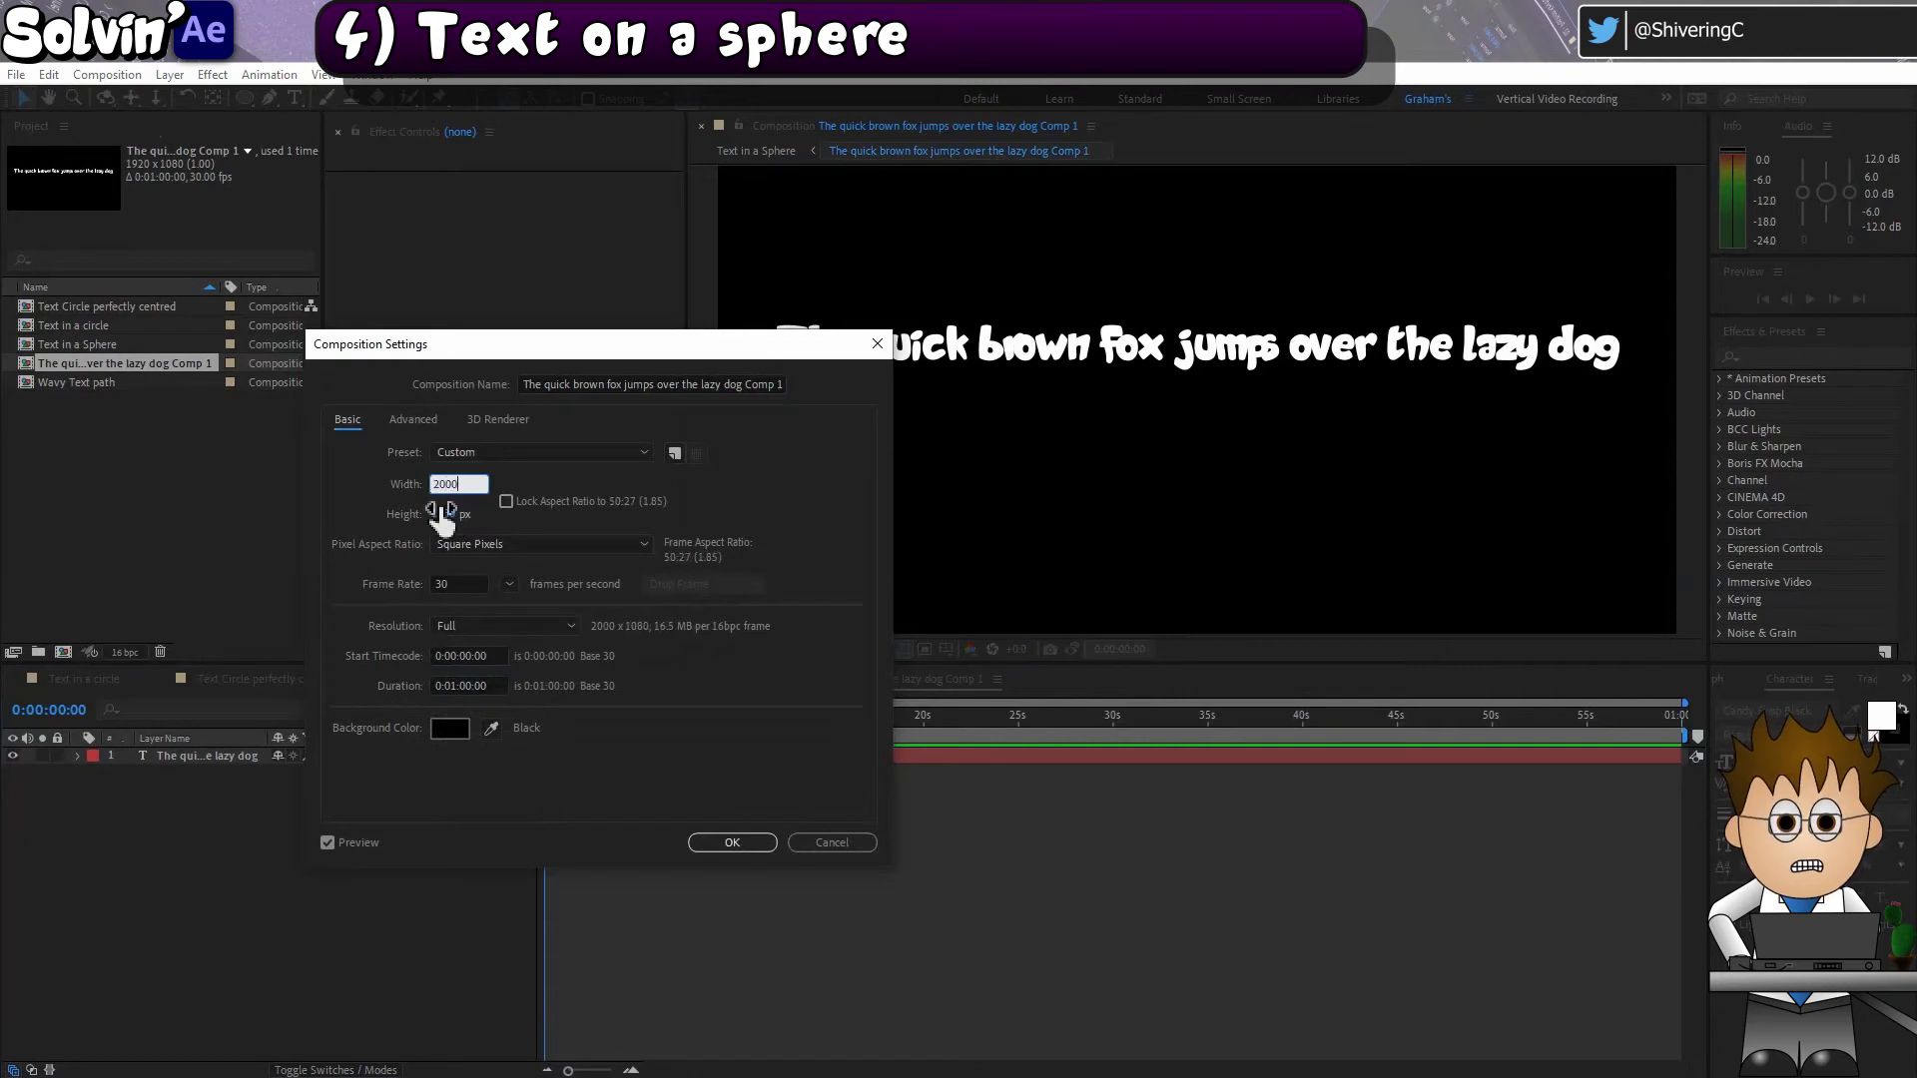
pyautogui.click(440, 513)
pyautogui.write('1')
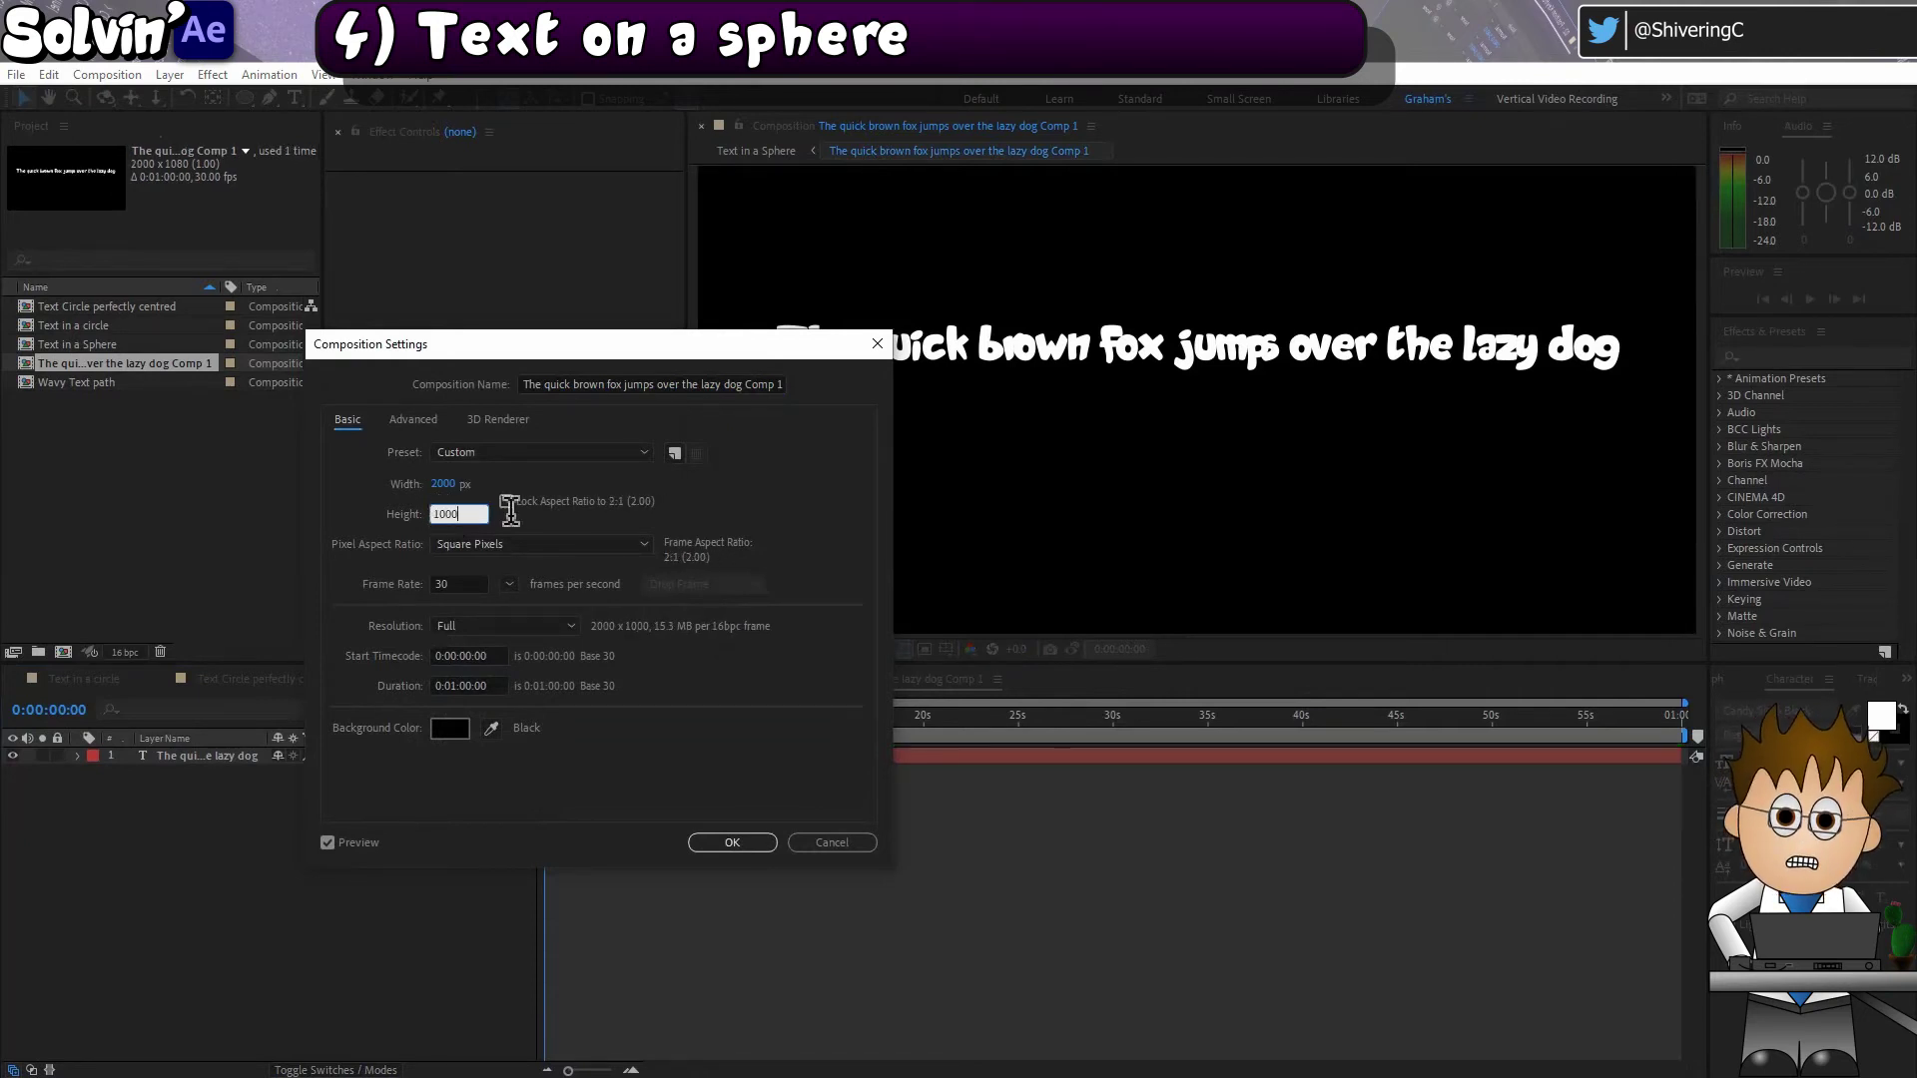
pyautogui.click(733, 503)
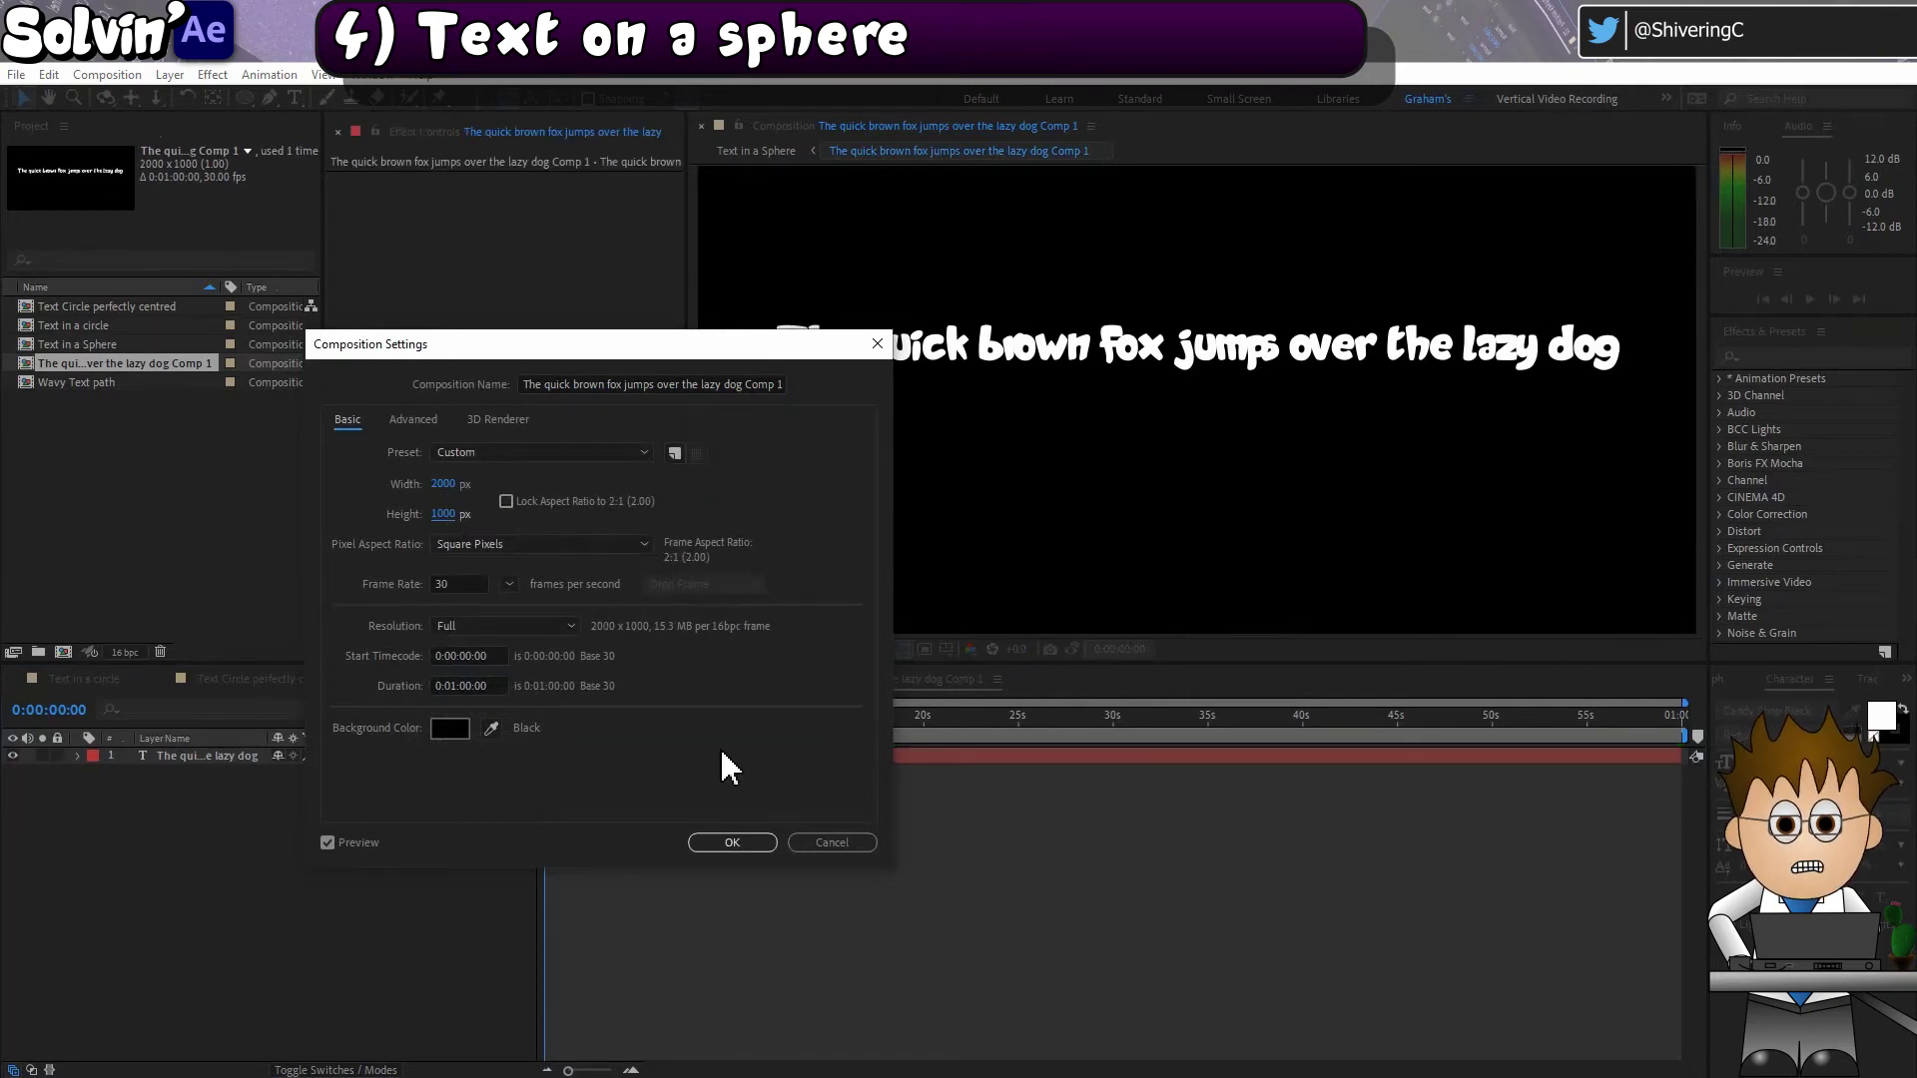
pyautogui.click(732, 843)
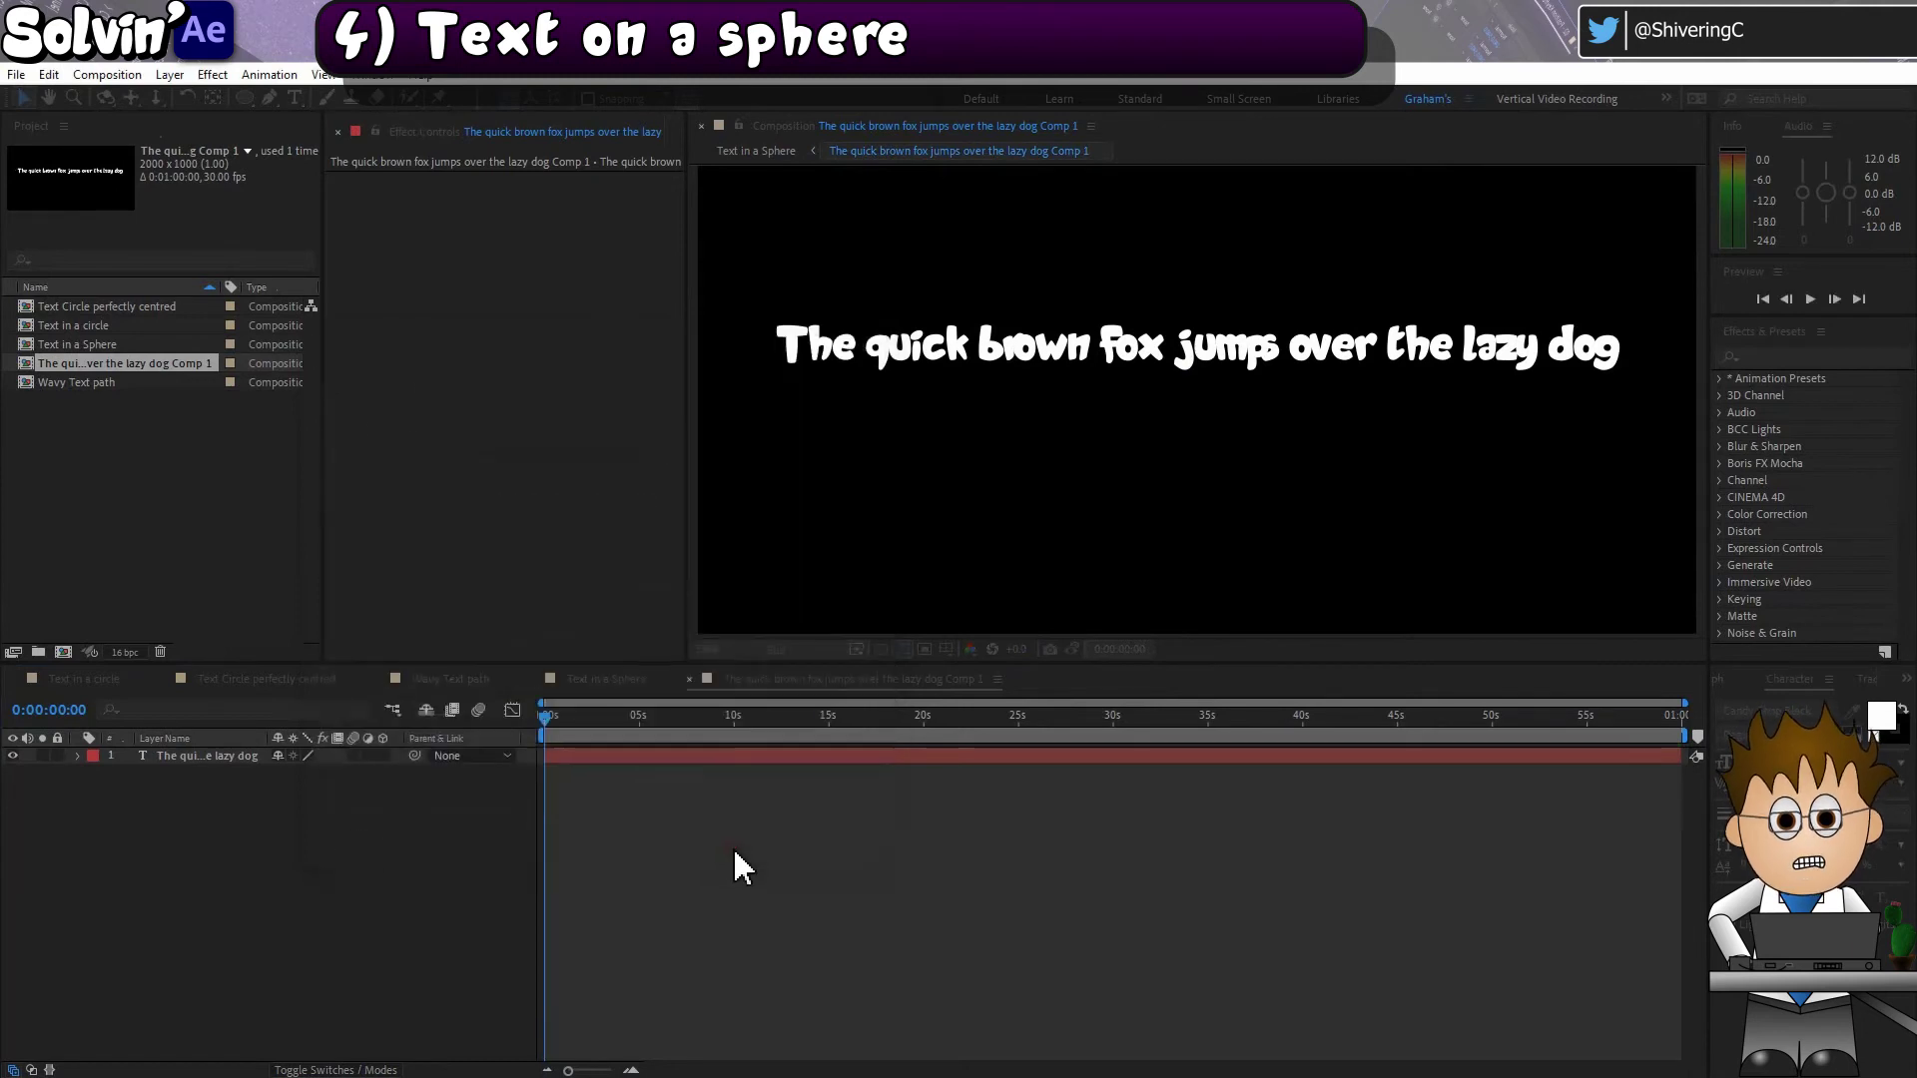
# Step: Apply CC Sphere to the text layer in Text in a Sphere and the Smoke Rising preset to the black solid
pyautogui.click(625, 679)
pyautogui.click(213, 75)
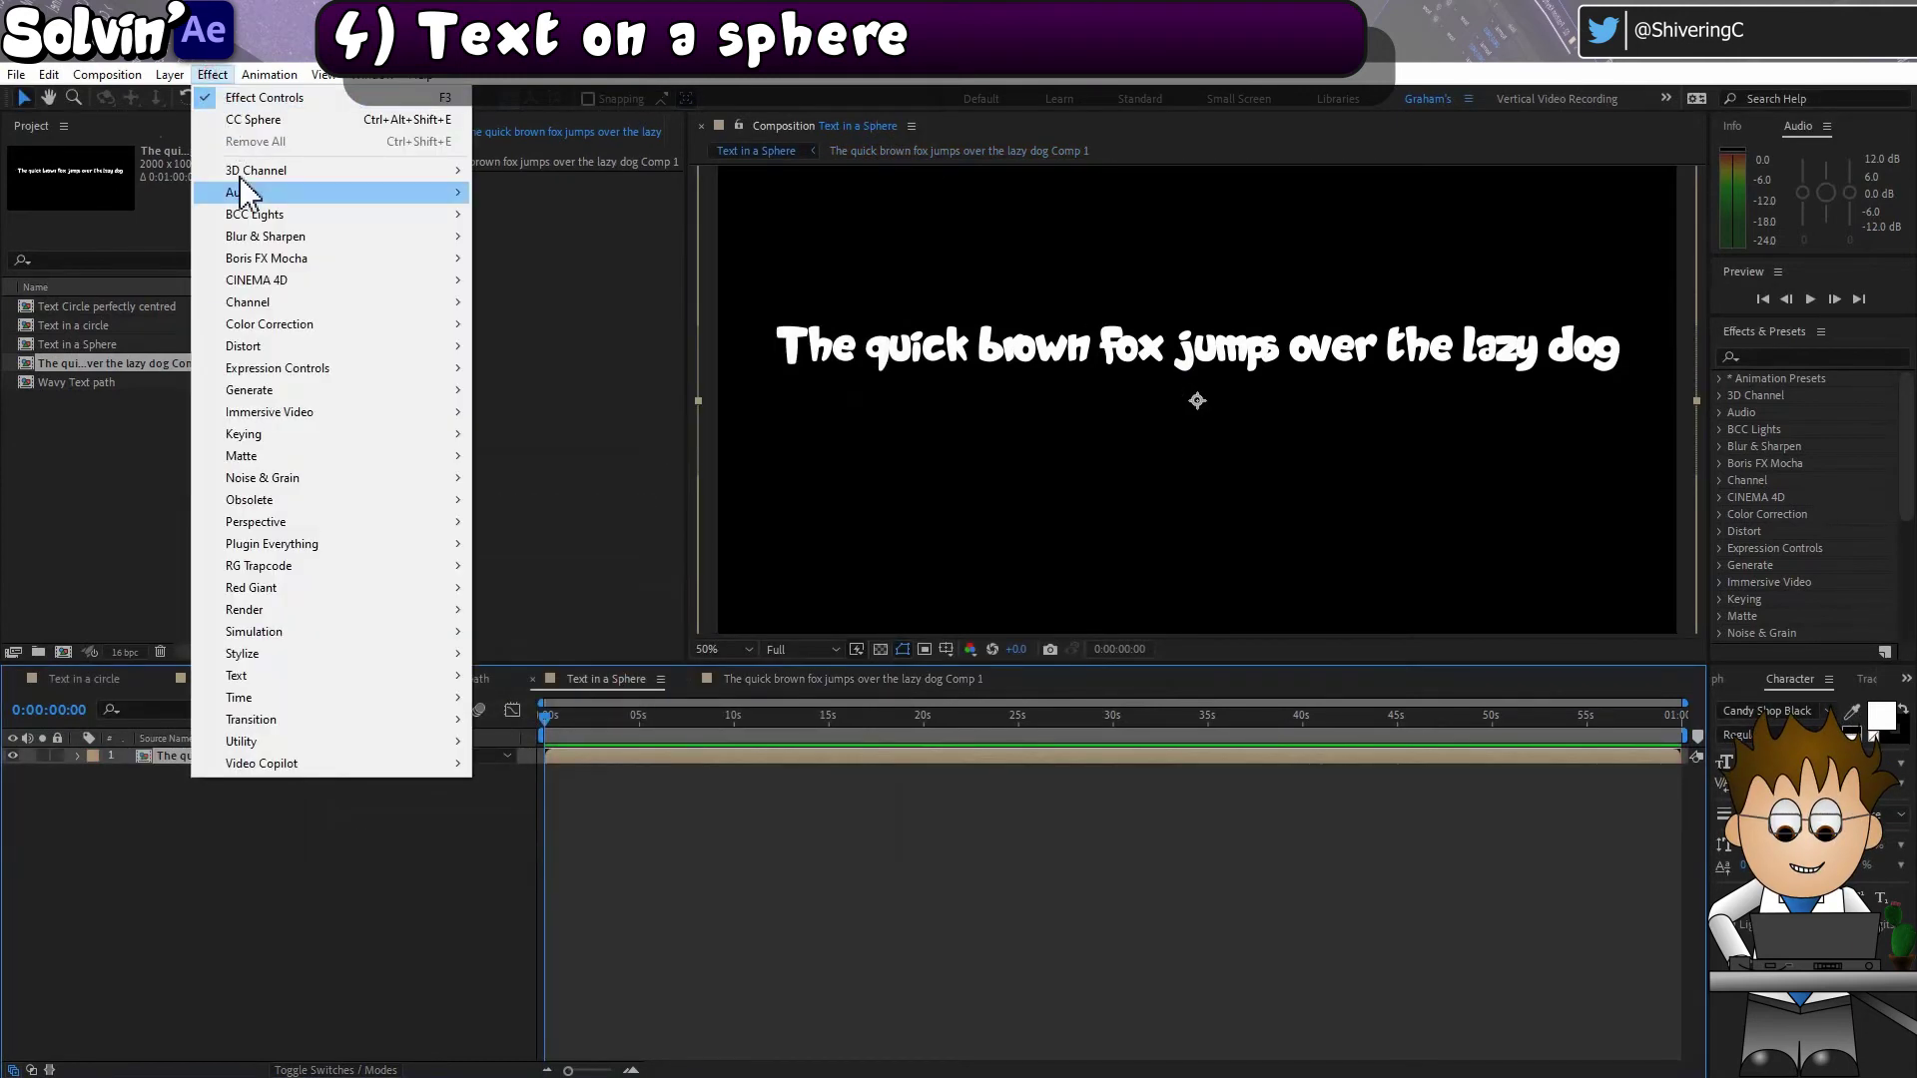
pyautogui.moveTo(338, 521)
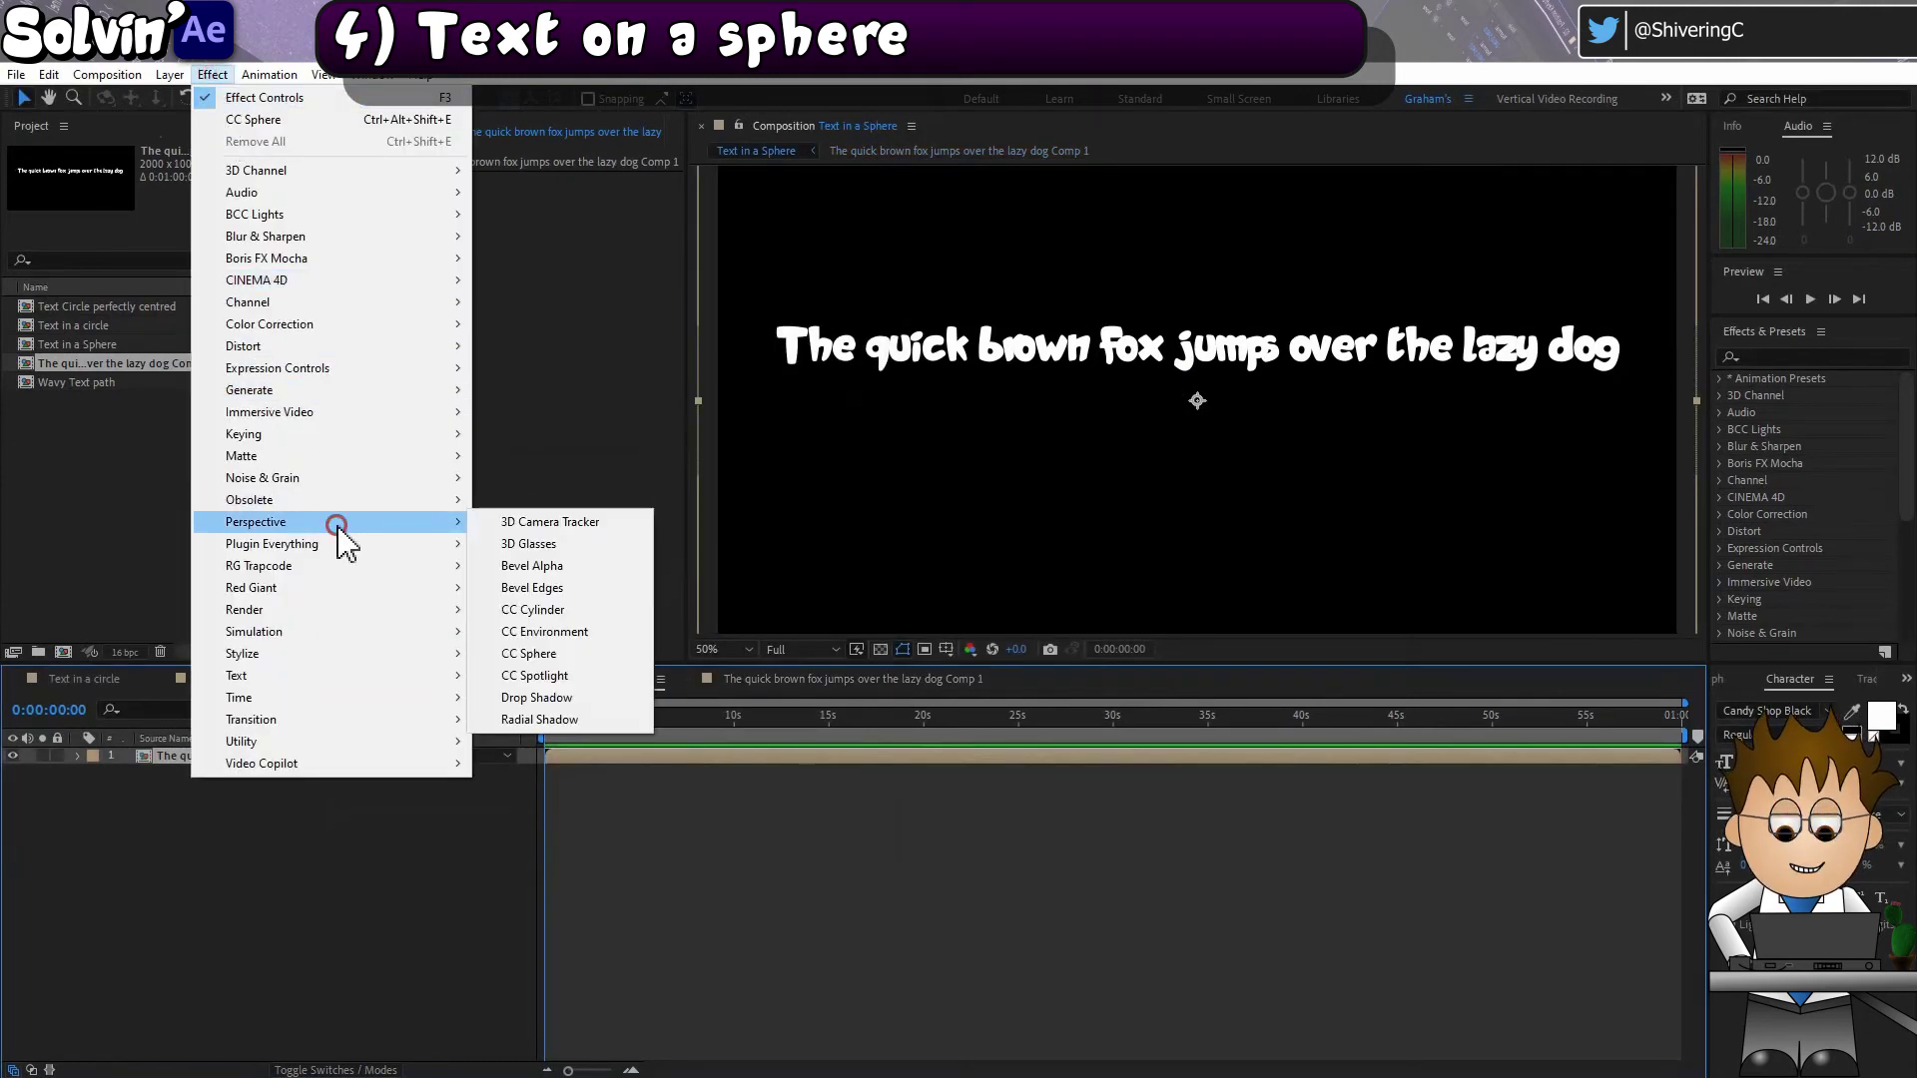
pyautogui.click(585, 651)
pyautogui.press('.')
pyautogui.press('.')
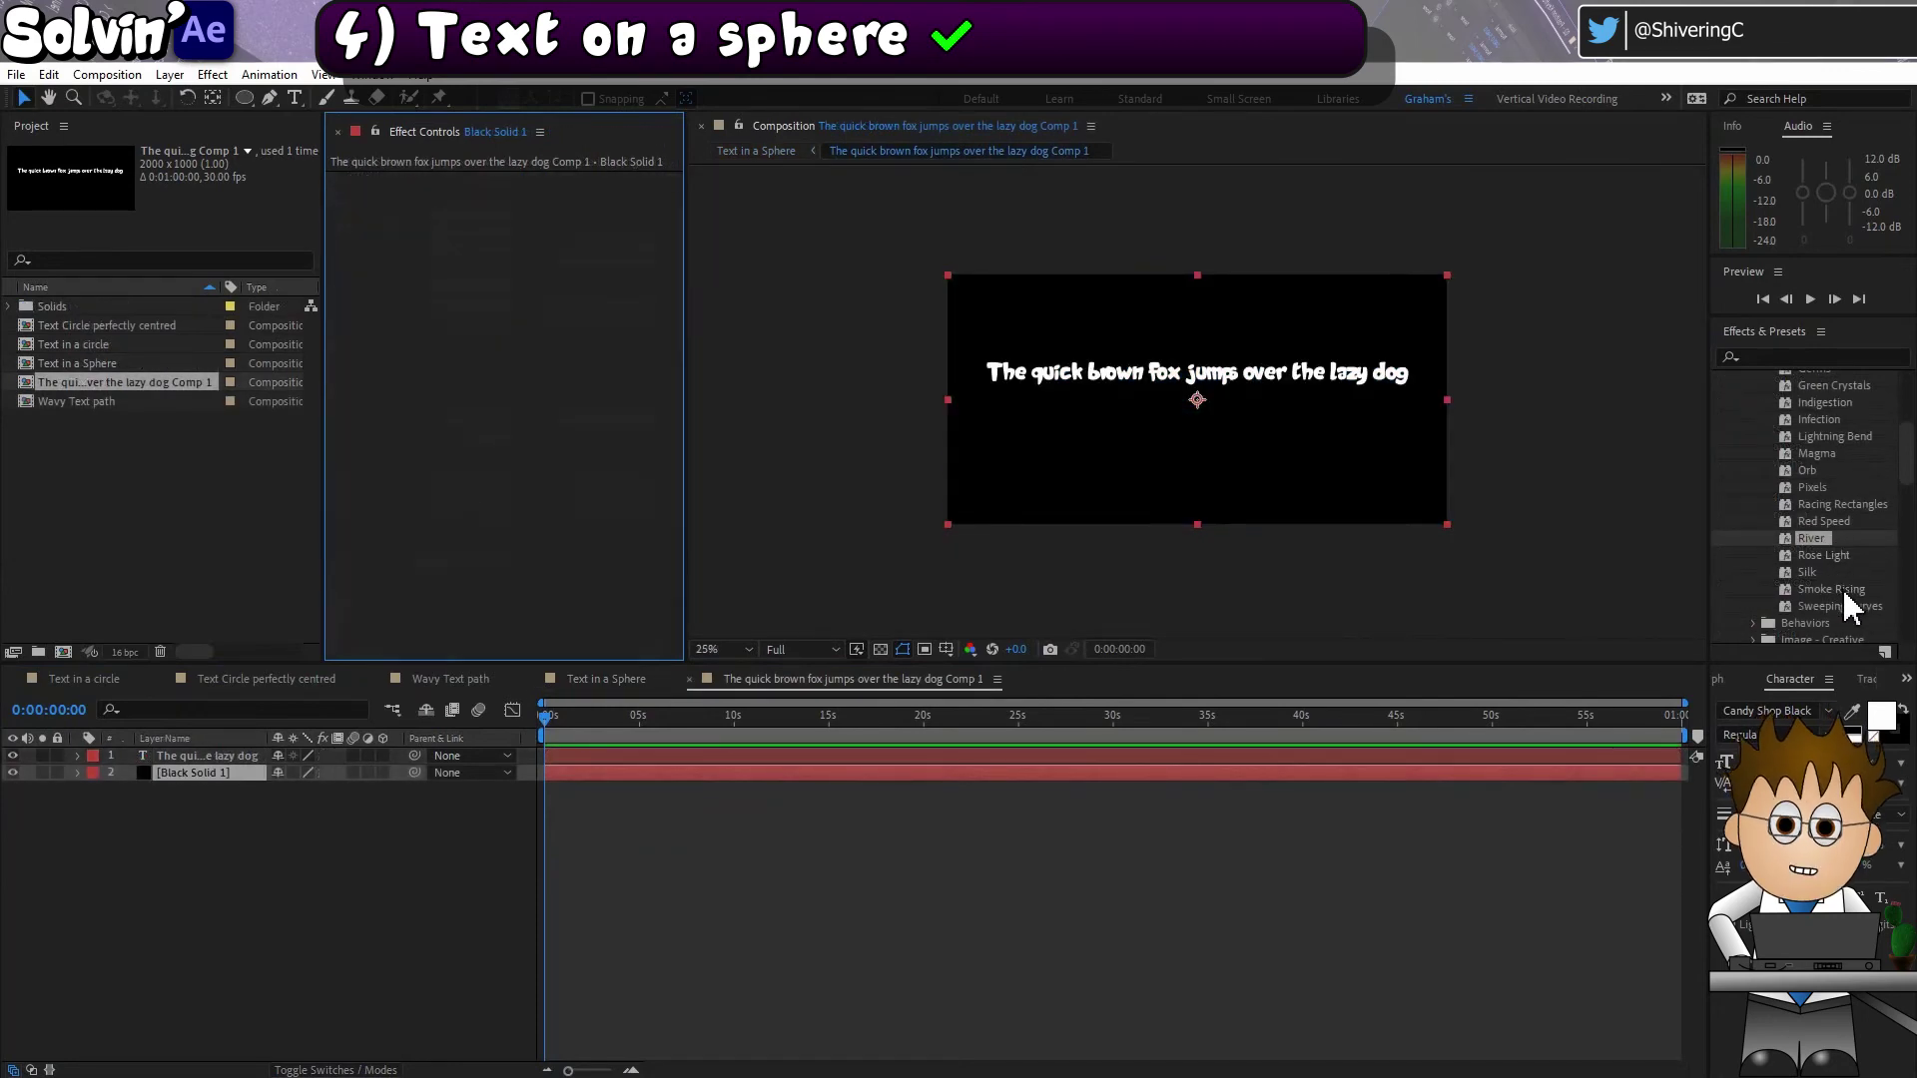
pyautogui.doubleClick(1842, 589)
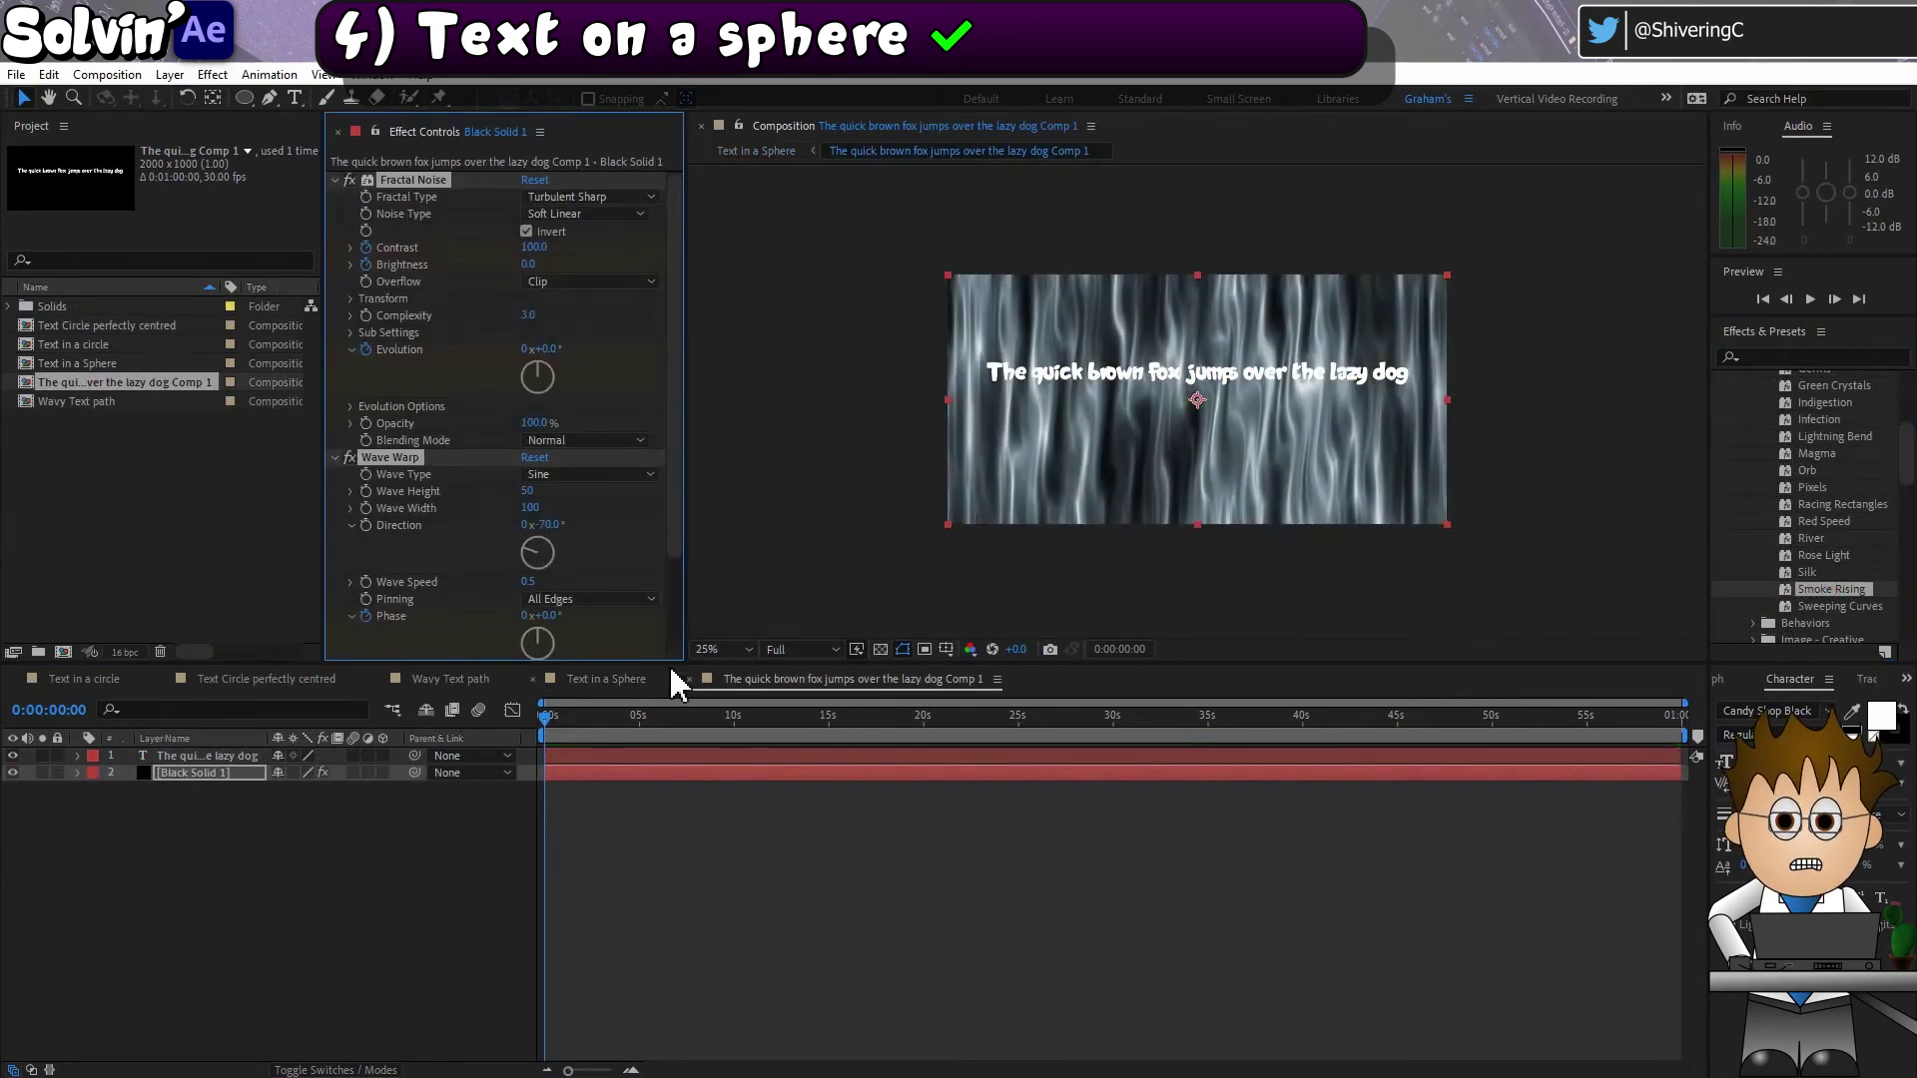
pyautogui.click(1215, 852)
# Step: Reset the CC Sphere's Y rotation to 0 in the Text in a Sphere comp
pyautogui.click(606, 679)
pyautogui.click(350, 197)
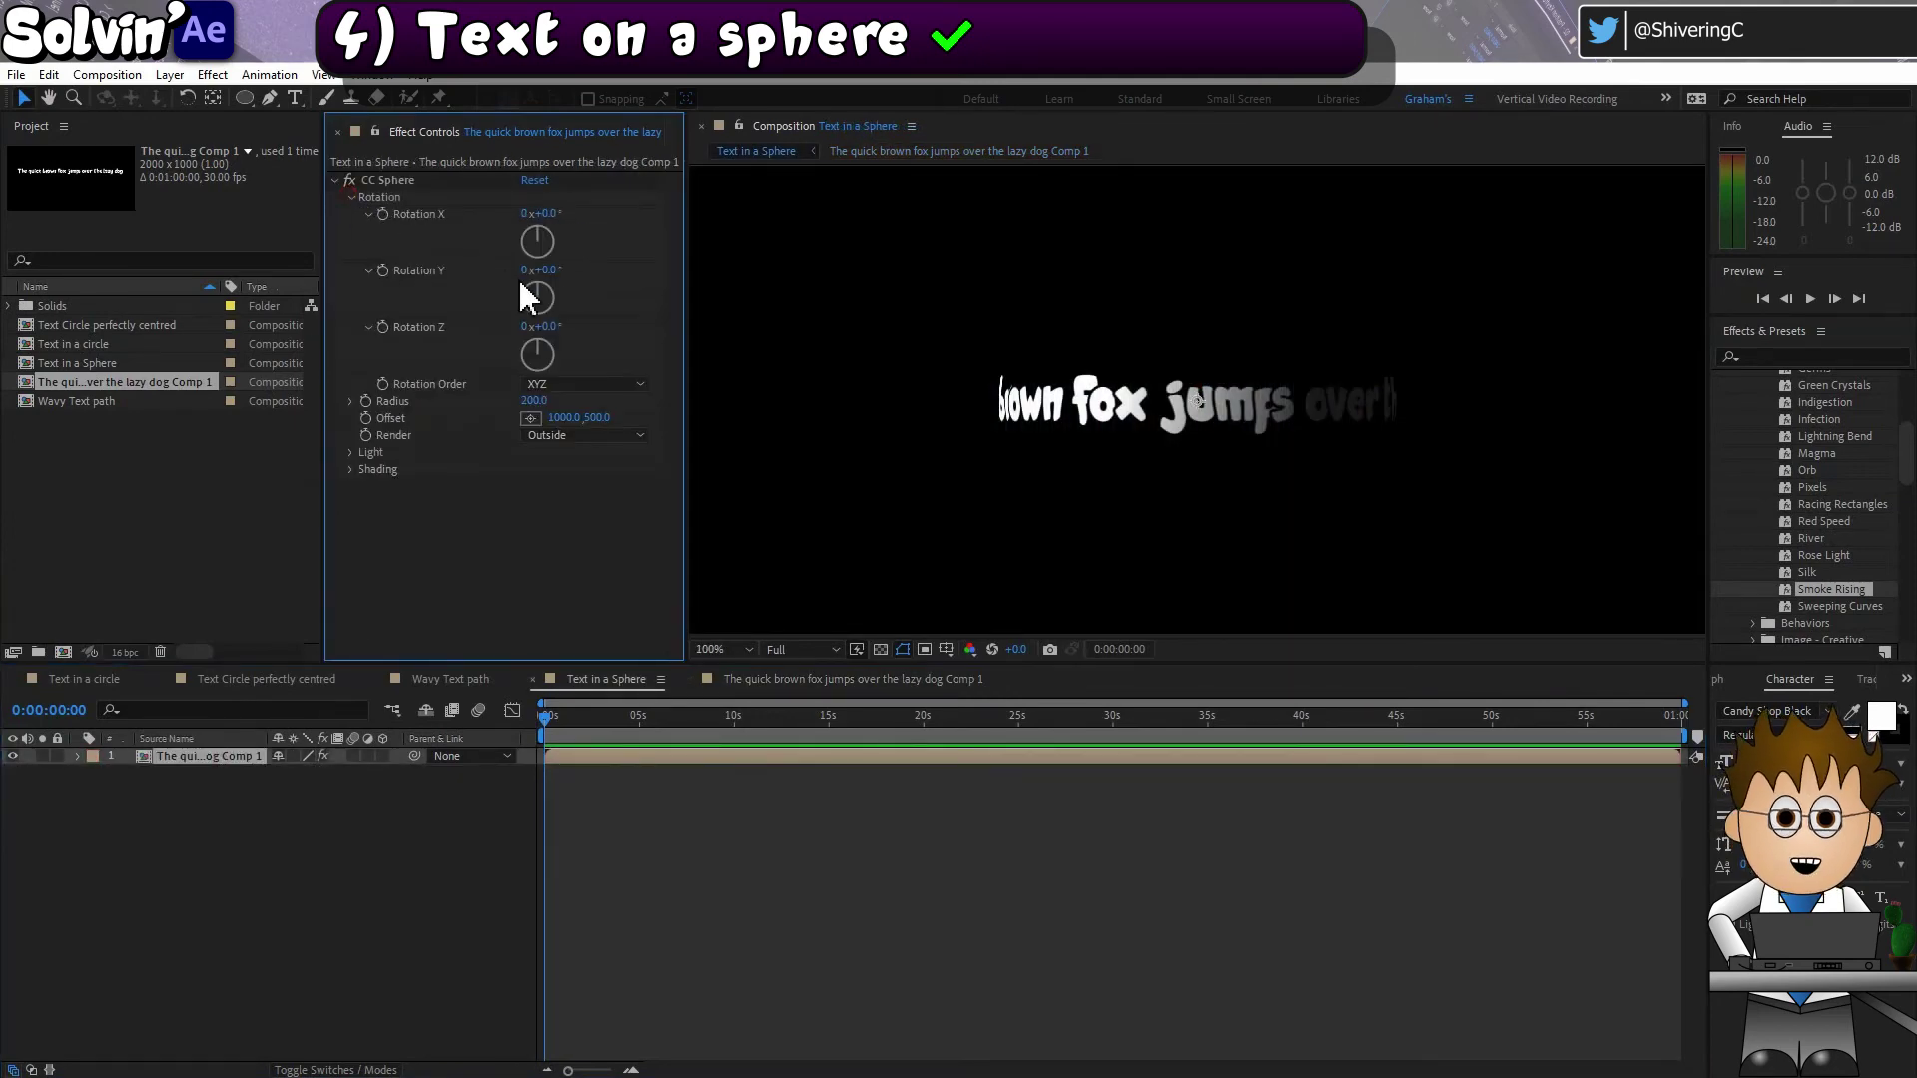
pyautogui.moveTo(537, 268)
pyautogui.mouseDown()
pyautogui.moveTo(759, 288)
pyautogui.moveTo(565, 274)
pyautogui.mouseUp()
pyautogui.click(562, 277)
pyautogui.write('0')
pyautogui.press('Return')
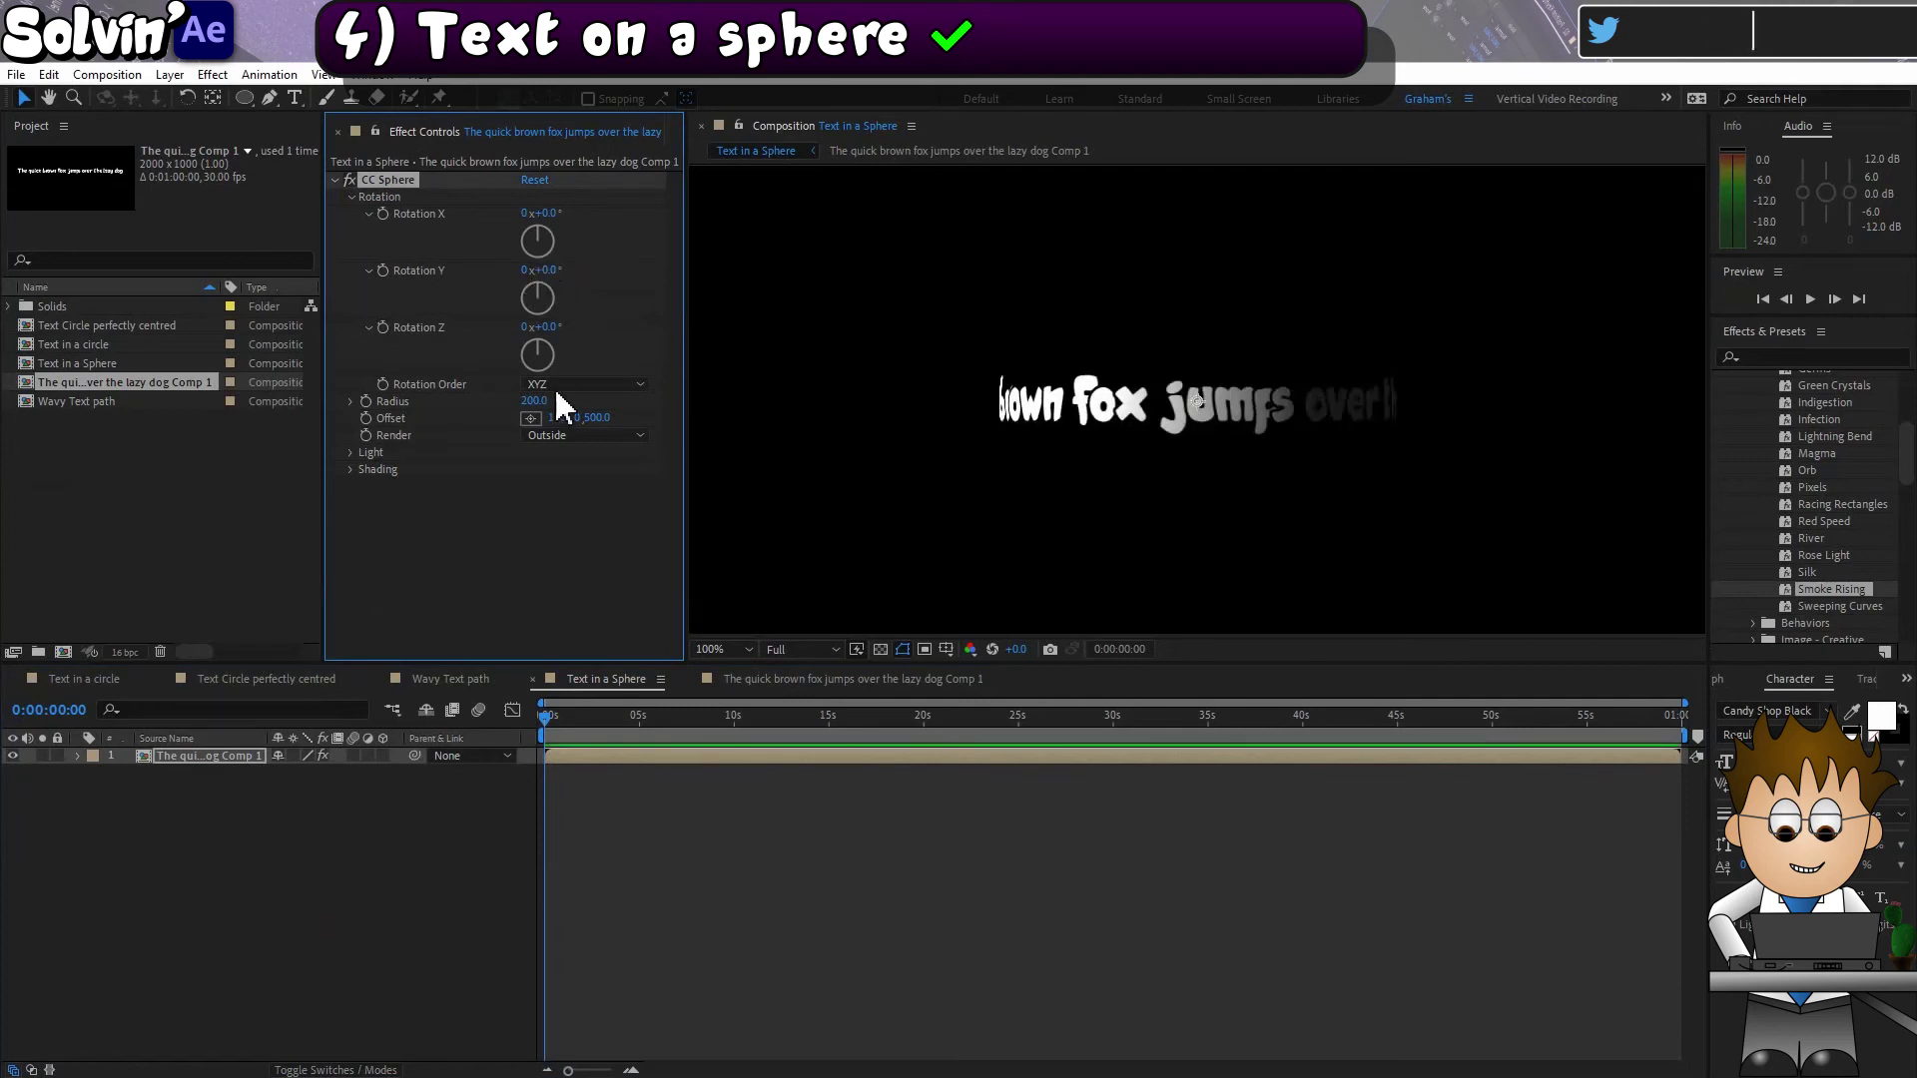
# Step: Add an adjustment layer with the Offset effect in the text precomp
pyautogui.click(812, 682)
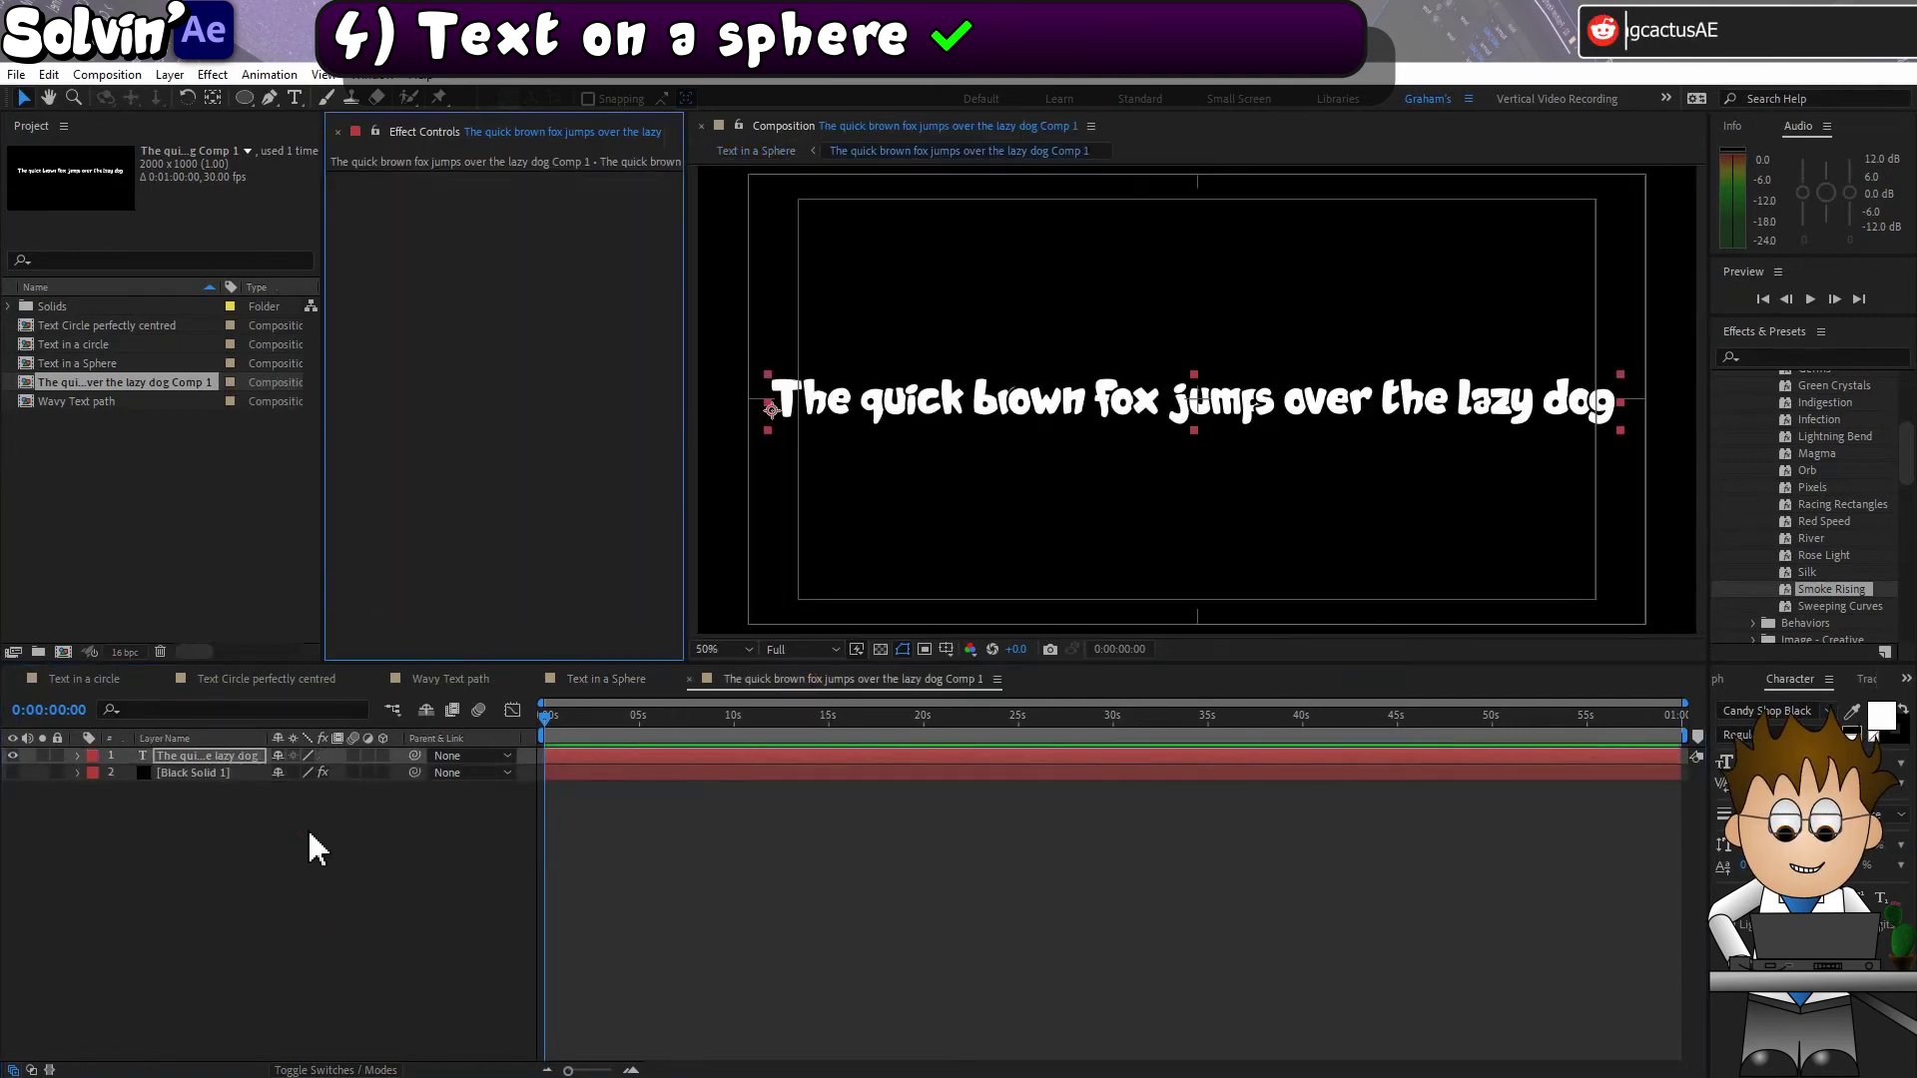
pyautogui.click(170, 75)
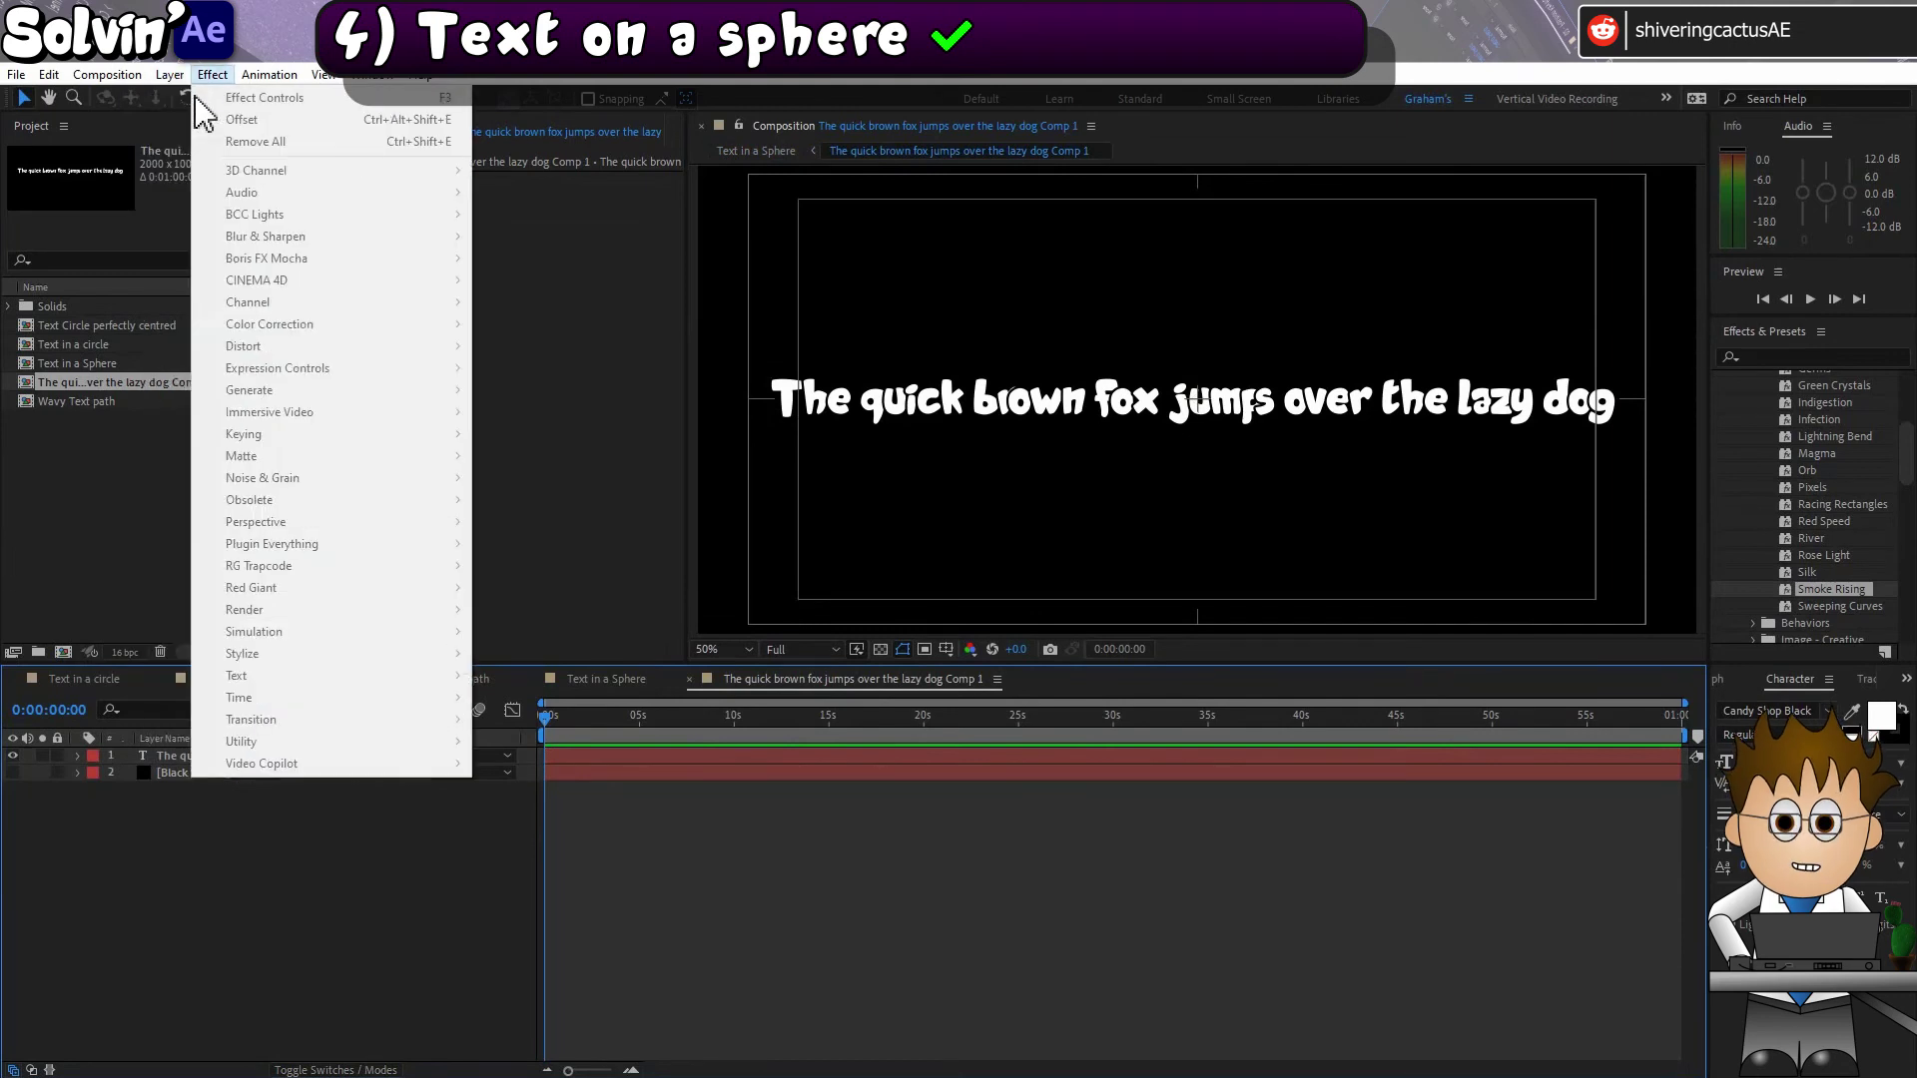
pyautogui.moveTo(440, 97)
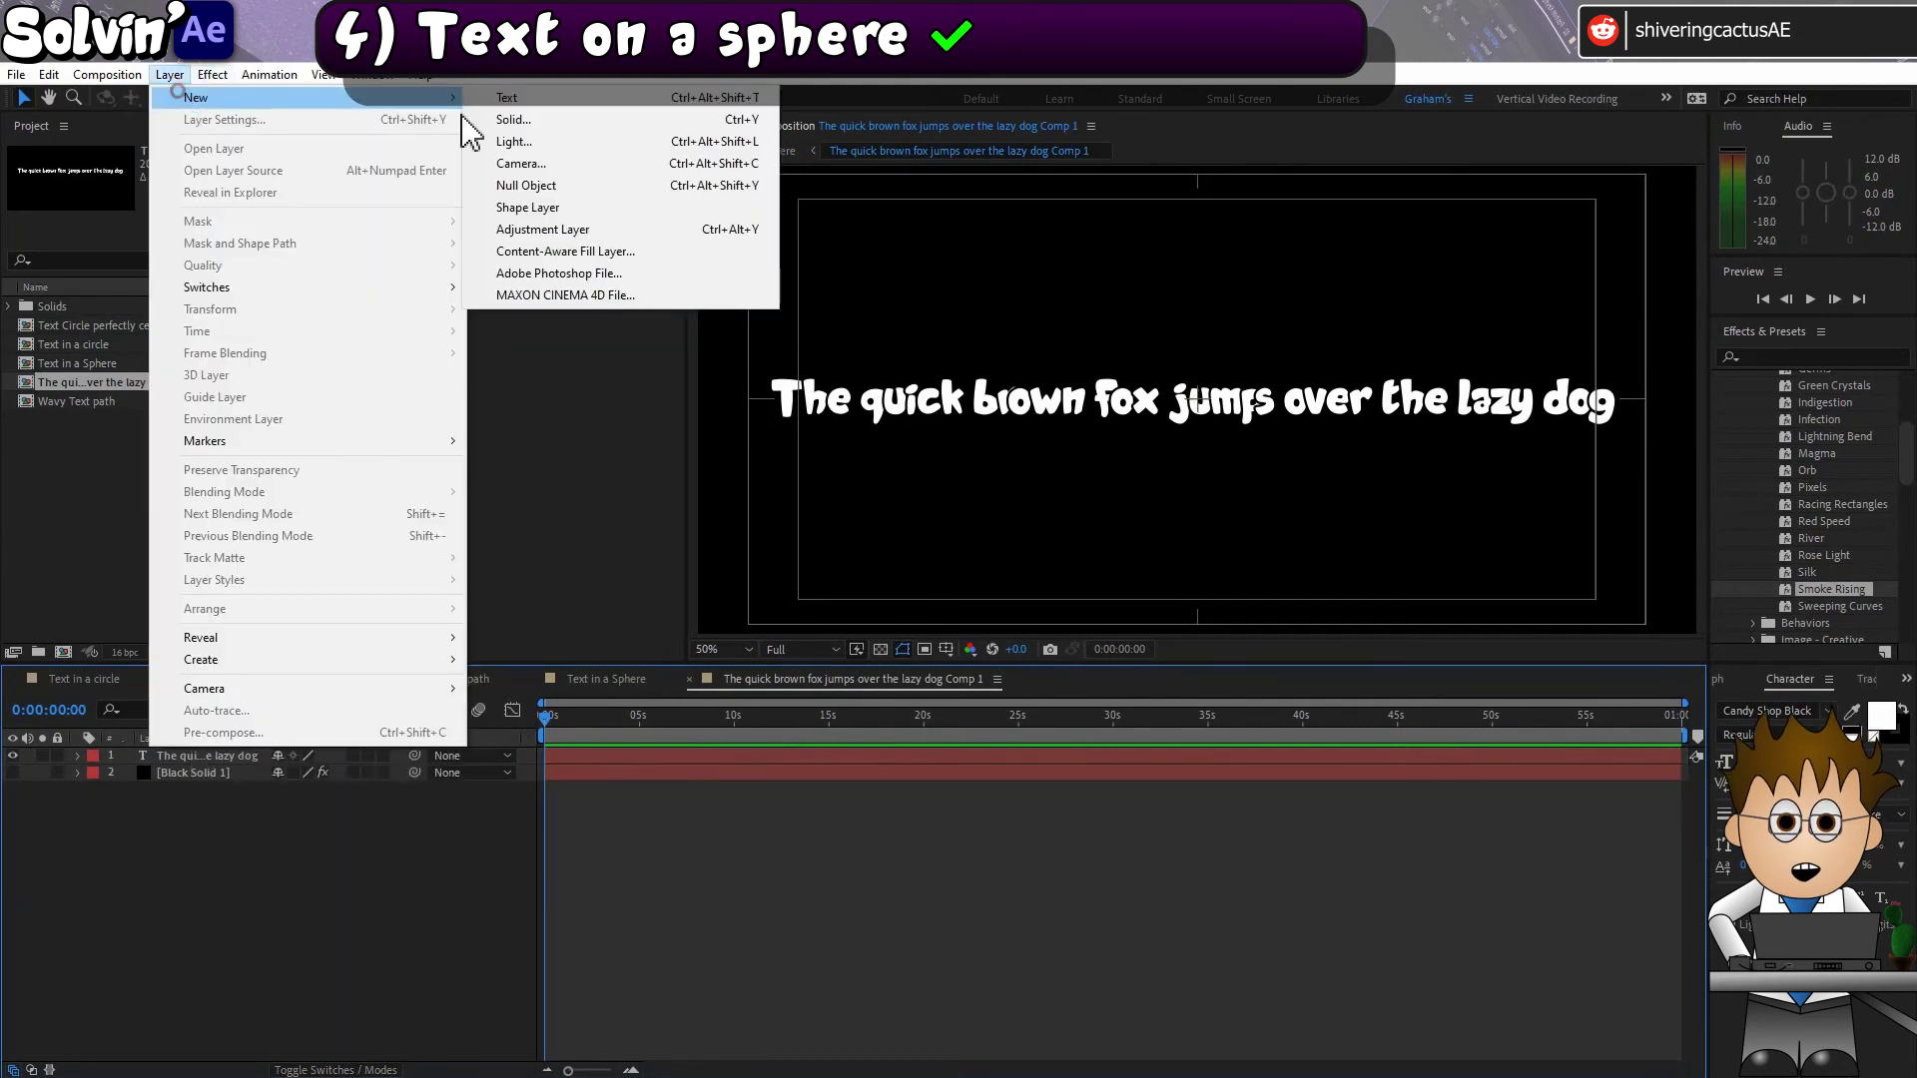
pyautogui.click(597, 230)
pyautogui.click(213, 75)
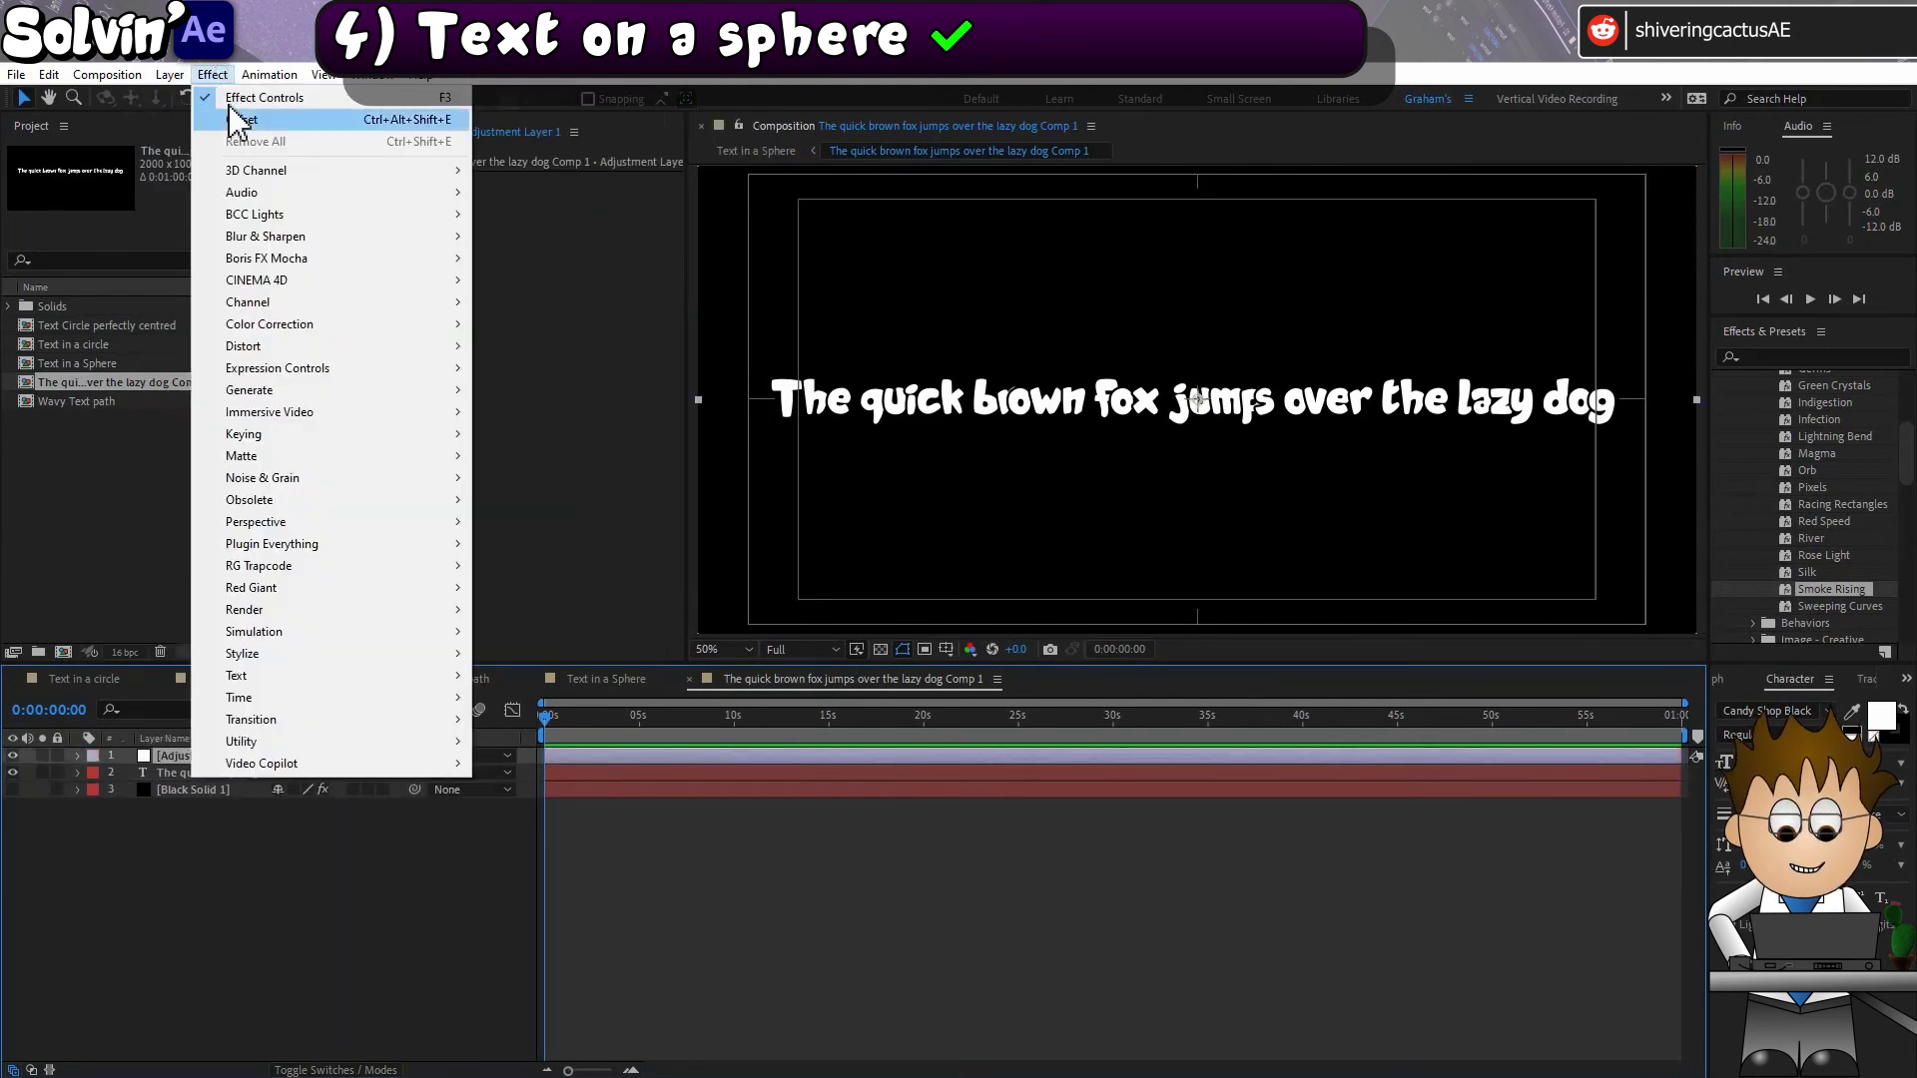
pyautogui.moveTo(300, 345)
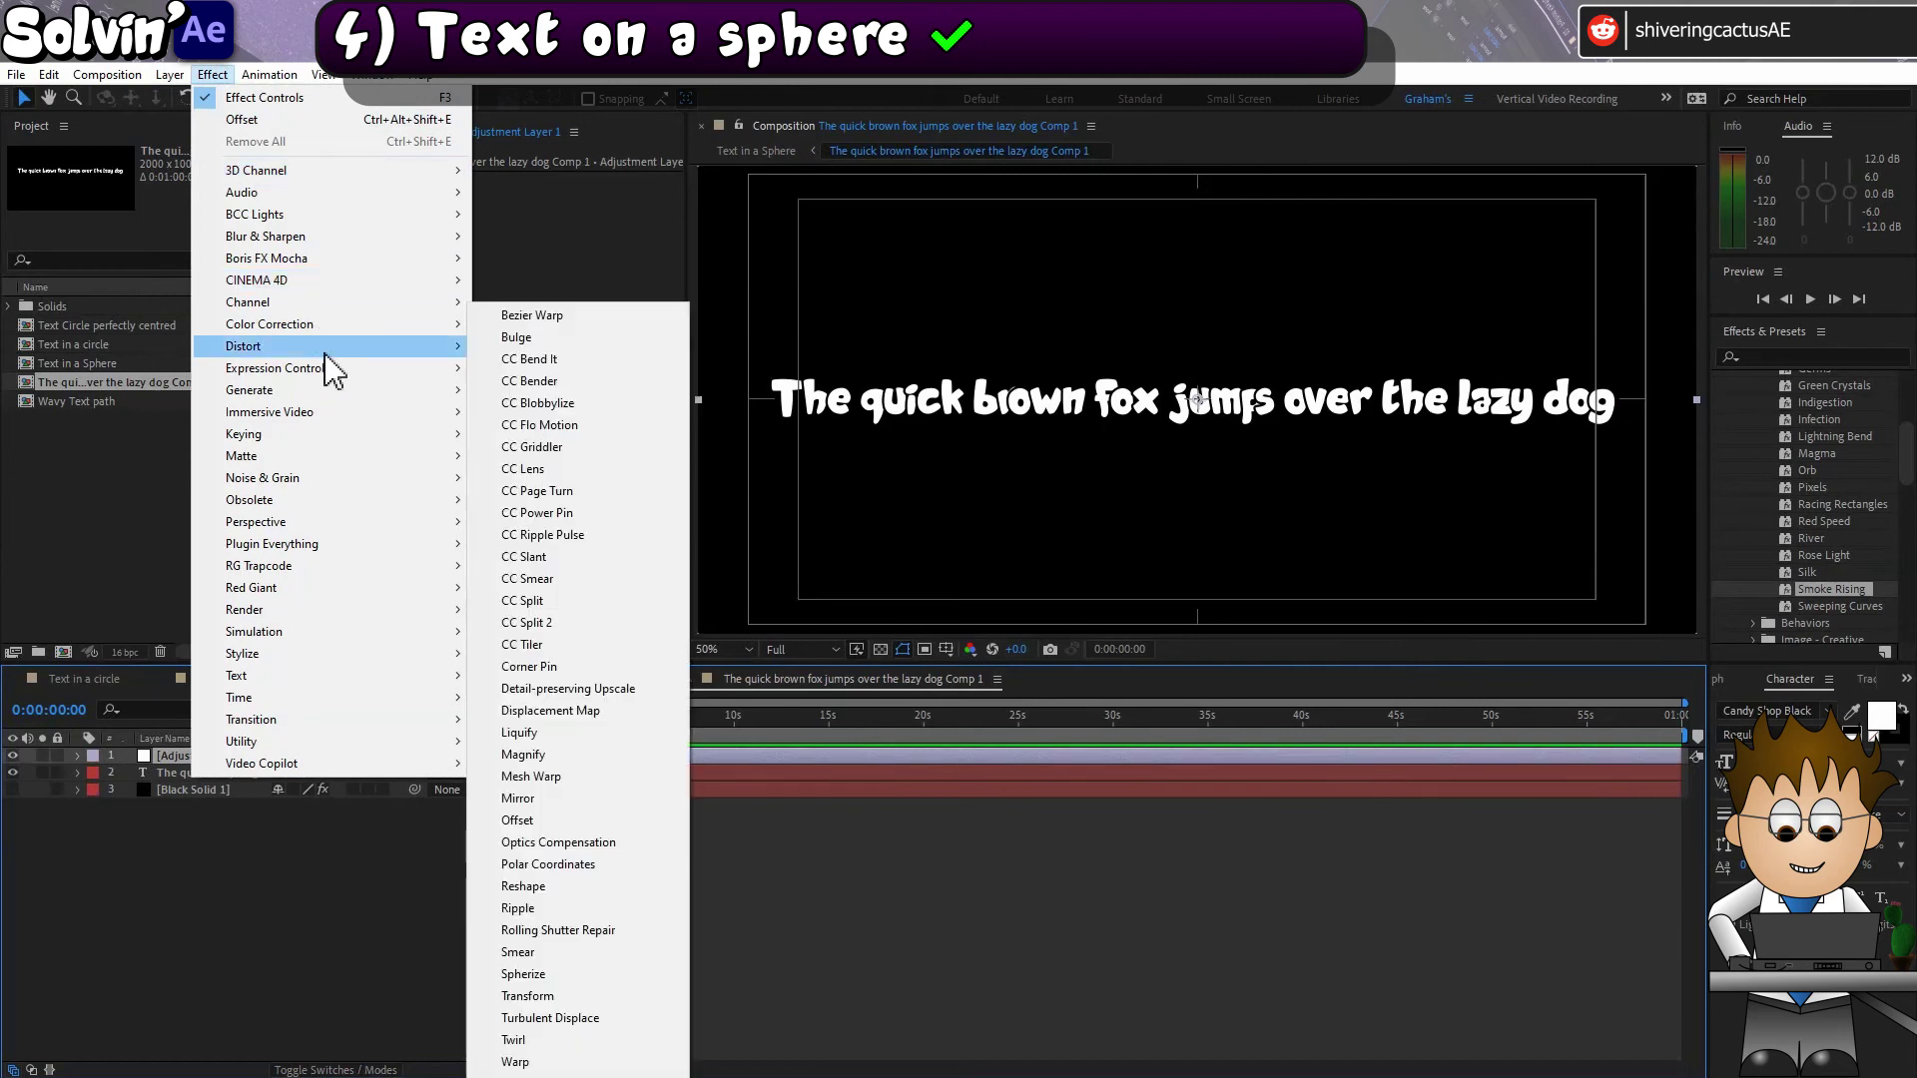
pyautogui.click(562, 819)
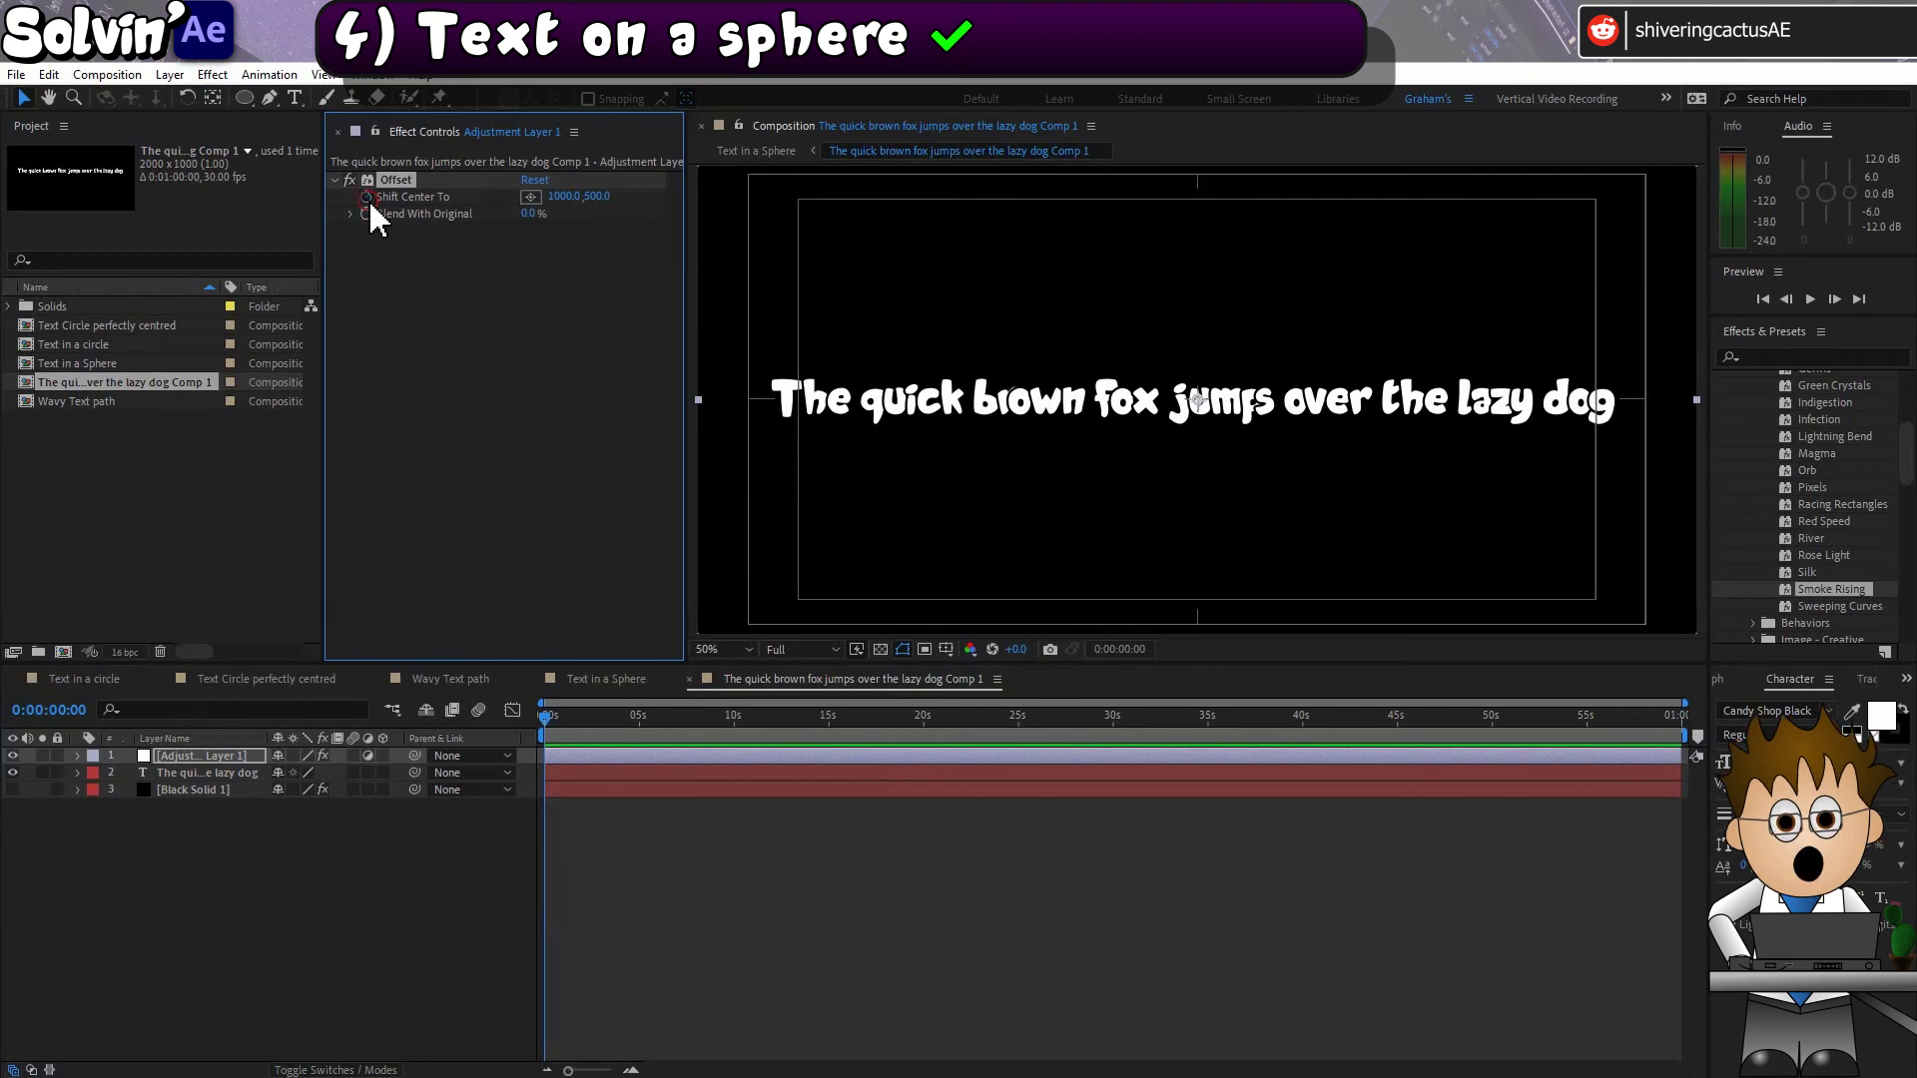
# Step: Keyframe Offset's Shift Center To from 0 to 10 seconds so the text scrolls sideways
pyautogui.click(239, 753)
pyautogui.press('u')
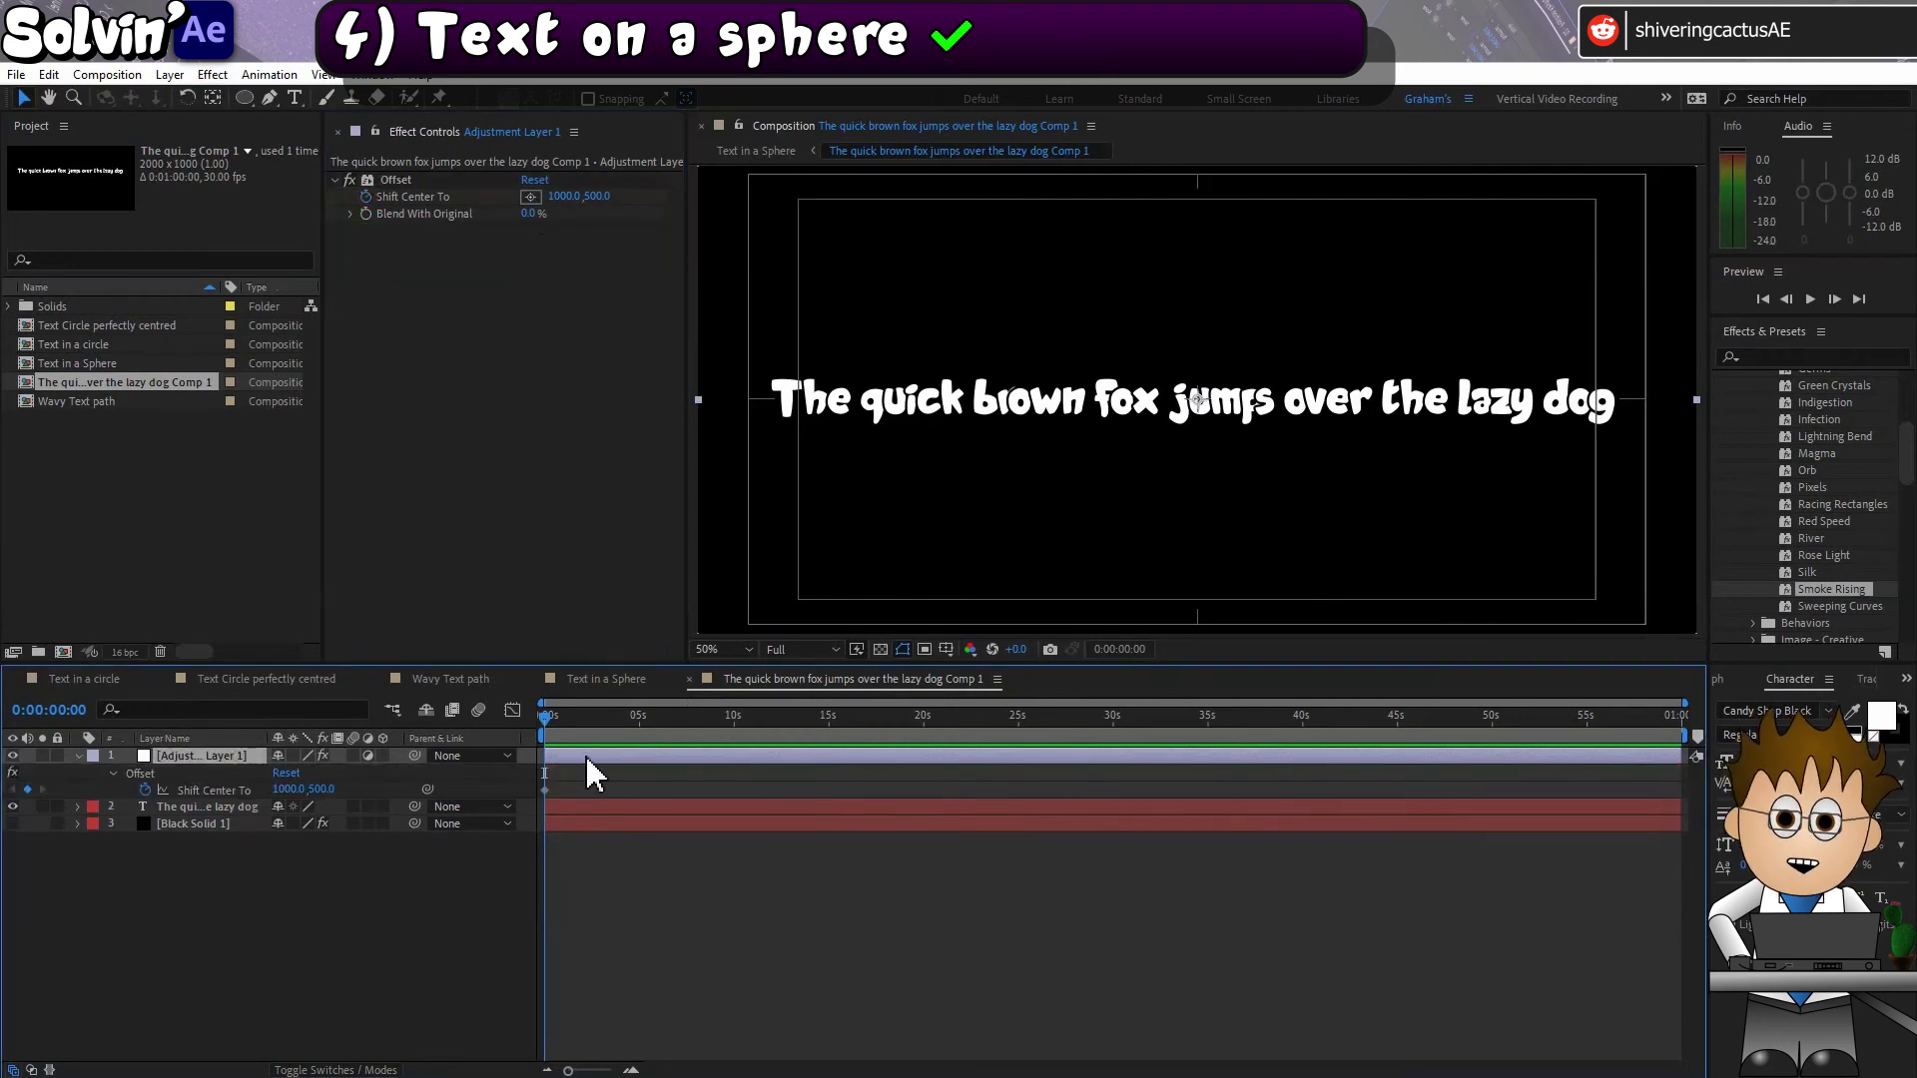
pyautogui.moveTo(739, 715); pyautogui.dragTo(465, 709)
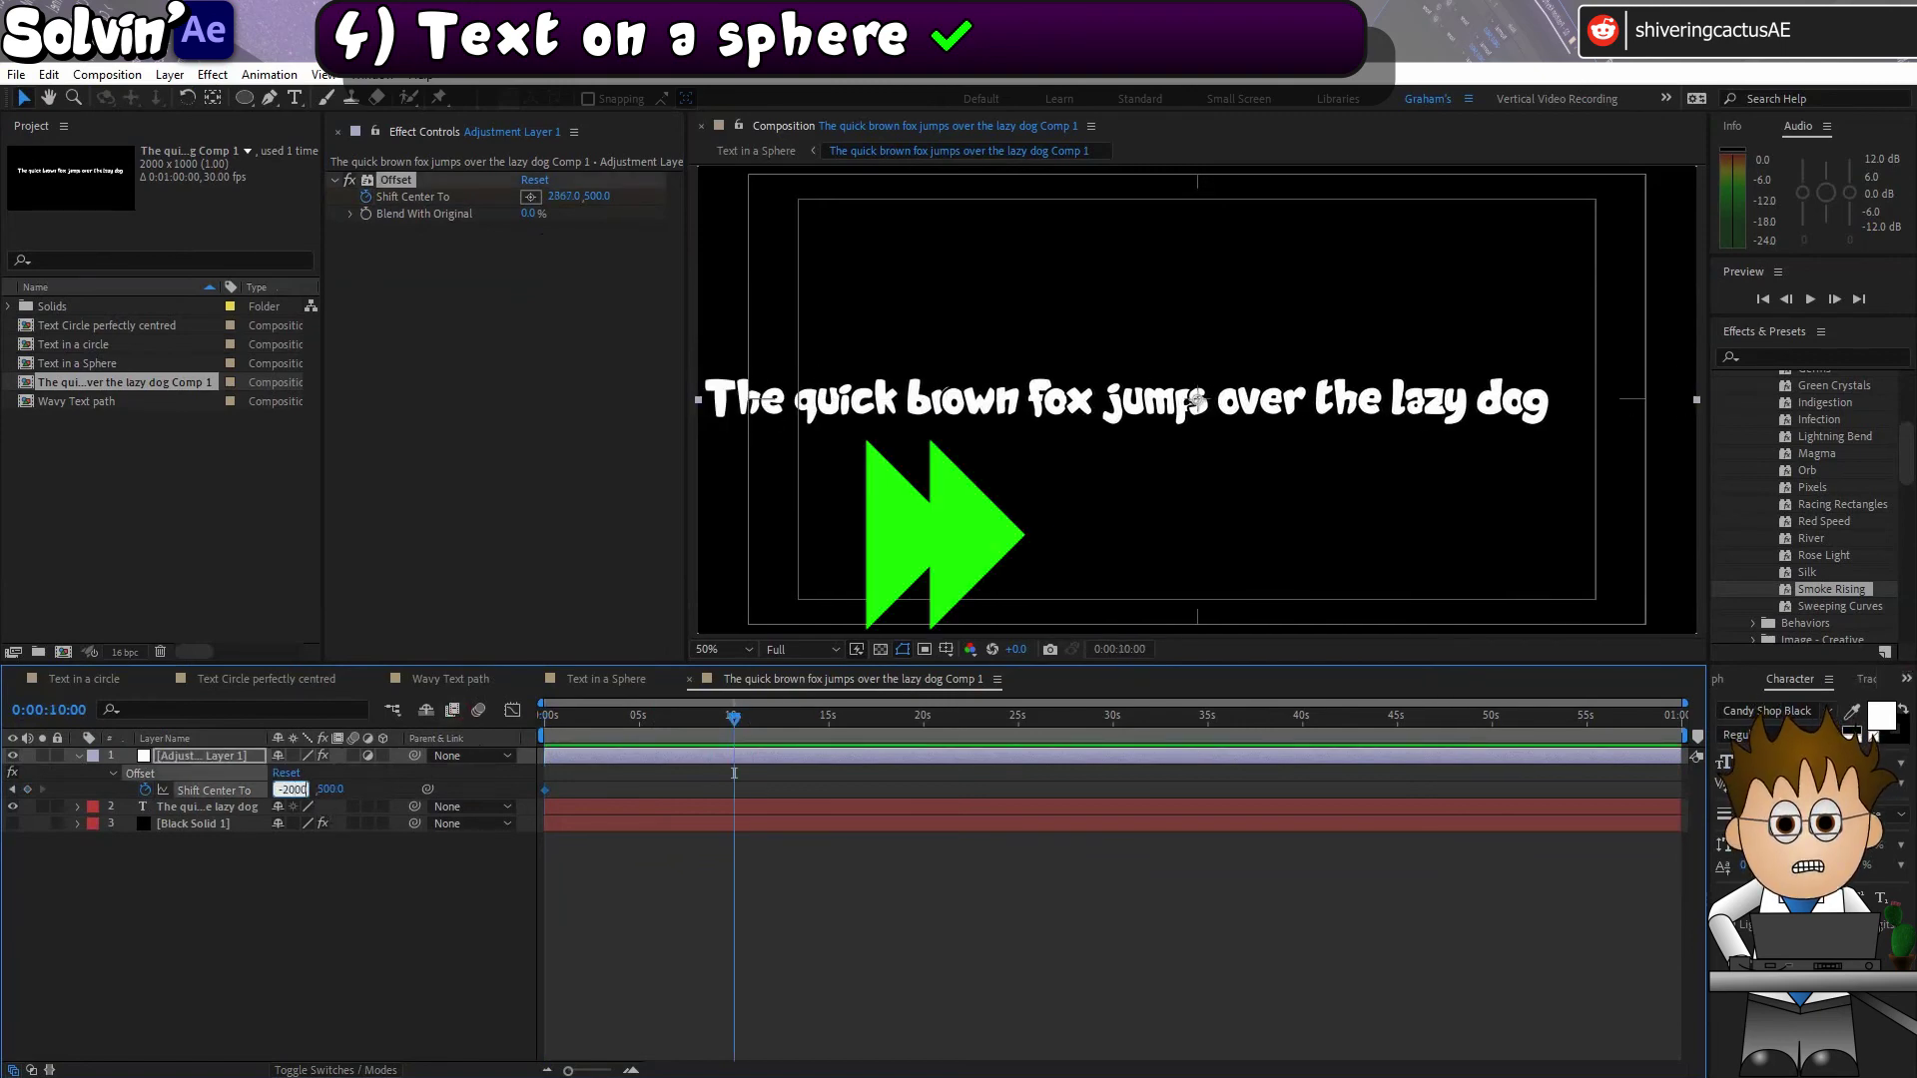
pyautogui.click(591, 716)
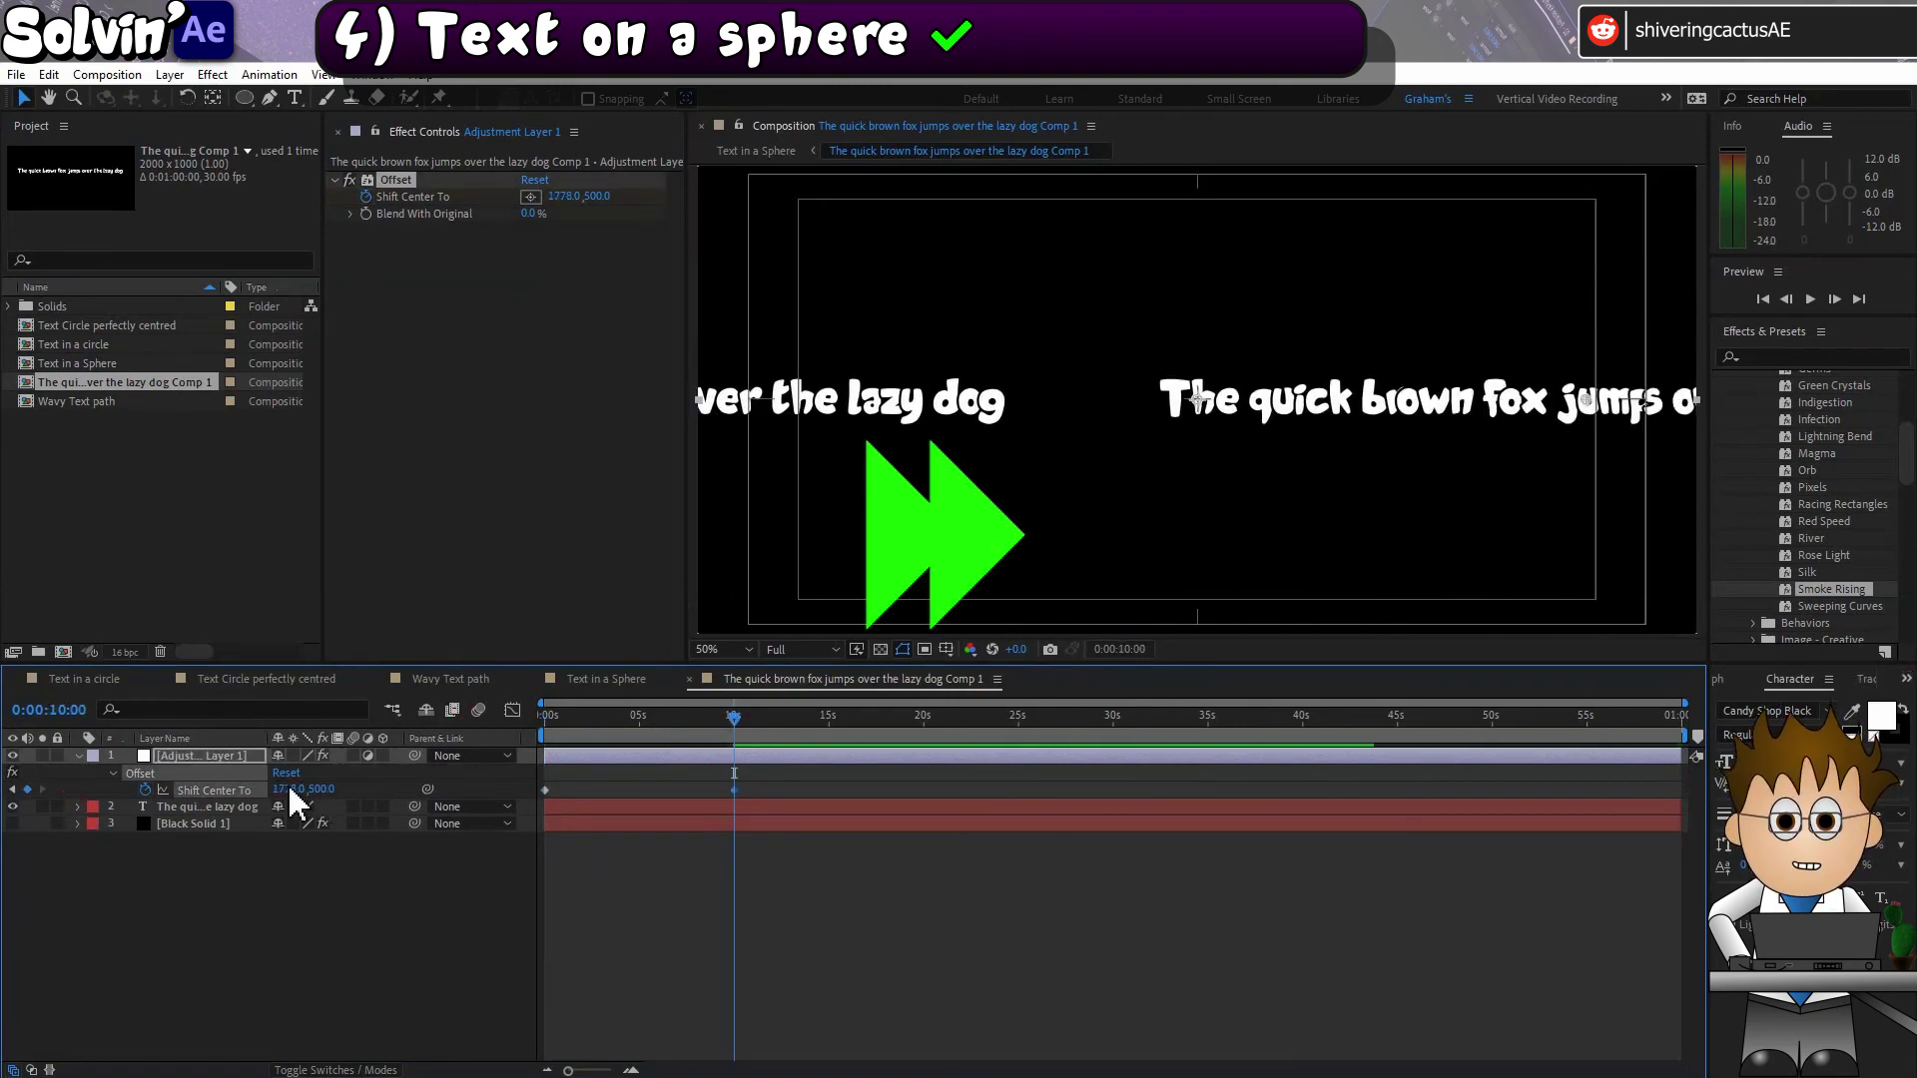
# Step: In Text in a Sphere, show the second text-comp layer's Scale at 58% and add a hidden black solid
pyautogui.click(606, 679)
pyautogui.click(210, 773)
pyautogui.press('s')
pyautogui.hotkey('ctrl', 'y')
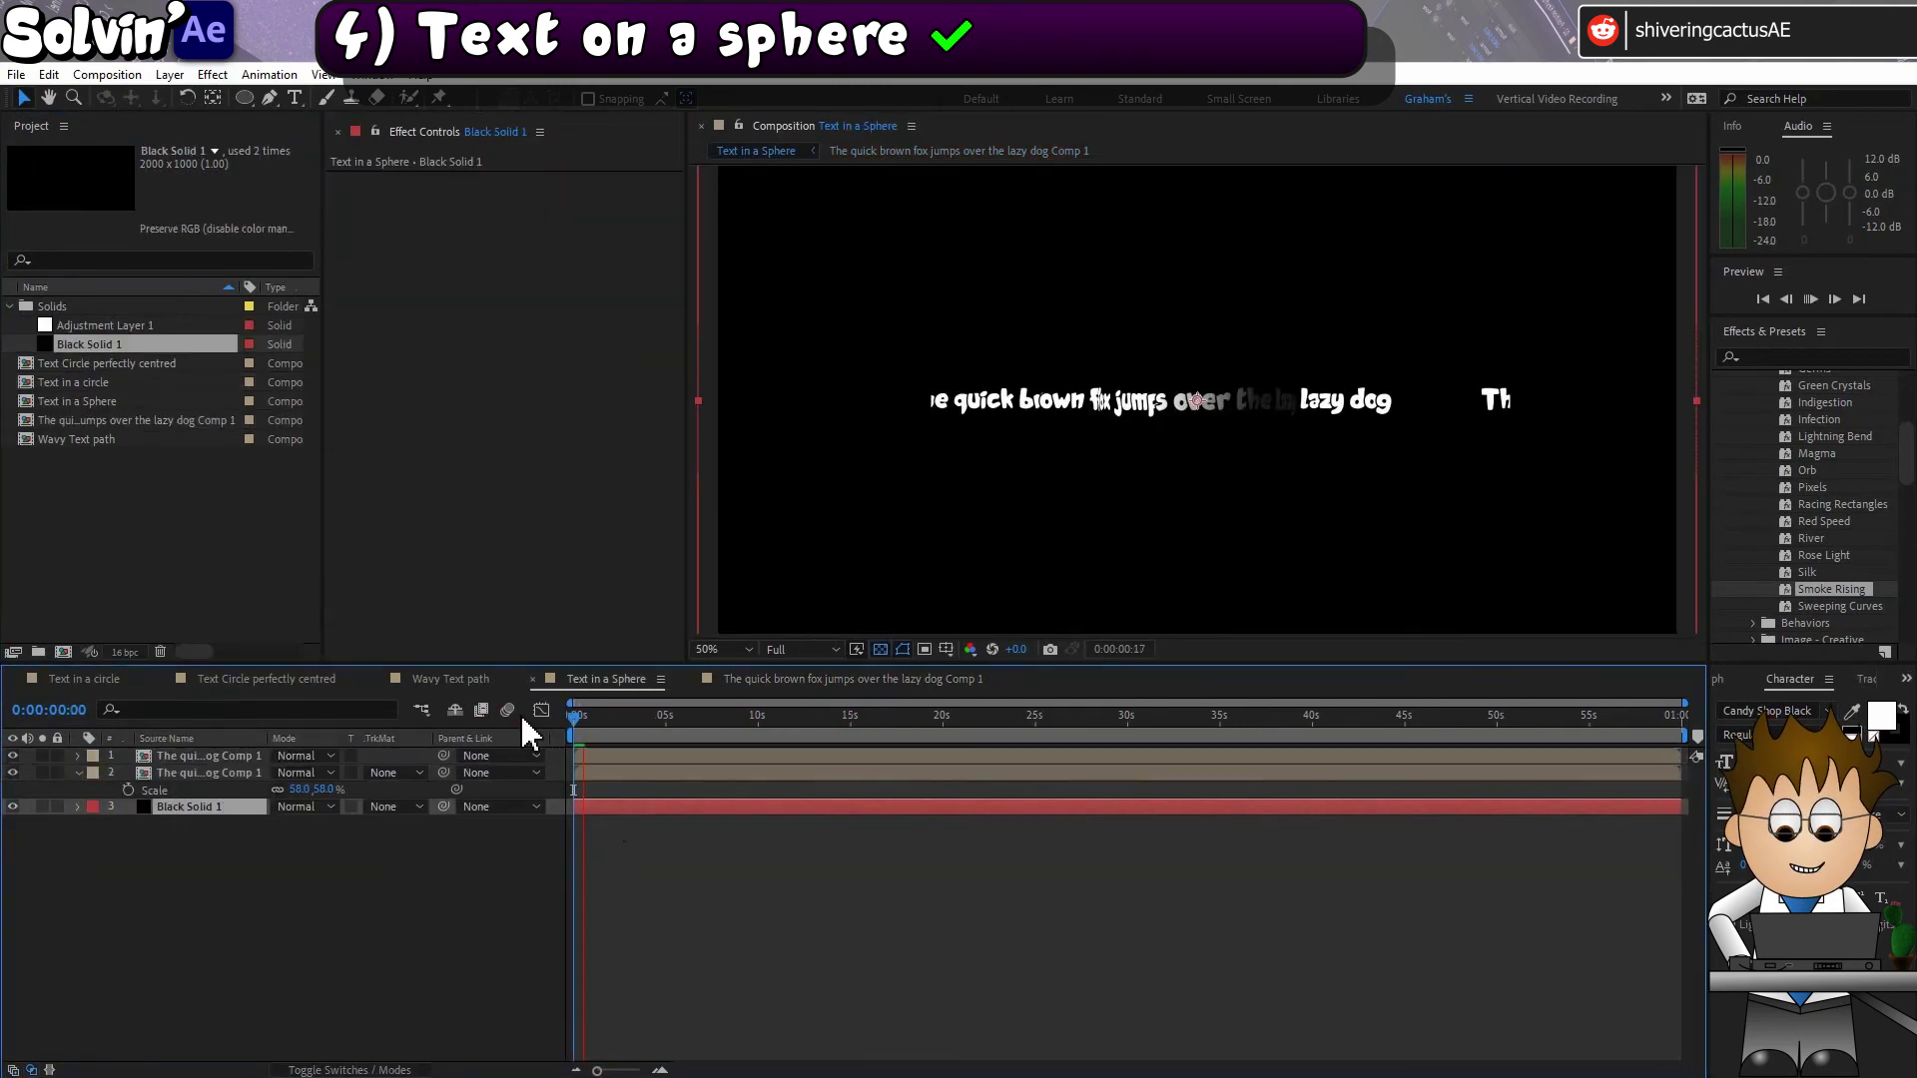
pyautogui.click(12, 807)
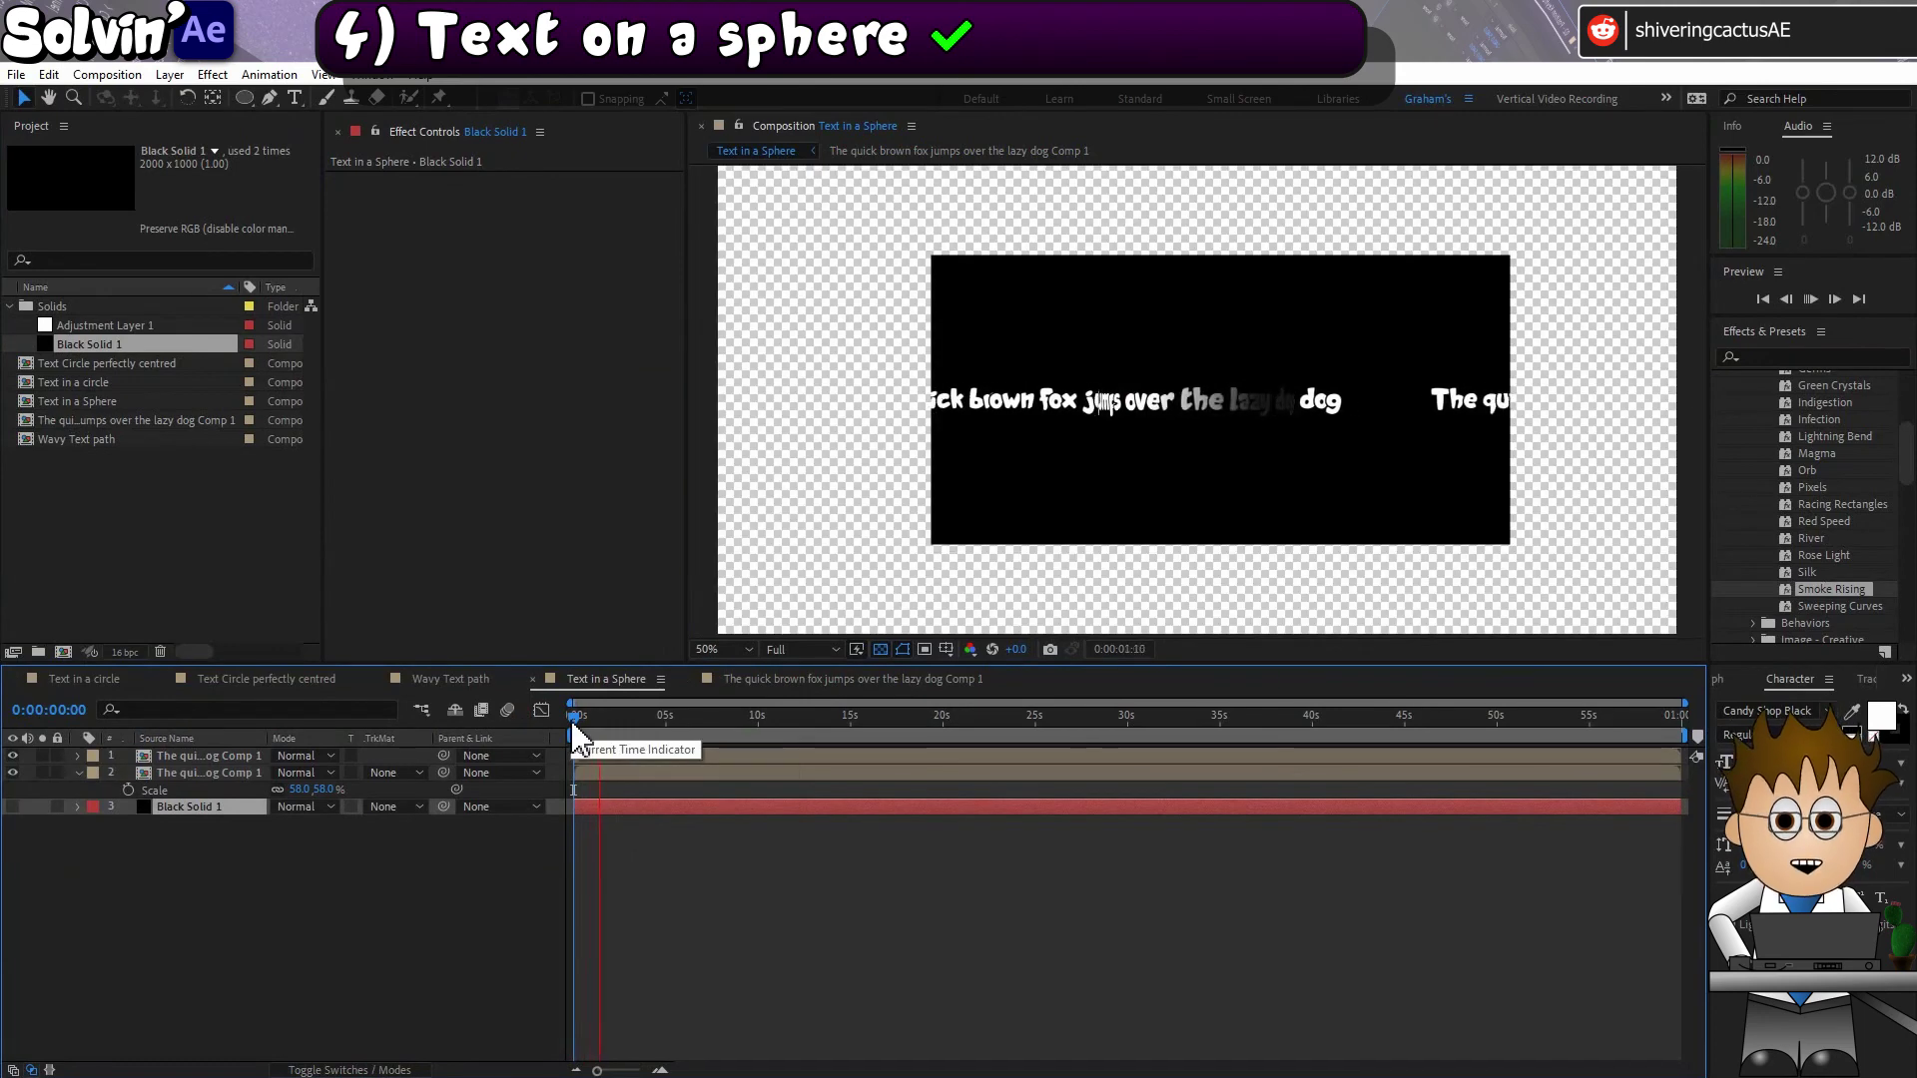